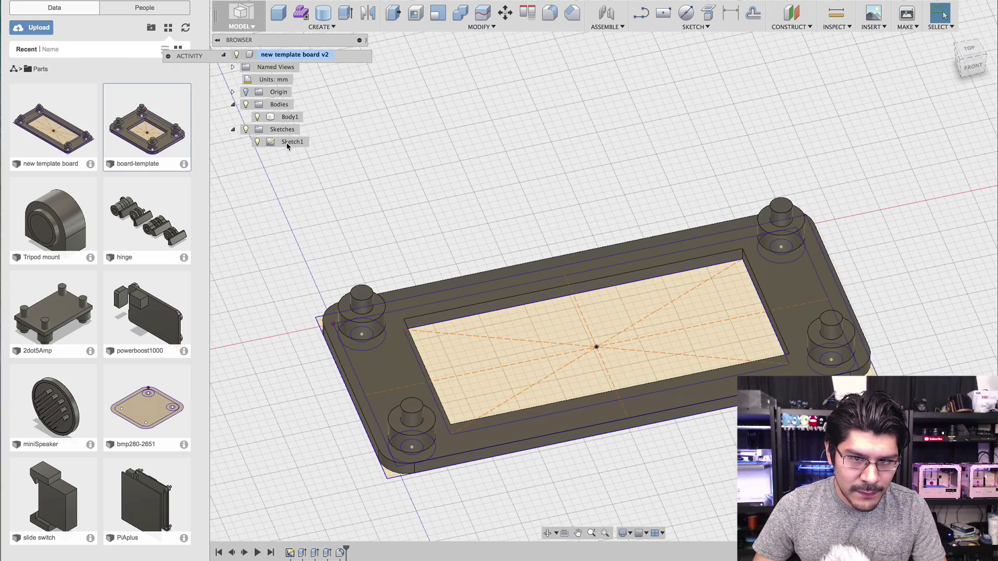
- Open the template board's Sketch1 for editing
{"action": "double_click", "coordinate": [287, 144]}
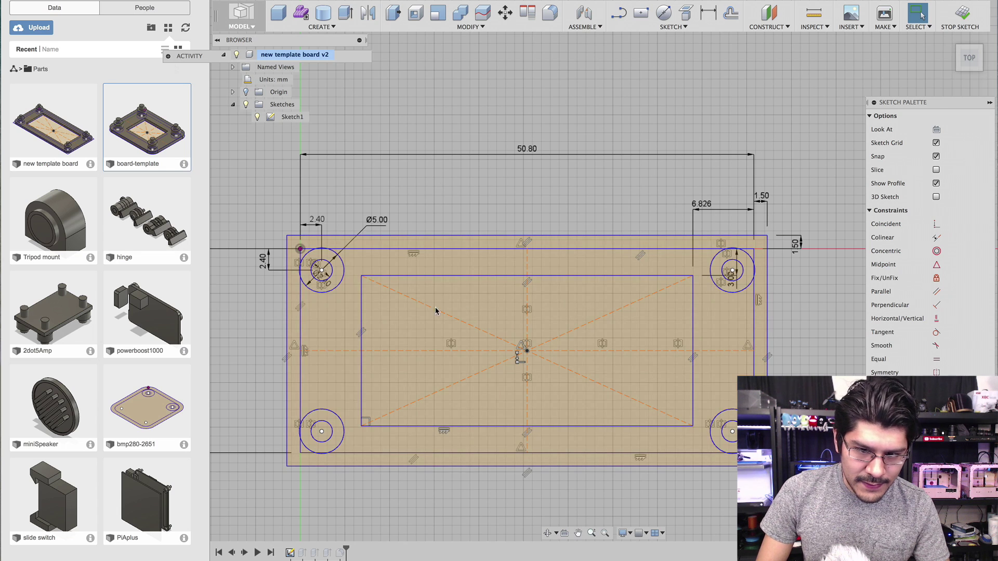
{"action": "scroll", "coordinate": [435, 311], "scroll_direction": "down", "scroll_amount": 2}
- Try a board width of 20 mm in the sketch and undo the change
{"action": "double_click", "coordinate": [520, 188]}
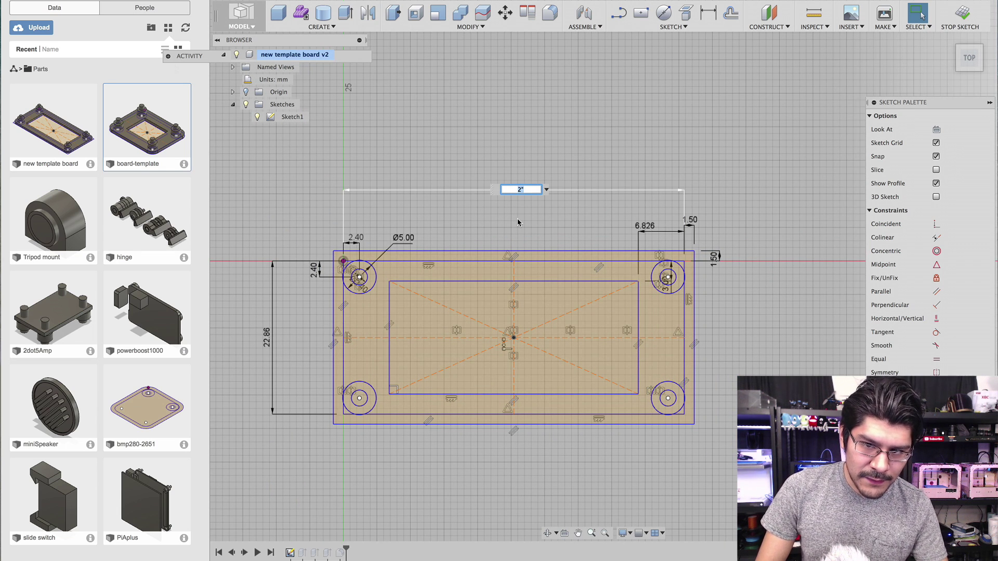
{"action": "type", "text": "20"}
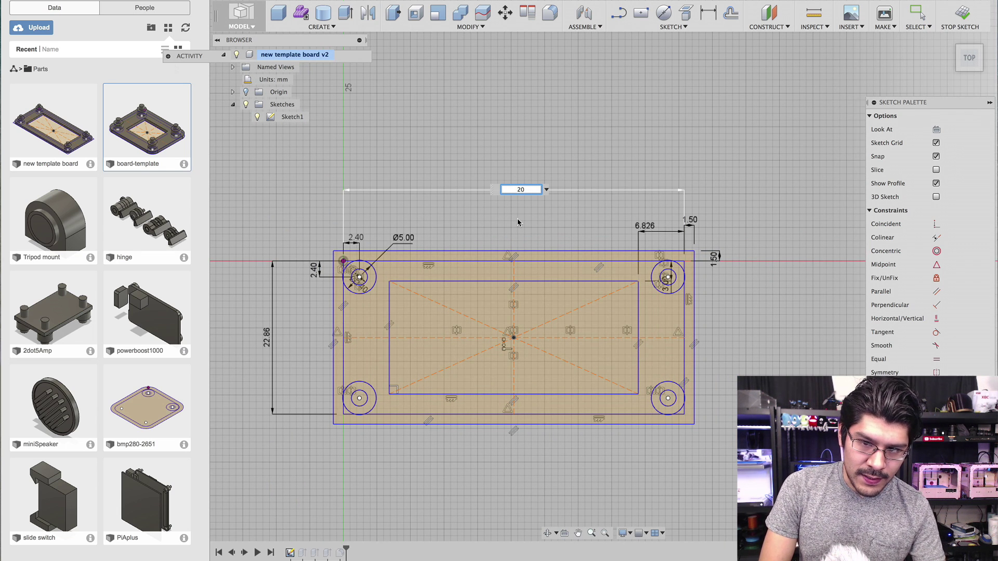
{"action": "key", "text": "Return"}
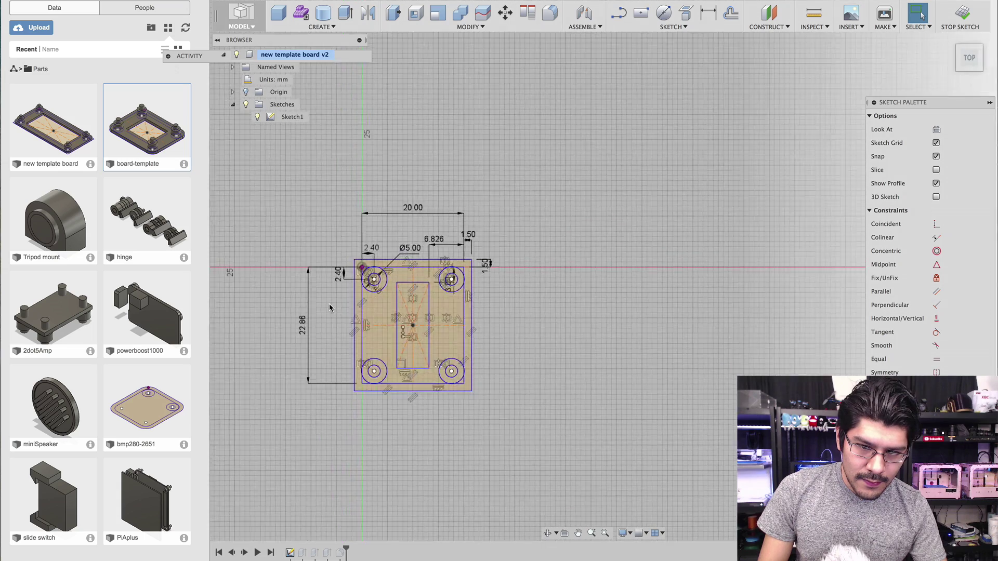
{"action": "key", "text": "super+z"}
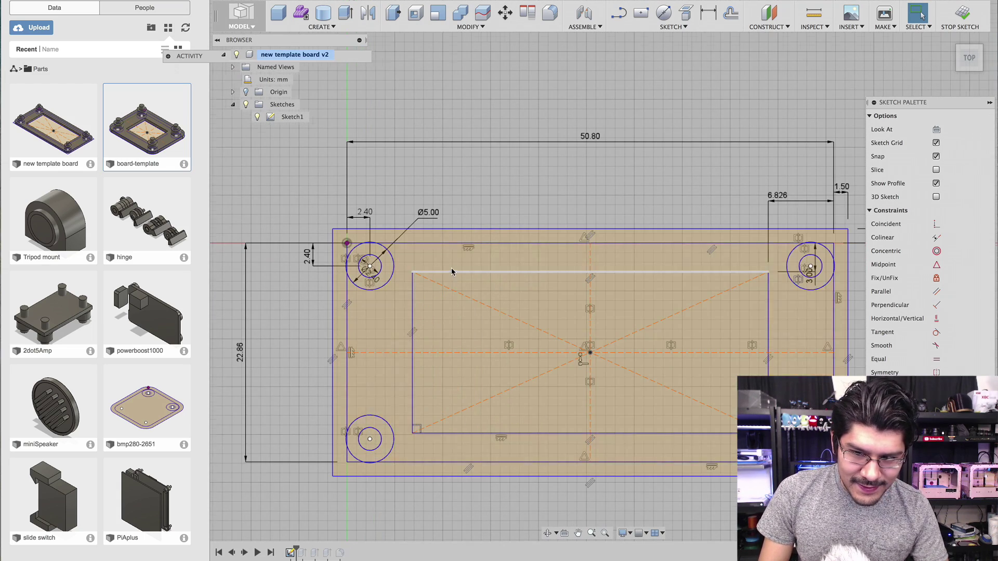
- Try a board height of 10 mm in the sketch and undo the change
{"action": "scroll", "coordinate": [451, 268], "scroll_direction": "down", "scroll_amount": 2}
{"action": "double_click", "coordinate": [277, 341]}
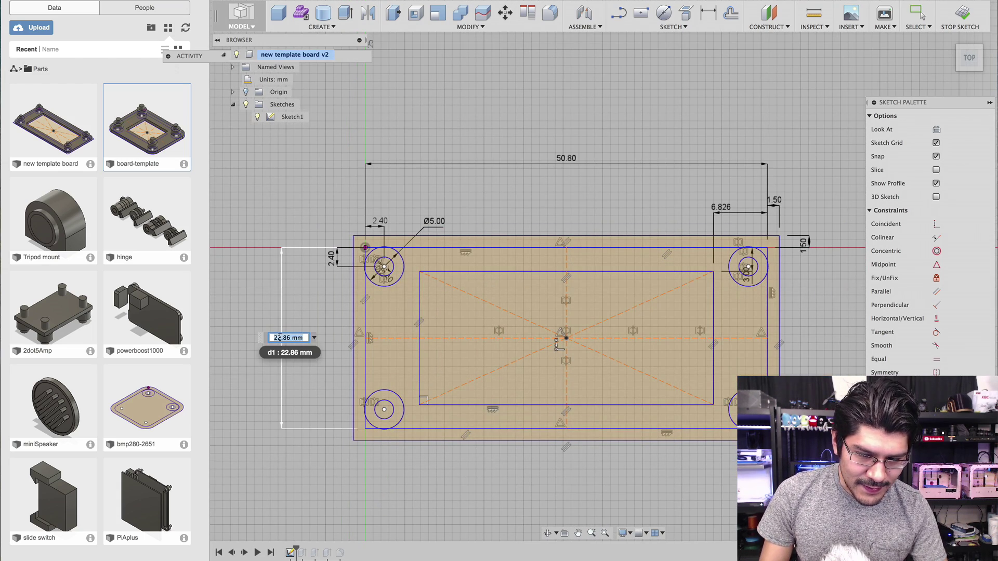
{"action": "type", "text": "10"}
{"action": "key", "text": "Return"}
{"action": "key", "text": "super+z"}
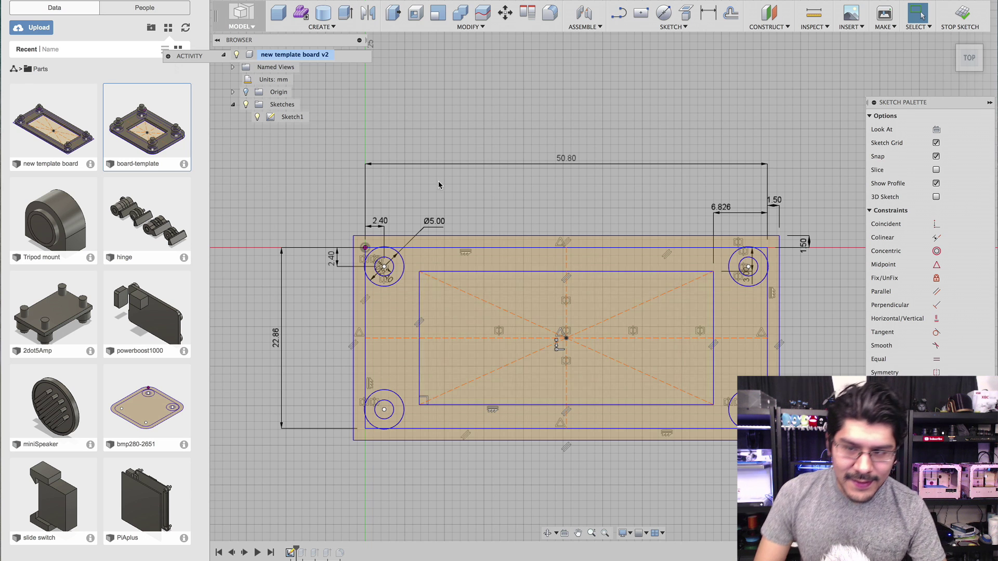
{"action": "scroll", "coordinate": [457, 192], "scroll_direction": "down", "scroll_amount": 1}
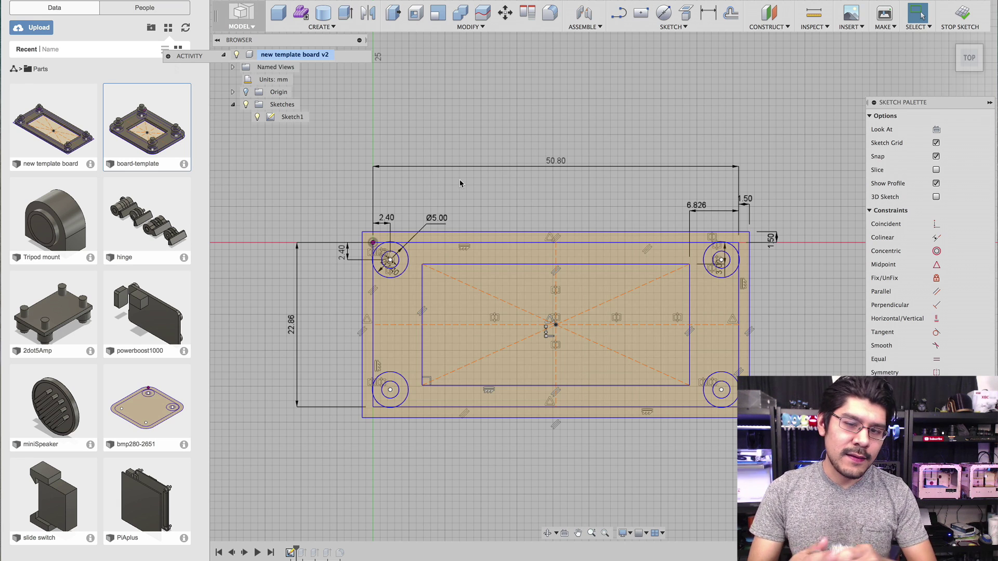
- Set the upper-left mounting hole's horizontal offset from the board edge to 4 mm, finish the sketch and inspect the updated part
{"action": "scroll", "coordinate": [361, 216], "scroll_direction": "up", "scroll_amount": 3}
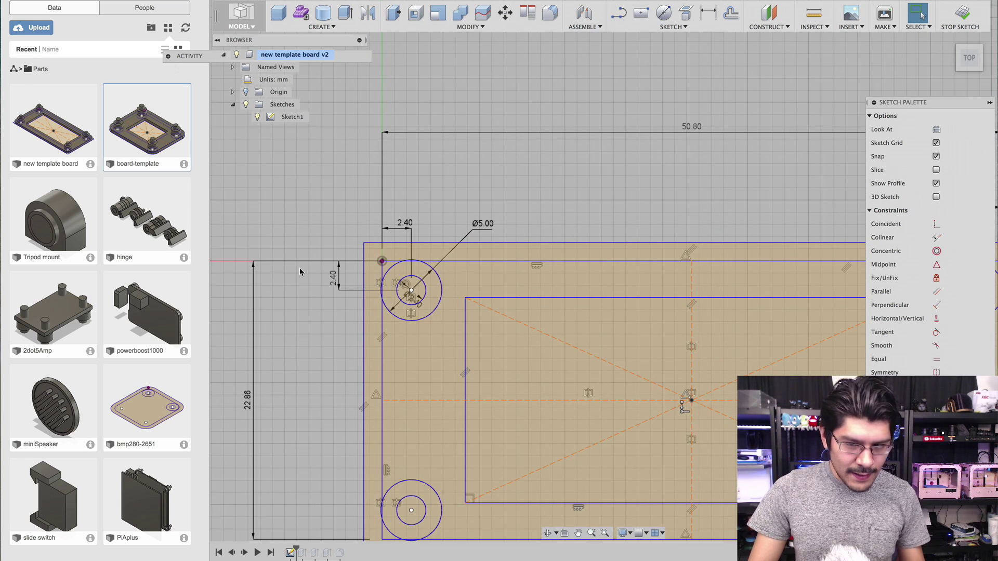
{"action": "scroll", "coordinate": [307, 271], "scroll_direction": "up", "scroll_amount": 1}
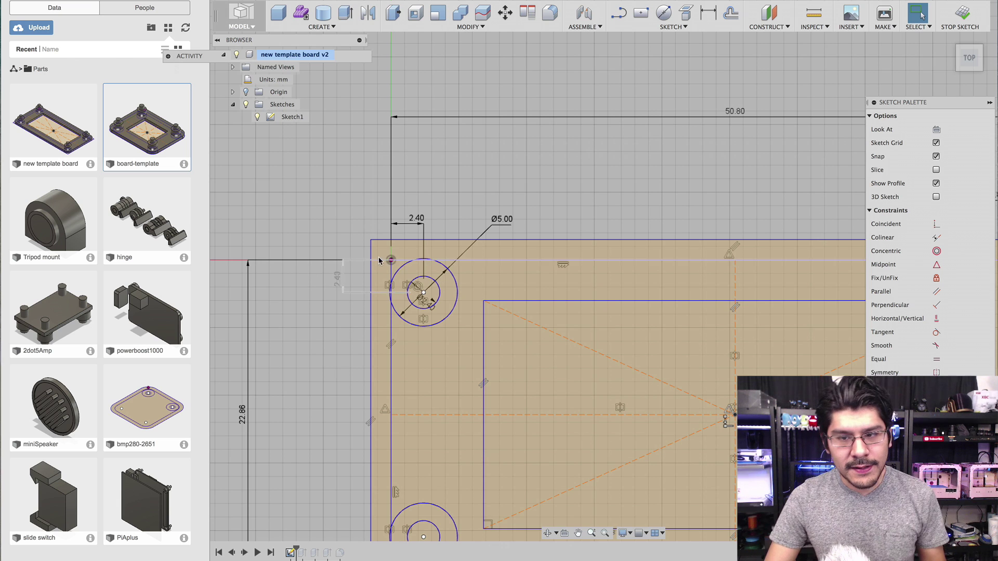
{"action": "scroll", "coordinate": [414, 229], "scroll_direction": "up", "scroll_amount": 1}
{"action": "scroll", "coordinate": [414, 226], "scroll_direction": "up", "scroll_amount": 1}
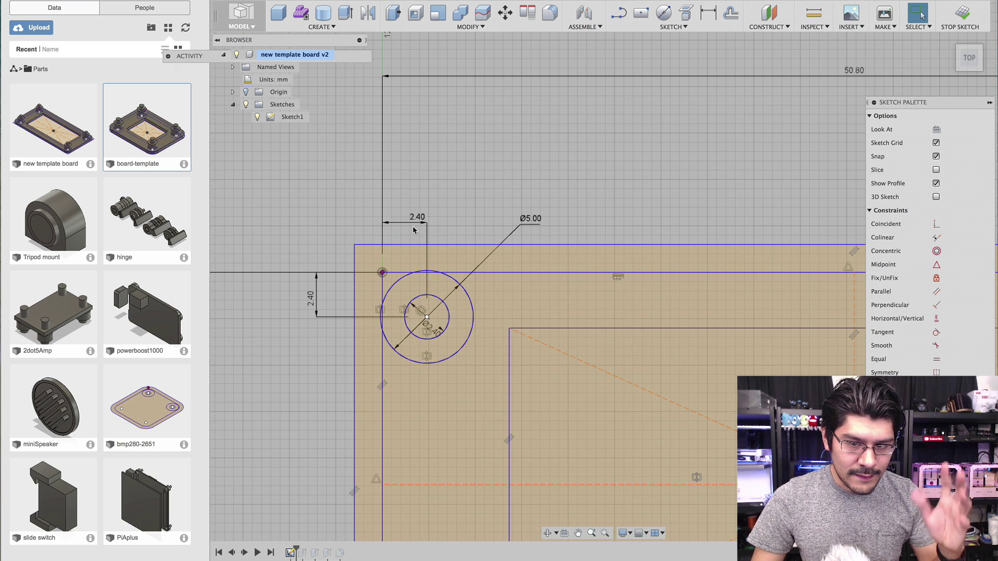
{"action": "double_click", "coordinate": [417, 221]}
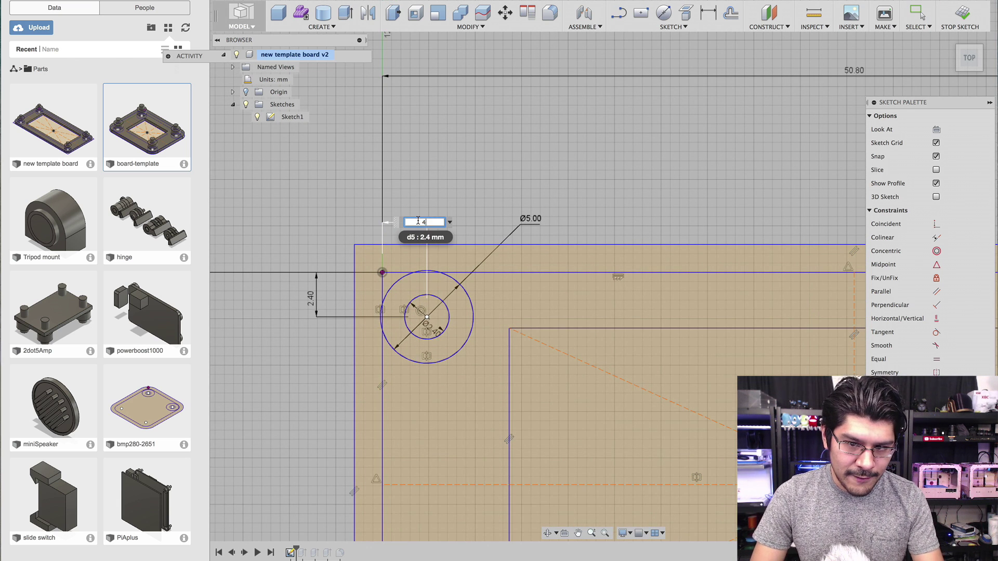
{"action": "scroll", "coordinate": [333, 254], "scroll_direction": "down", "scroll_amount": 4}
{"action": "type", "text": "4"}
{"action": "key", "text": "Return"}
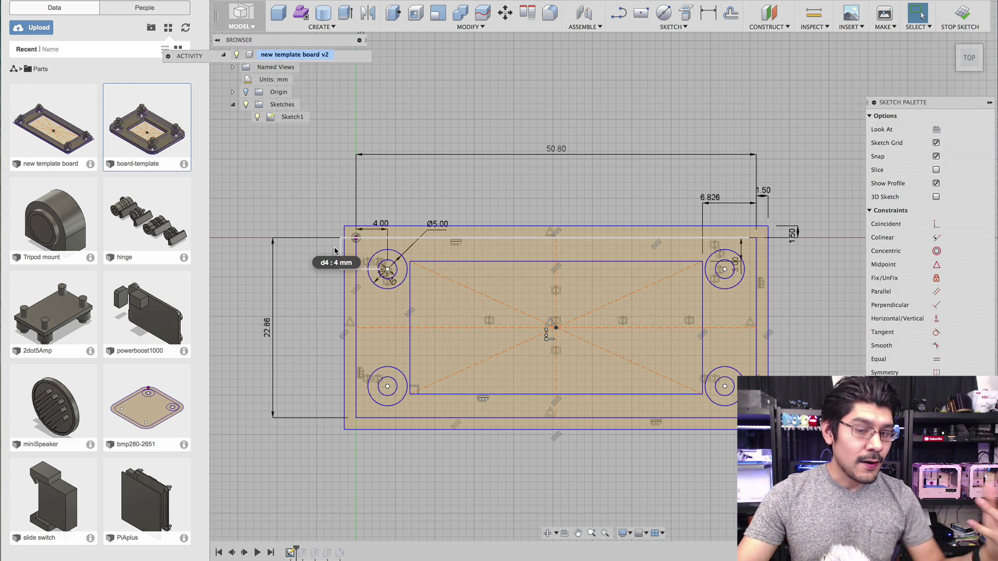
{"action": "left_click", "coordinate": [958, 21]}
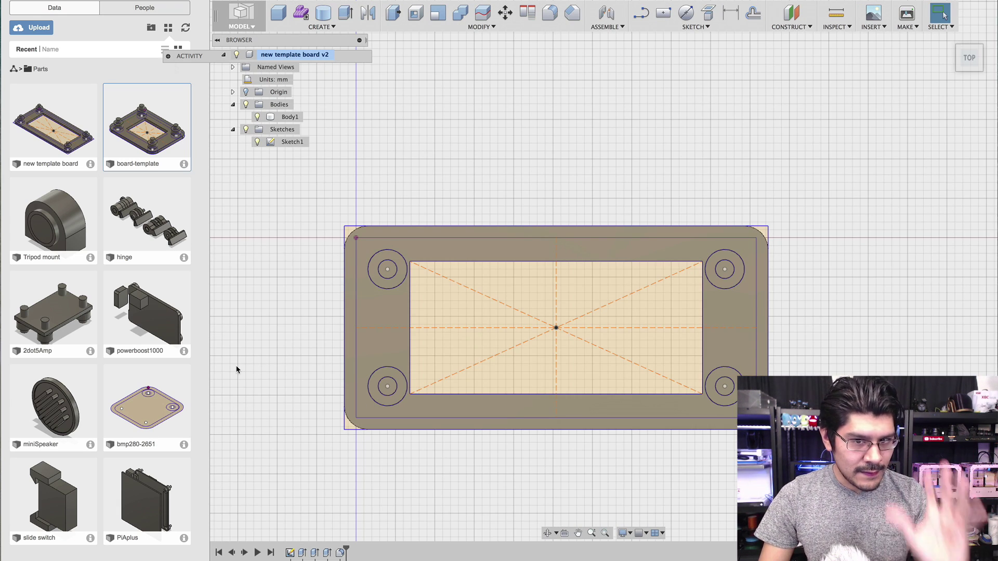
{"action": "middle_click_drag", "start_coordinate": [236, 371], "coordinate": [312, 327], "text": "shift"}
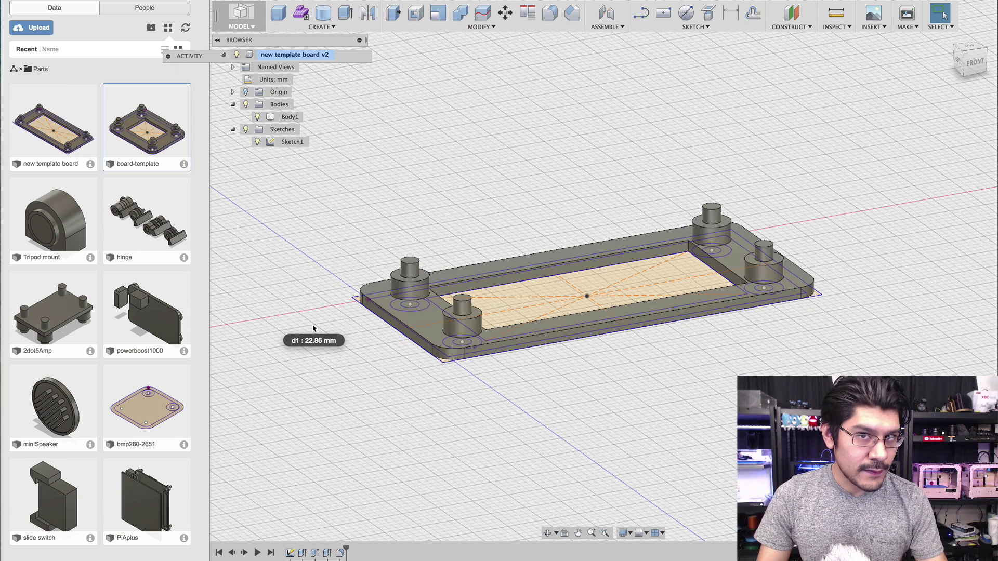
{"action": "left_click", "coordinate": [968, 50]}
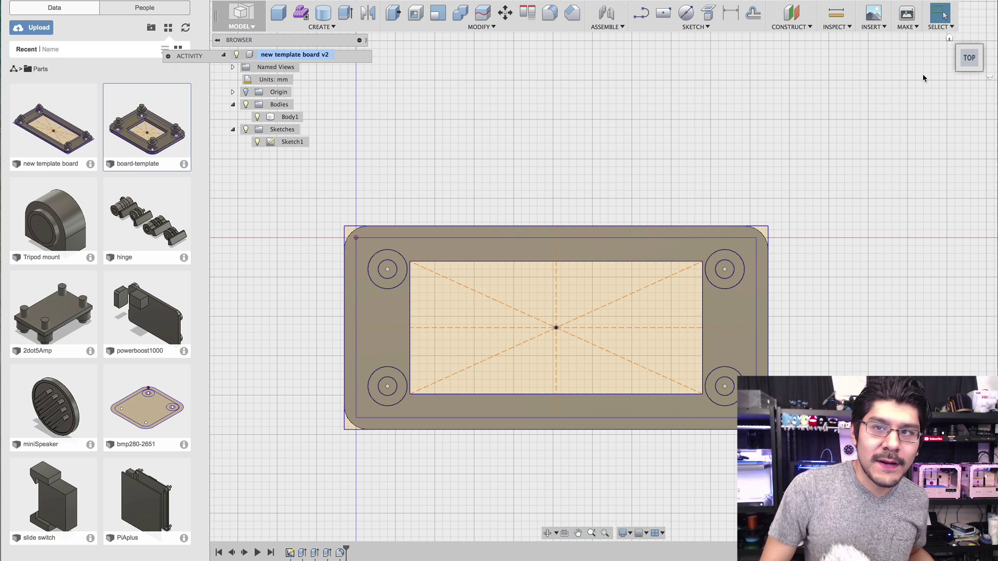
- Create a new design and start a two-point rectangle on the horizontal origin plane with its first corner at the origin
{"action": "left_click", "coordinate": [236, 2]}
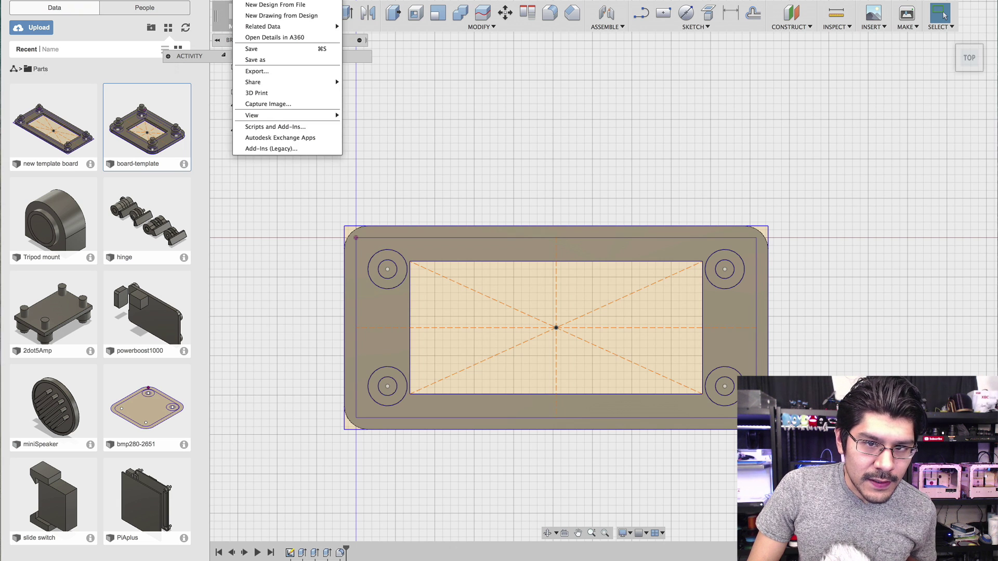
{"action": "left_click", "coordinate": [270, 1]}
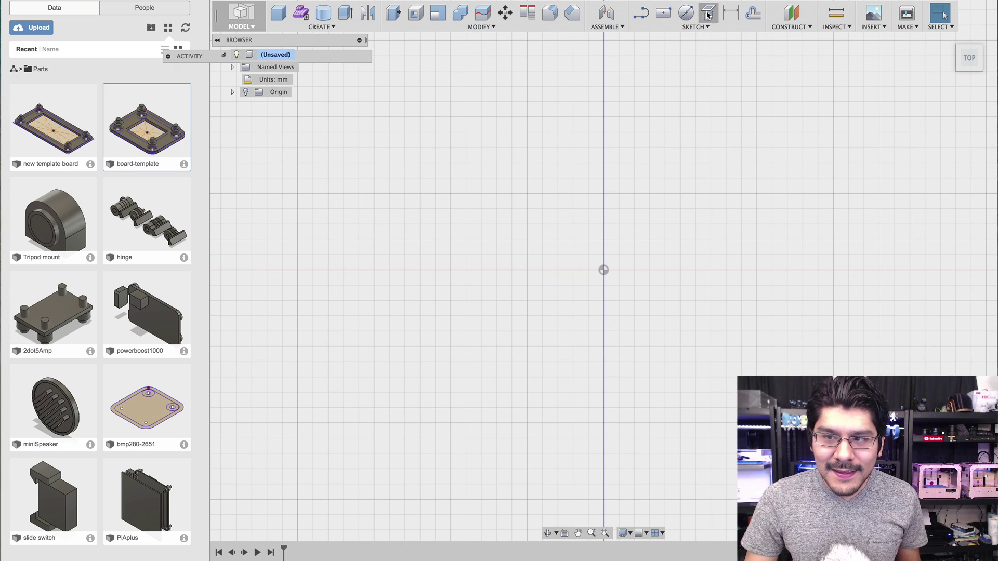
{"action": "left_click", "coordinate": [695, 26]}
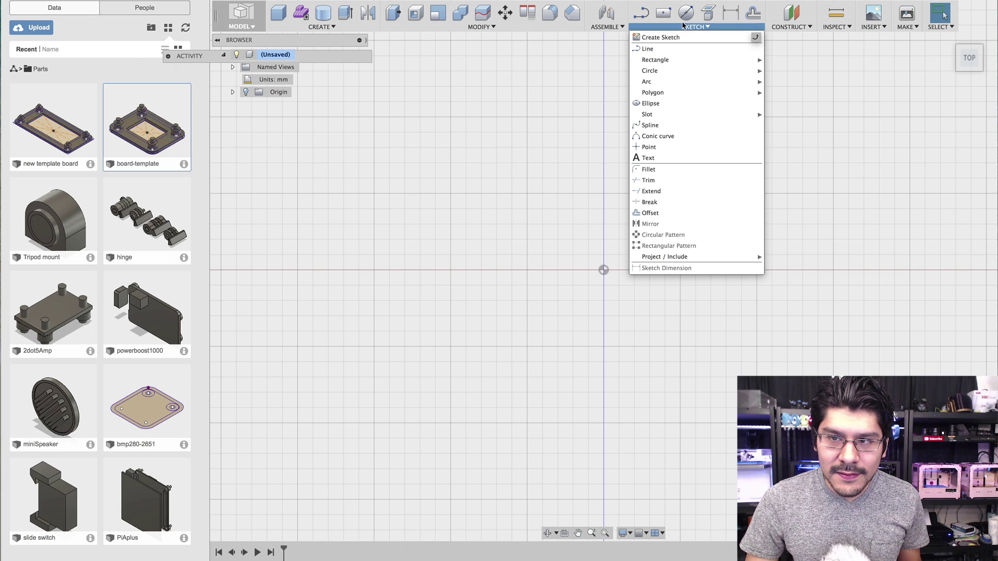
{"action": "left_click", "coordinate": [663, 12]}
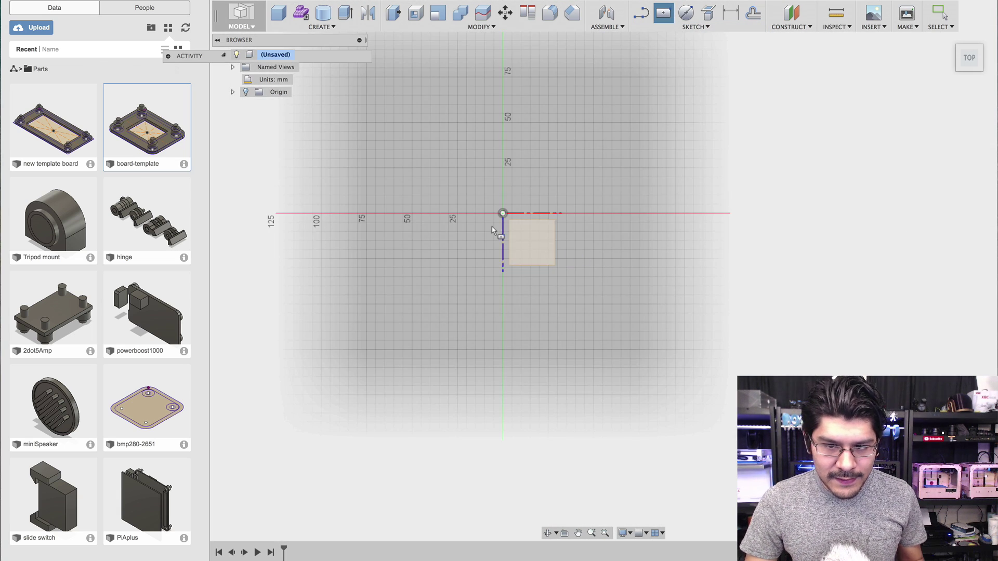
{"action": "scroll", "coordinate": [507, 236], "scroll_direction": "up", "scroll_amount": 3}
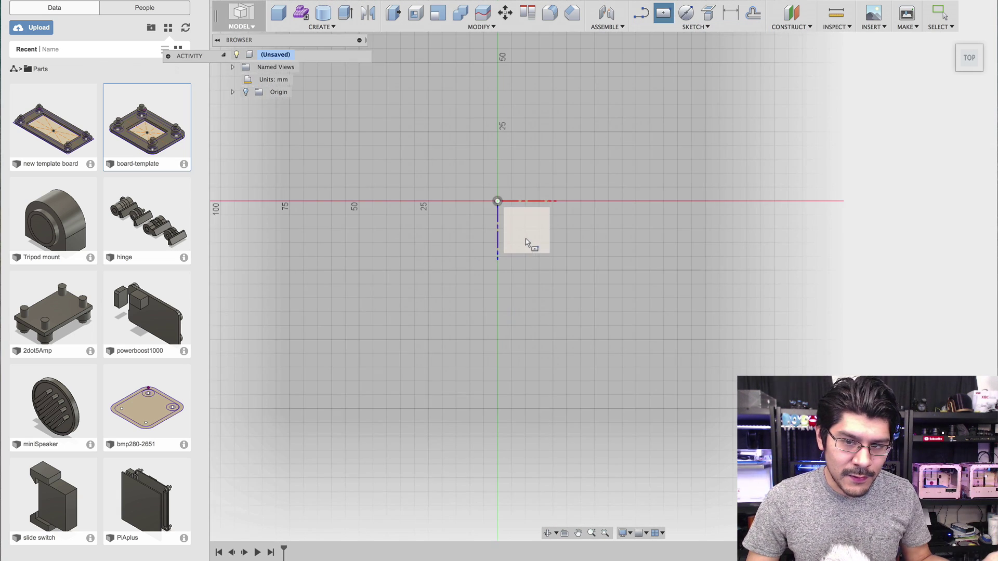
{"action": "left_click", "coordinate": [526, 243]}
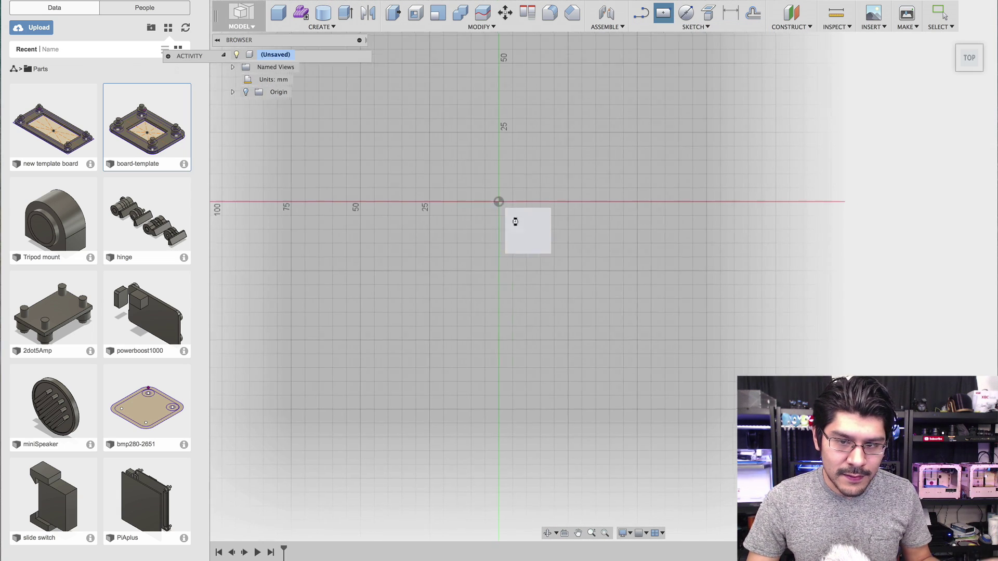
{"action": "left_click", "coordinate": [473, 190]}
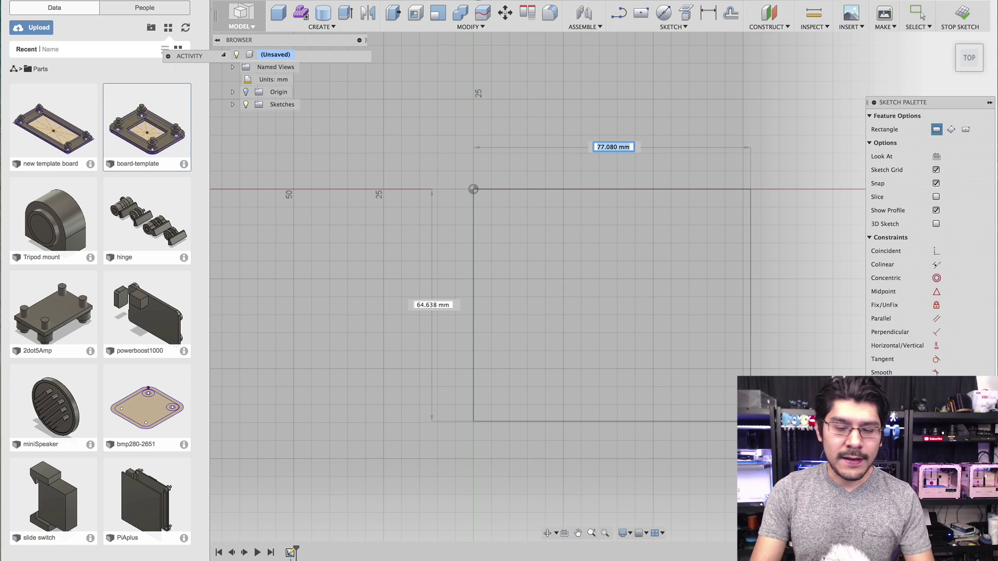
- Switch to the web browser and look up the Bluefruit LE Micro's board dimensions in the Fabrication Print drawing
{"action": "key", "text": "super+Tab"}
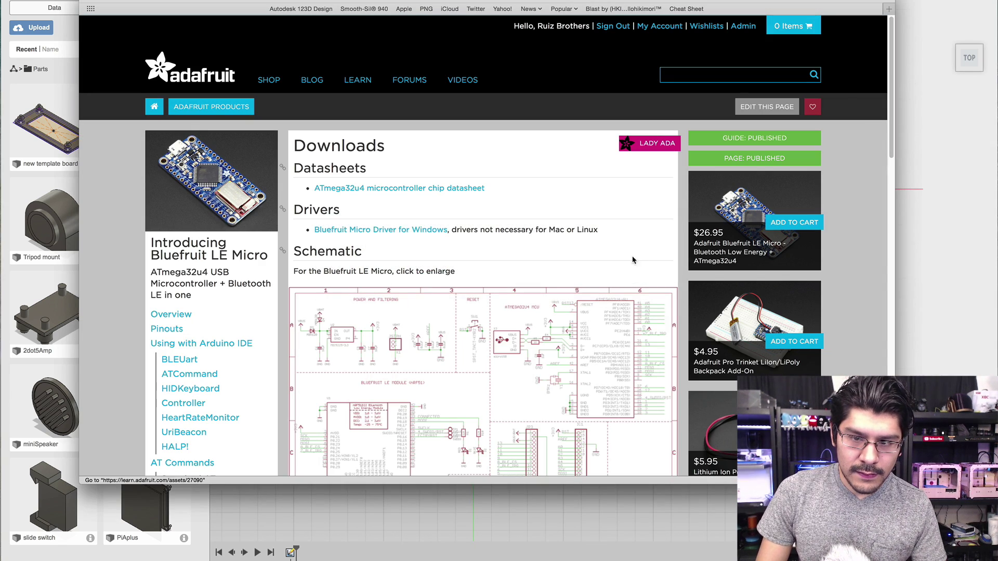
{"action": "scroll", "coordinate": [238, 211], "scroll_direction": "down", "scroll_amount": 3}
{"action": "scroll", "coordinate": [228, 199], "scroll_direction": "up", "scroll_amount": 3}
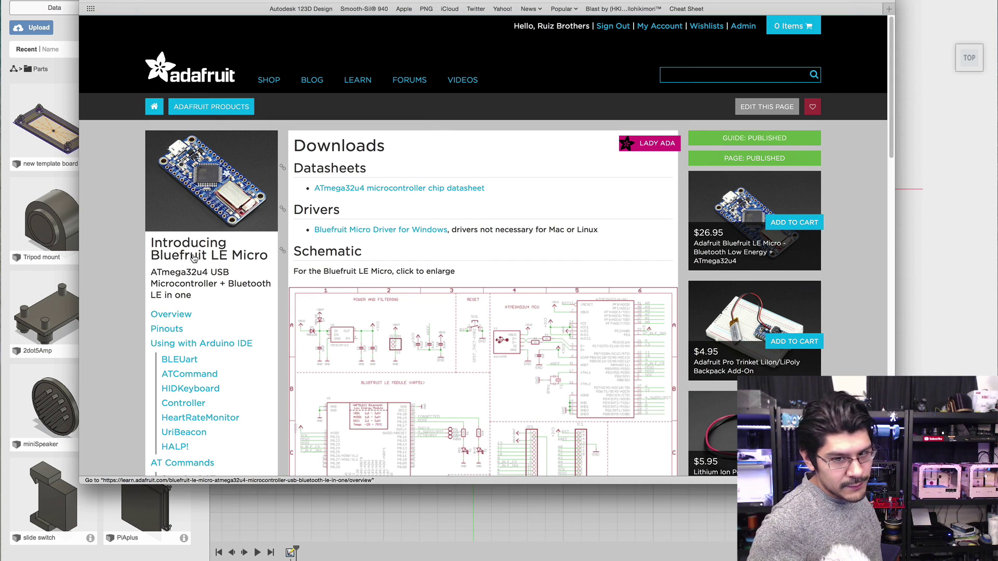
{"action": "scroll", "coordinate": [312, 268], "scroll_direction": "down", "scroll_amount": 10}
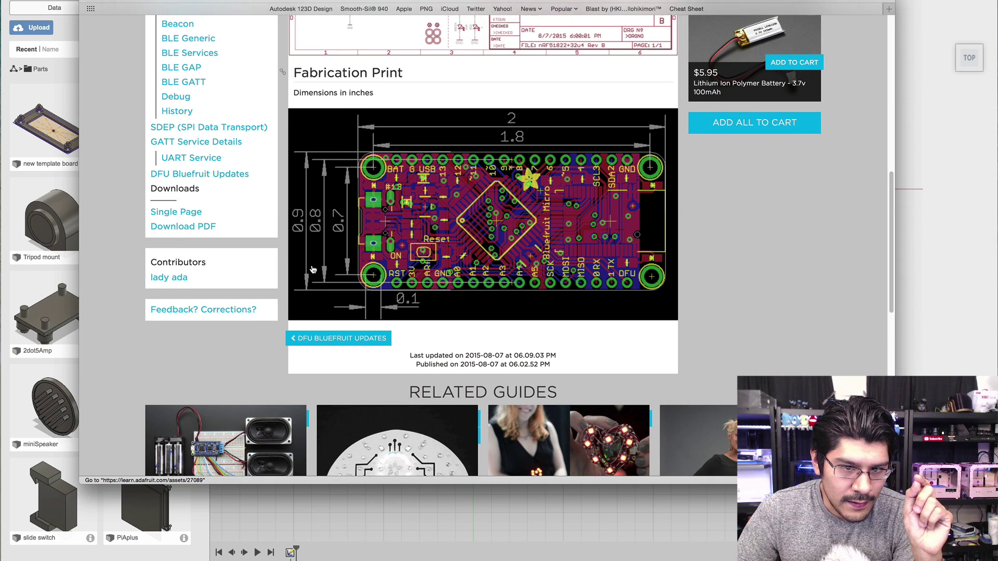
{"action": "scroll", "coordinate": [333, 239], "scroll_direction": "up", "scroll_amount": 1}
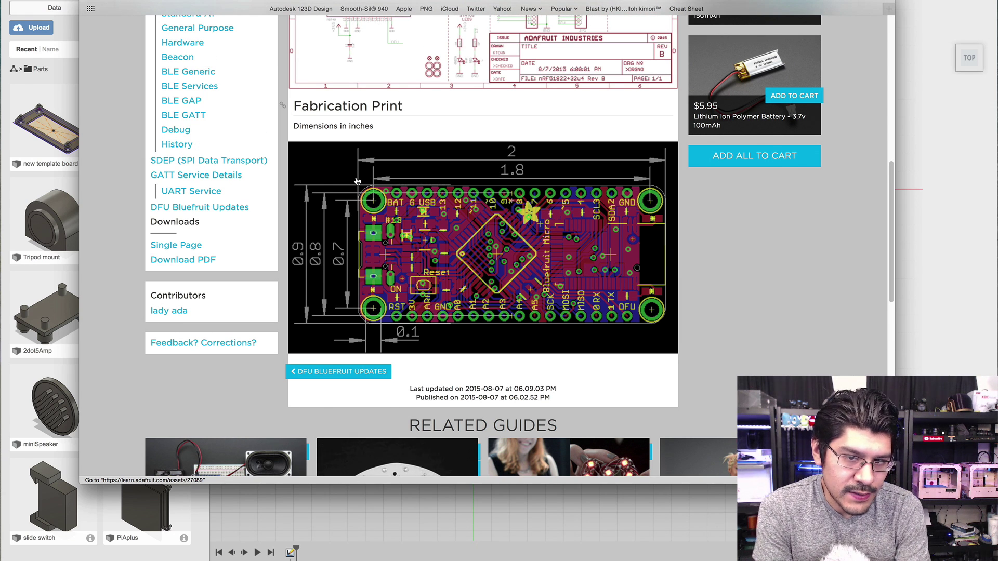
- Switch back to Fusion 360 and complete the rectangle at 2" wide by .9" high, rechecking the height in the browser drawing
{"action": "key", "text": "super+Tab"}
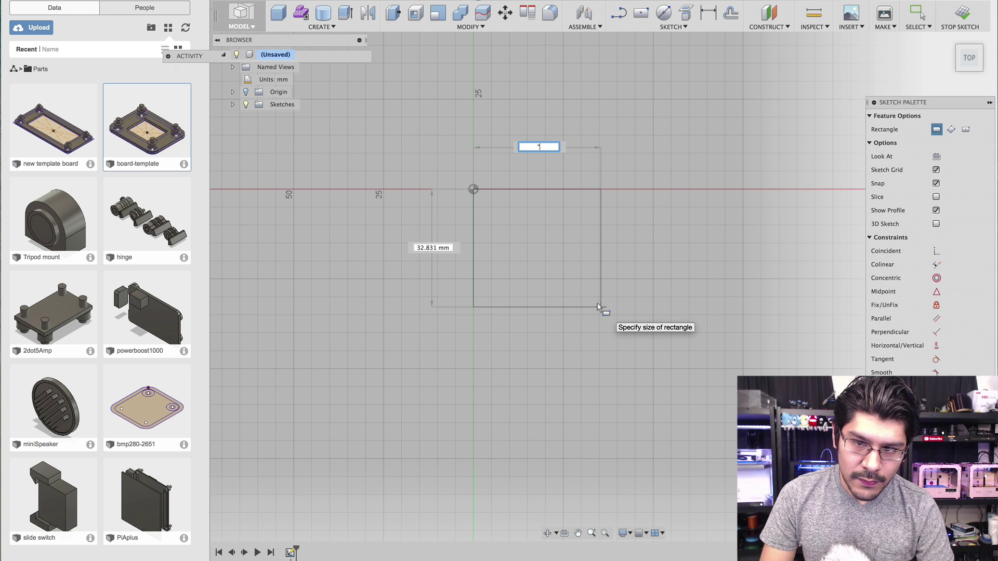
{"action": "type", "text": "25"}
{"action": "type", "text": "\""}
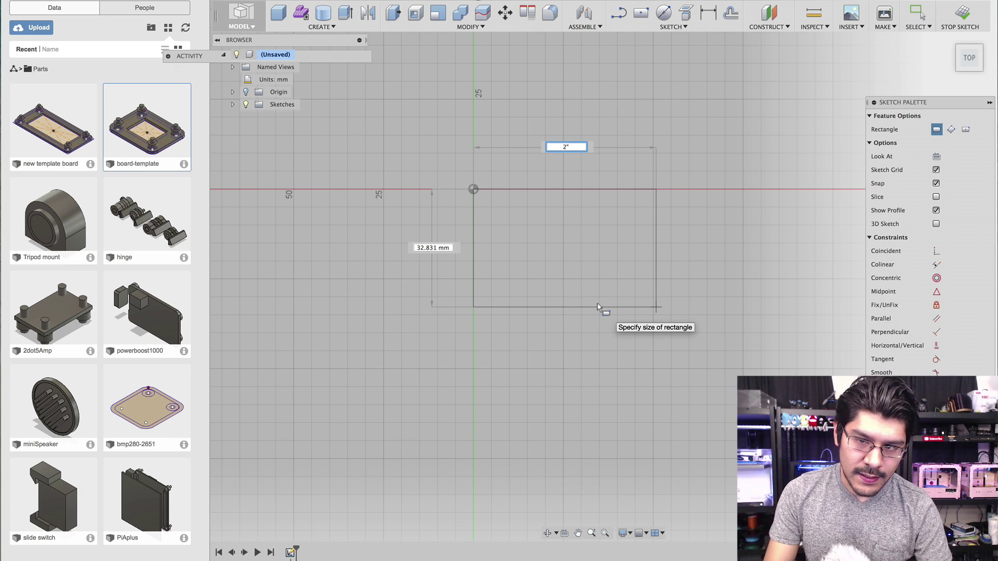
{"action": "key", "text": "Tab"}
{"action": "key", "text": "super+Tab"}
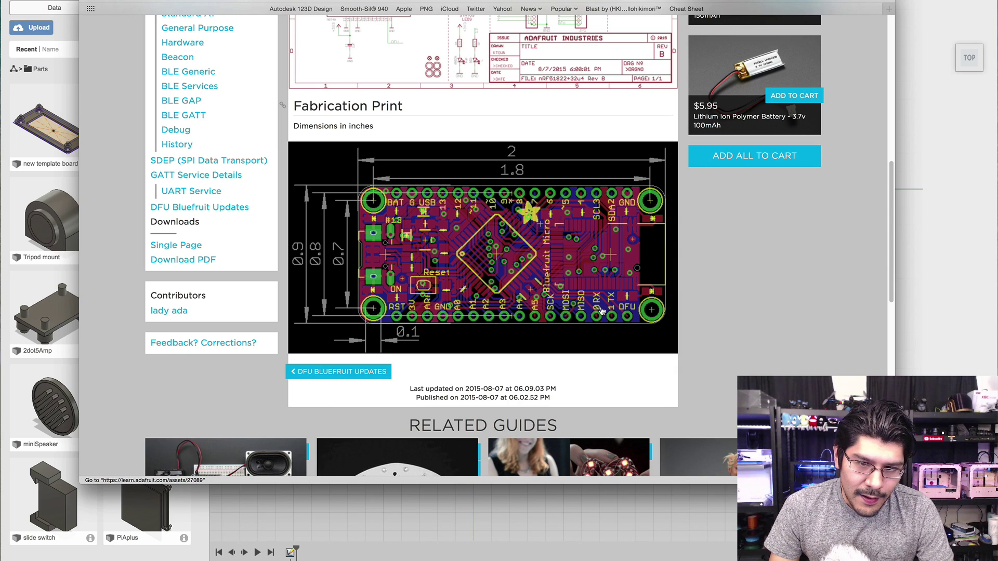
{"action": "key", "text": "super+Tab"}
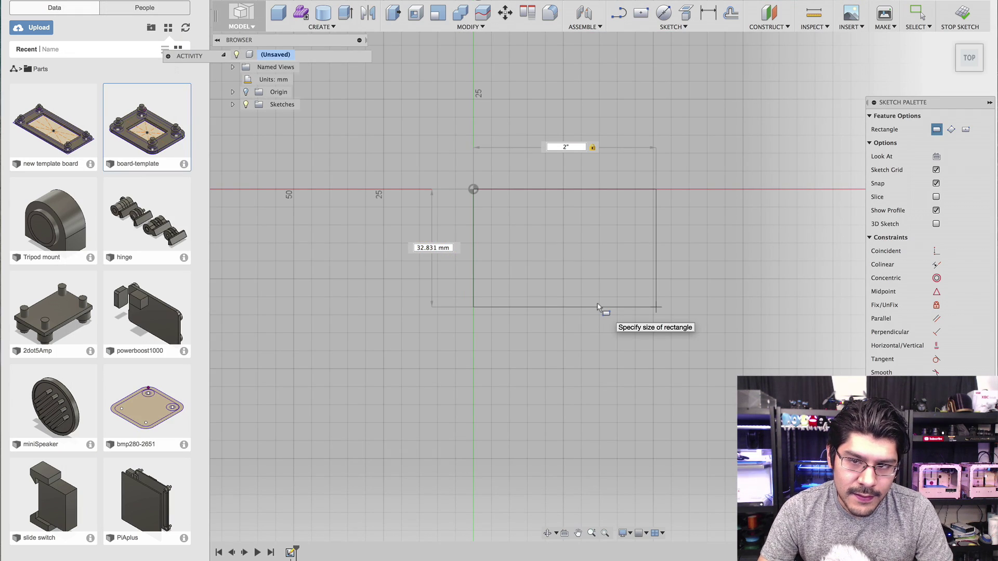
{"action": "type", "text": ".9\""}
{"action": "key", "text": "Return"}
{"action": "scroll", "coordinate": [540, 198], "scroll_direction": "up", "scroll_amount": 5}
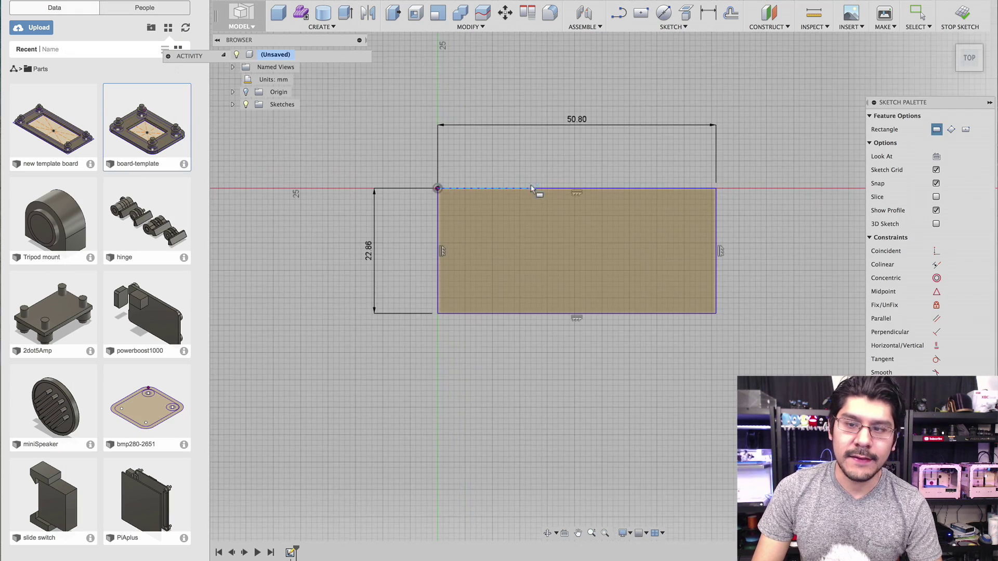
{"action": "scroll", "coordinate": [572, 248], "scroll_direction": "up", "scroll_amount": 1}
{"action": "scroll", "coordinate": [562, 250], "scroll_direction": "down", "scroll_amount": 2}
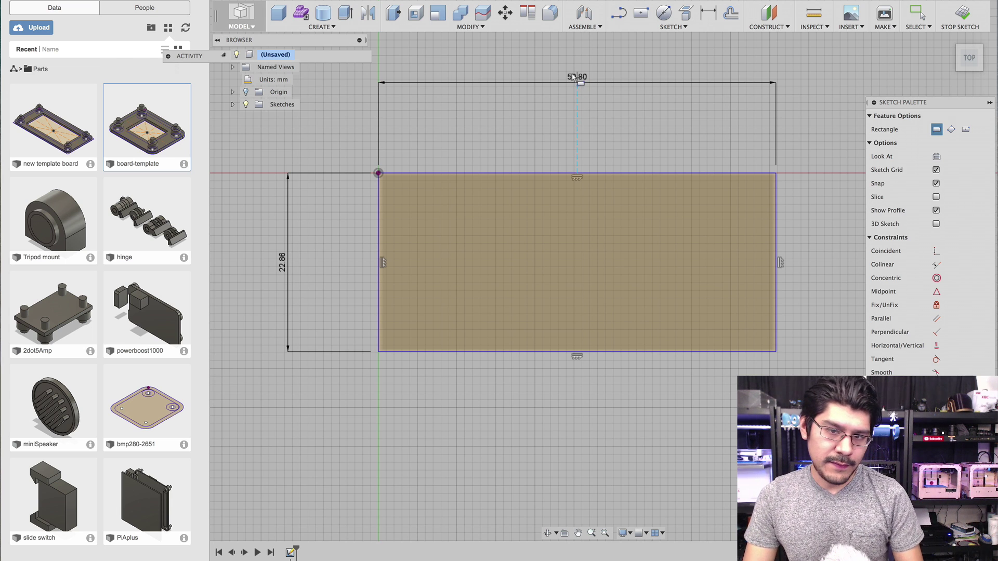
{"action": "key", "text": "super+Tab"}
{"action": "key", "text": "super+Tab"}
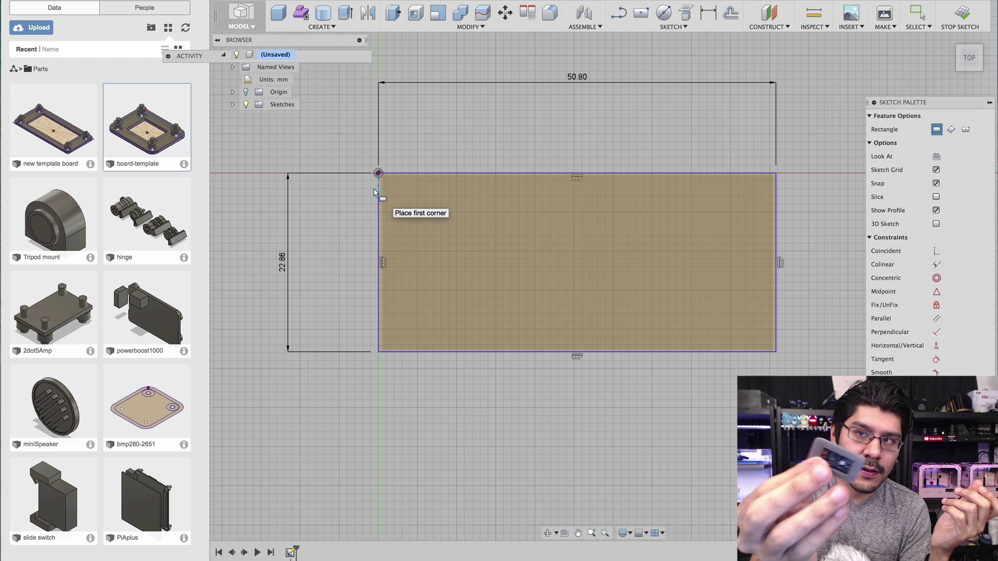
{"action": "scroll", "coordinate": [415, 269], "scroll_direction": "down", "scroll_amount": 2}
{"action": "scroll", "coordinate": [414, 270], "scroll_direction": "down", "scroll_amount": 1}
{"action": "scroll", "coordinate": [416, 220], "scroll_direction": "up", "scroll_amount": 2}
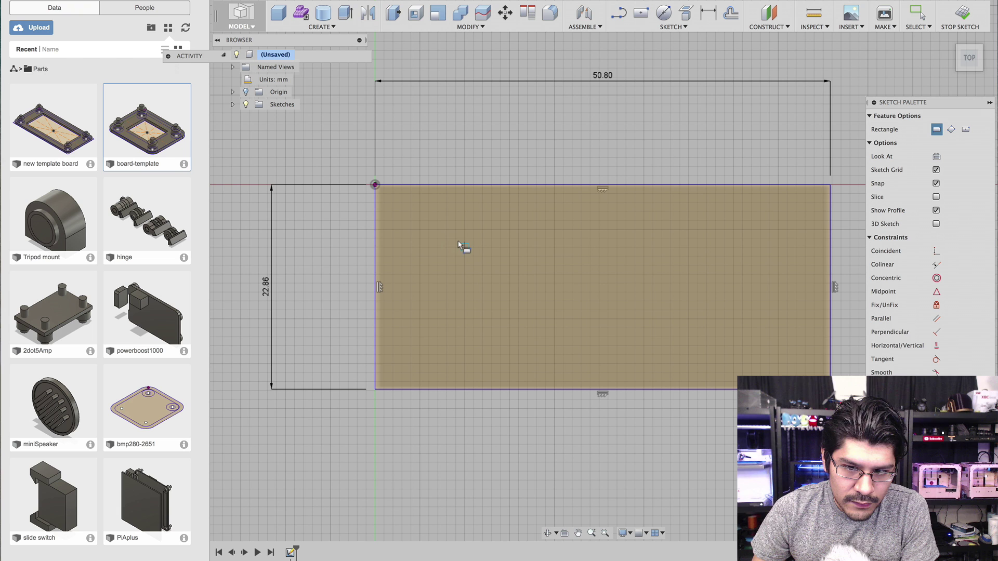
- Draw a 2.4 mm diameter circle inside the rectangle near its upper-left corner as a mounting hole
{"action": "key", "text": "c"}
{"action": "left_click", "coordinate": [420, 230]}
{"action": "type", "text": "2.4"}
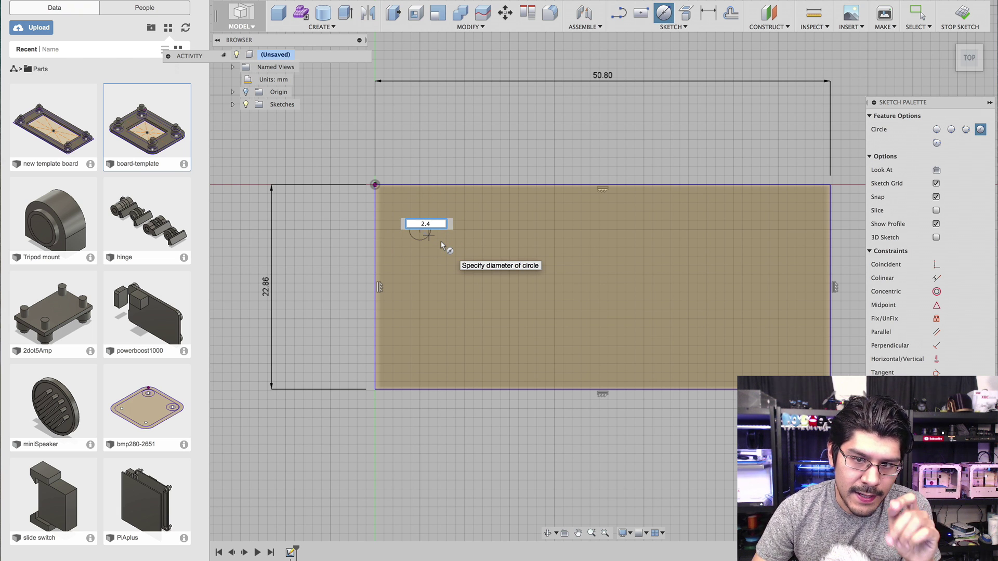
{"action": "key", "text": "Tab"}
{"action": "key", "text": "Return"}
{"action": "scroll", "coordinate": [445, 248], "scroll_direction": "up", "scroll_amount": 4}
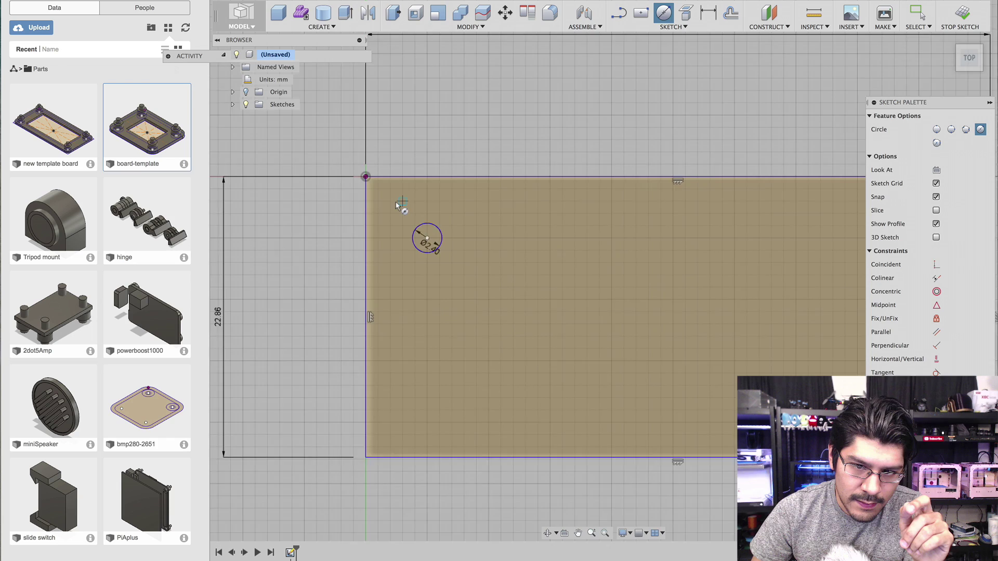
- Check the hole spacing in the browser's Fabrication Print, return to Fusion 360 and dimension the circle's center 0.1 in below the rectangle's top edge
{"action": "key", "text": "super+Tab"}
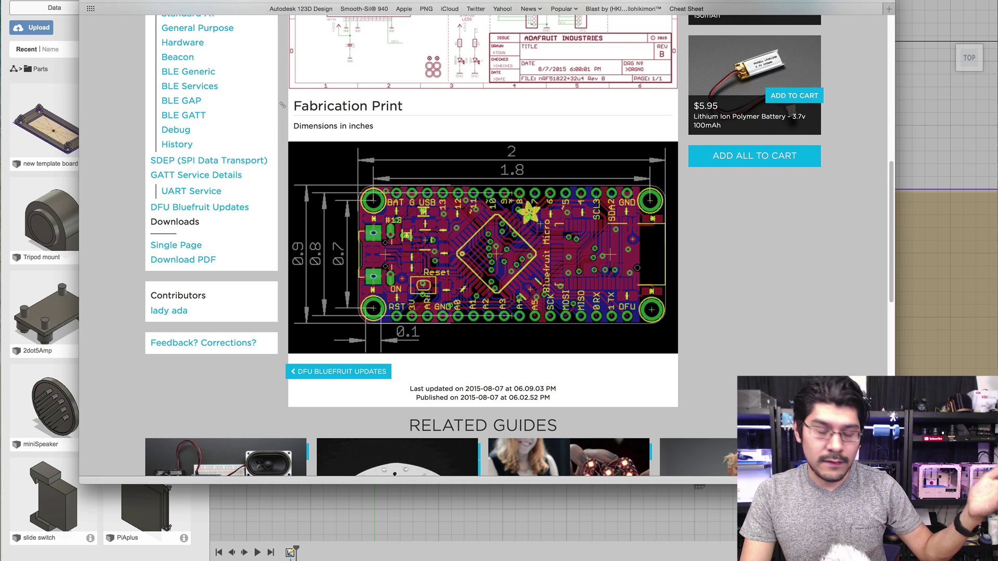
{"action": "key", "text": "super+Tab"}
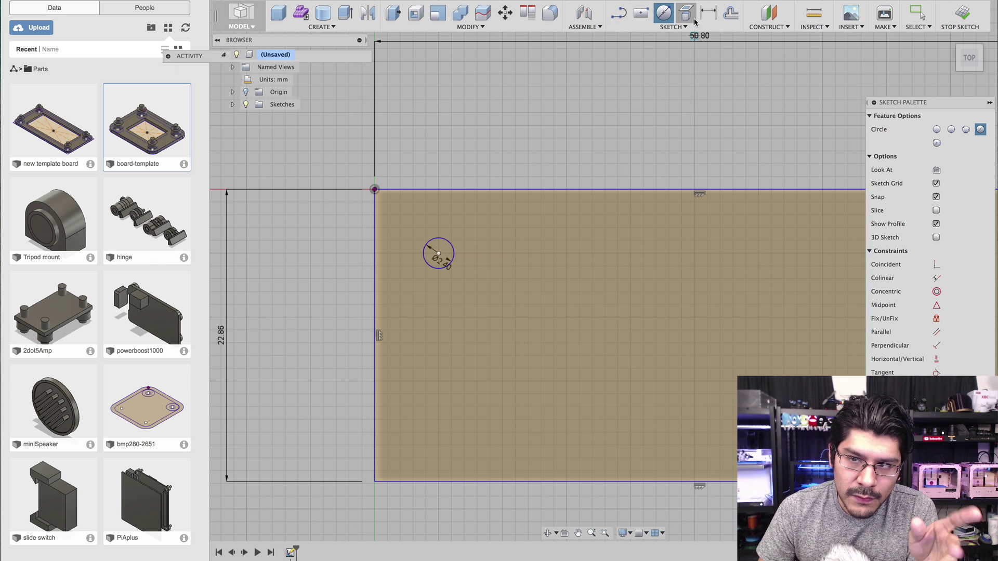
{"action": "left_click", "coordinate": [710, 16]}
{"action": "scroll", "coordinate": [467, 244], "scroll_direction": "up", "scroll_amount": 5}
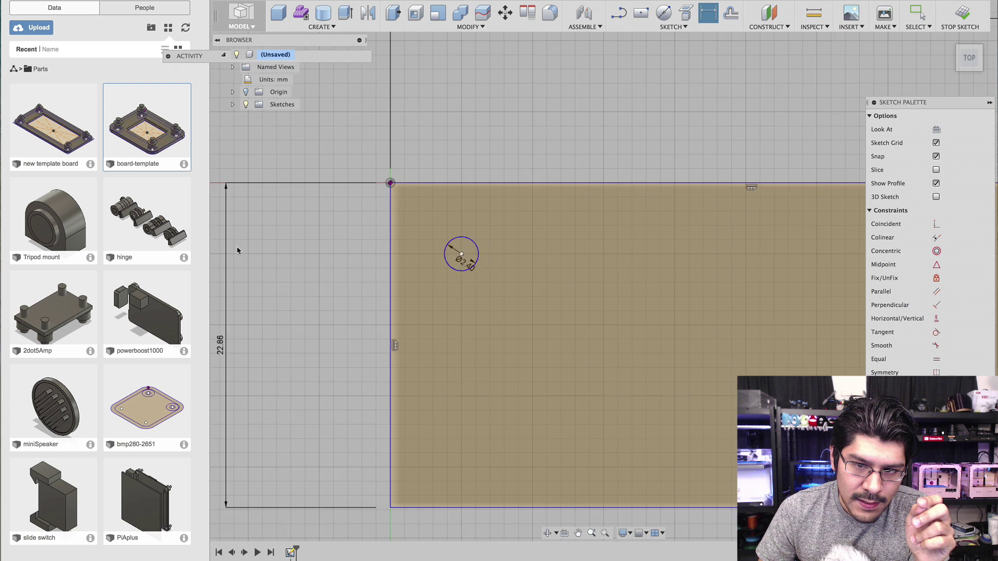
{"action": "left_click", "coordinate": [478, 264]}
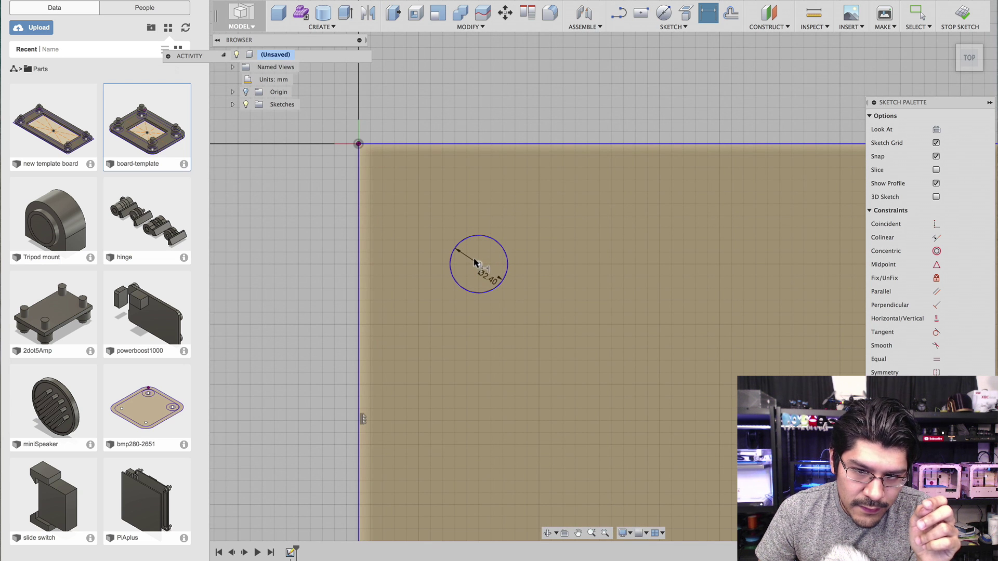
{"action": "left_click", "coordinate": [475, 142]}
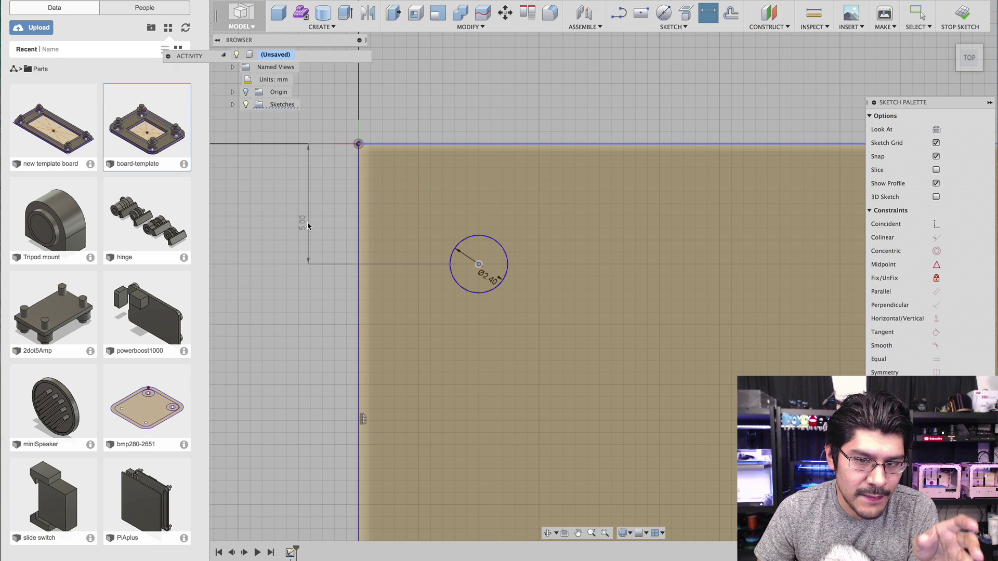
{"action": "left_click", "coordinate": [297, 219]}
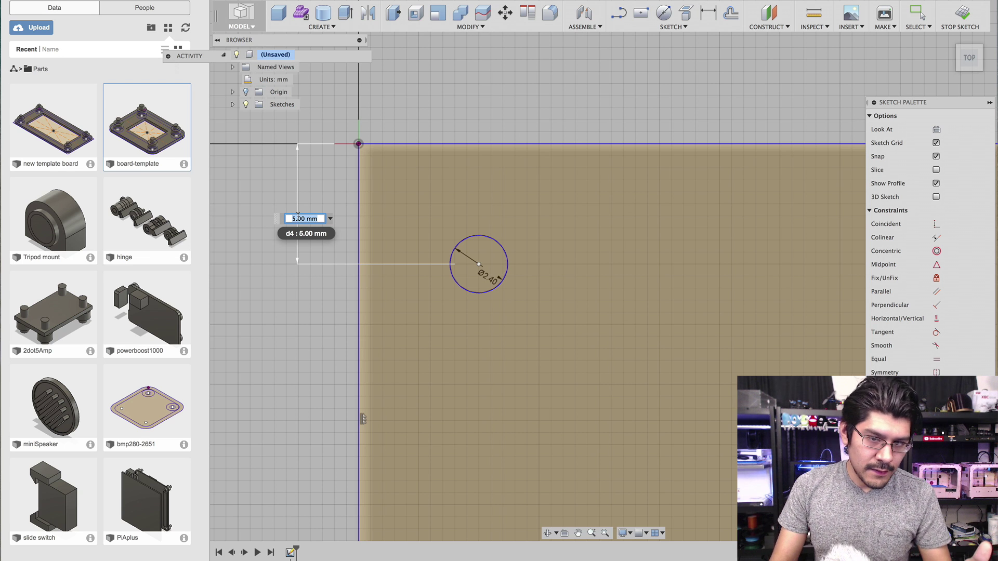
{"action": "type", "text": "0.1"}
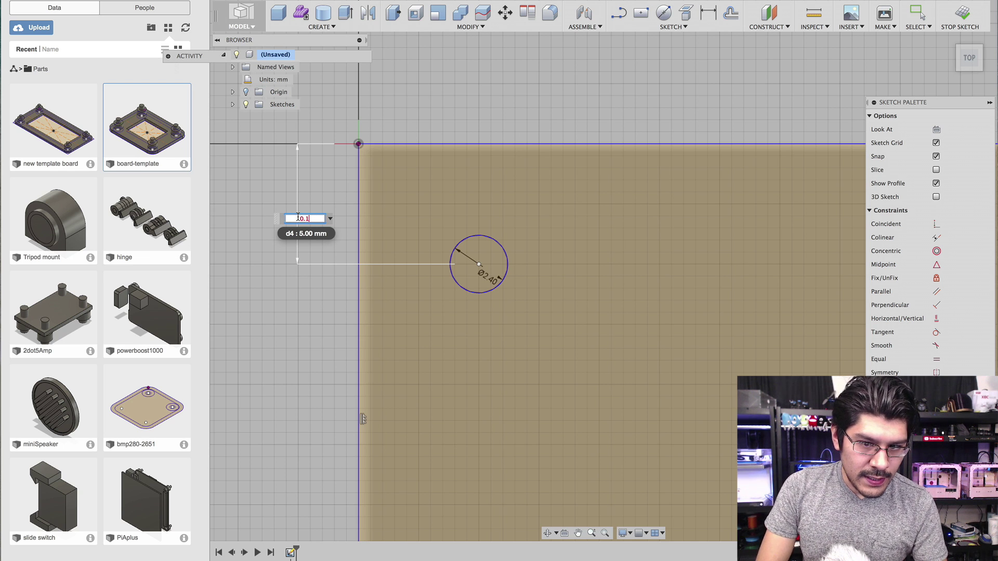
{"action": "type", "text": "in"}
{"action": "key", "text": "Return"}
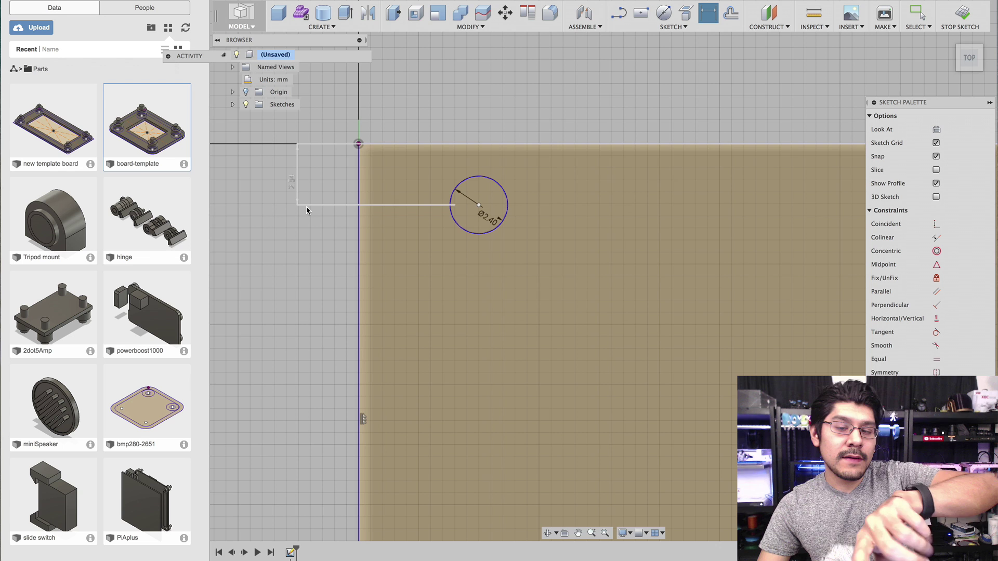
- Dimension the circle's center 0.1" horizontally from the rectangle's left edge
{"action": "left_click", "coordinate": [479, 206]}
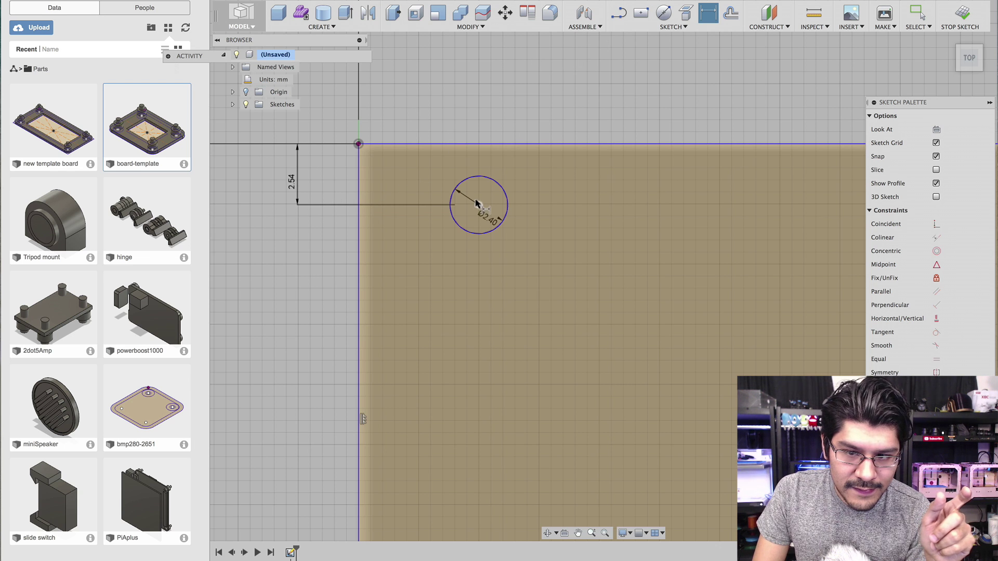
{"action": "left_click", "coordinate": [358, 251]}
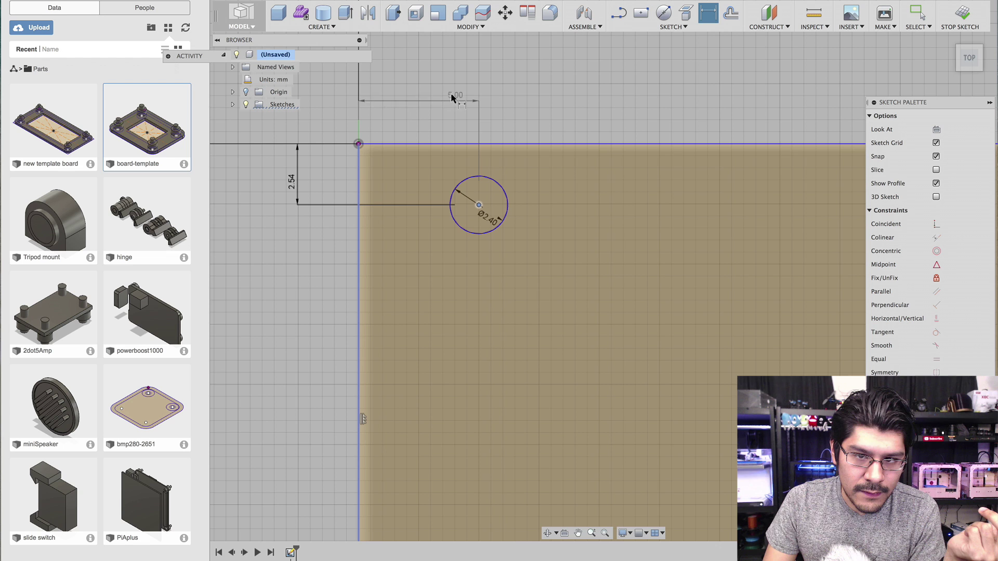
{"action": "left_click", "coordinate": [446, 83]}
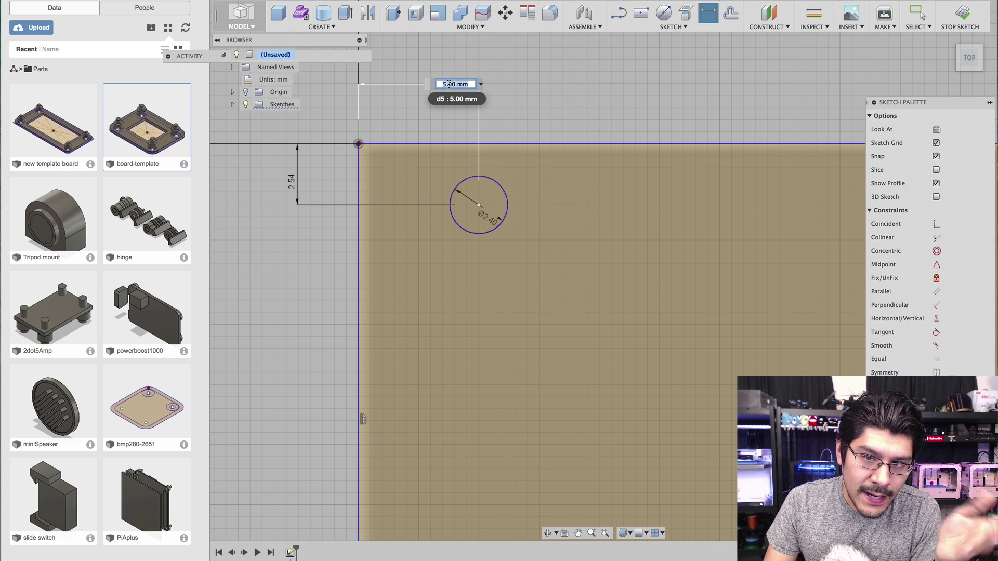
{"action": "type", "text": "0"}
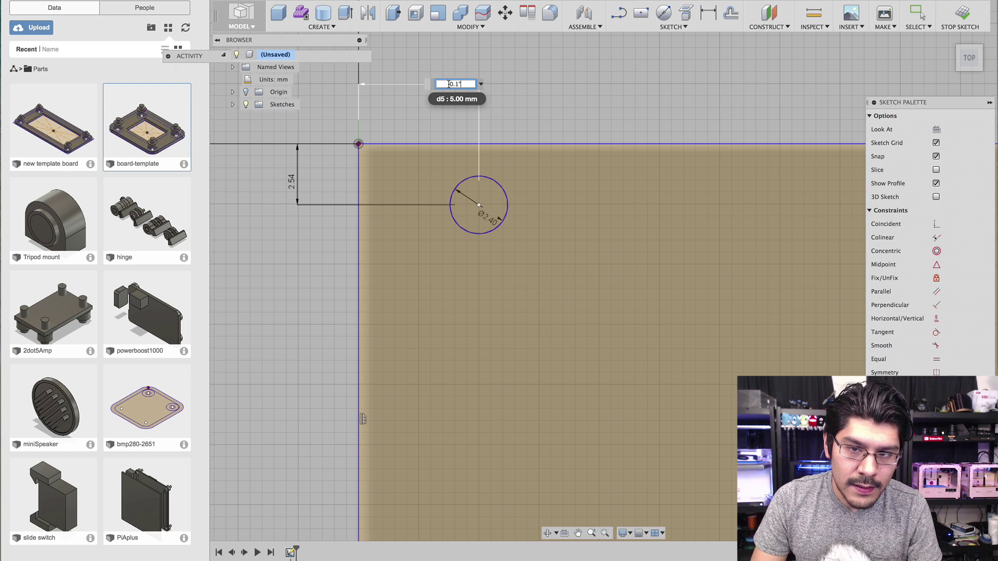
{"action": "type", "text": ".1\""}
{"action": "key", "text": "Return"}
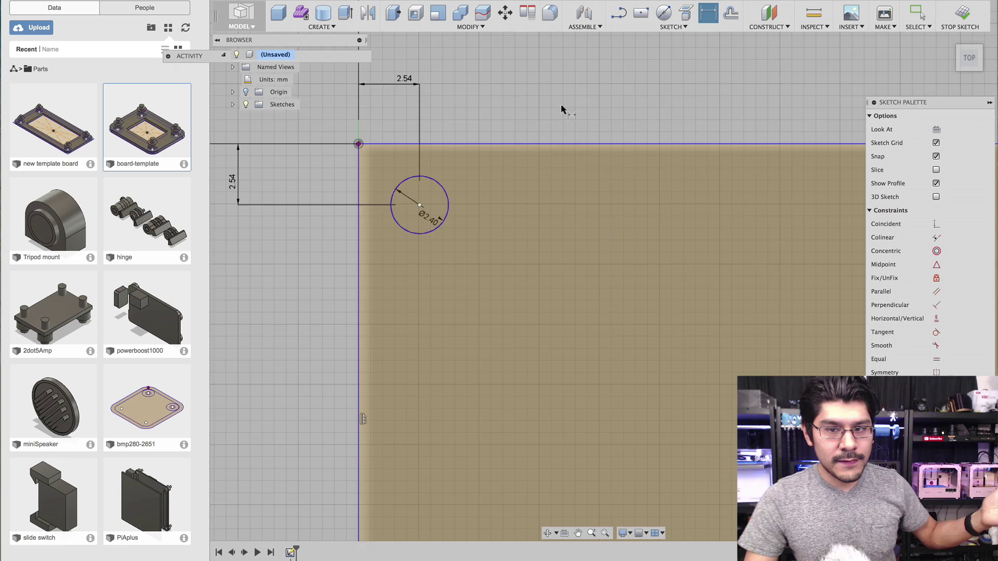
- Move the circle's vertical offset dimension closer to the rectangle's left edge and end dimensioning
{"action": "scroll", "coordinate": [562, 107], "scroll_direction": "down", "scroll_amount": 2}
{"action": "scroll", "coordinate": [502, 227], "scroll_direction": "down", "scroll_amount": 2}
{"action": "scroll", "coordinate": [509, 230], "scroll_direction": "down", "scroll_amount": 1}
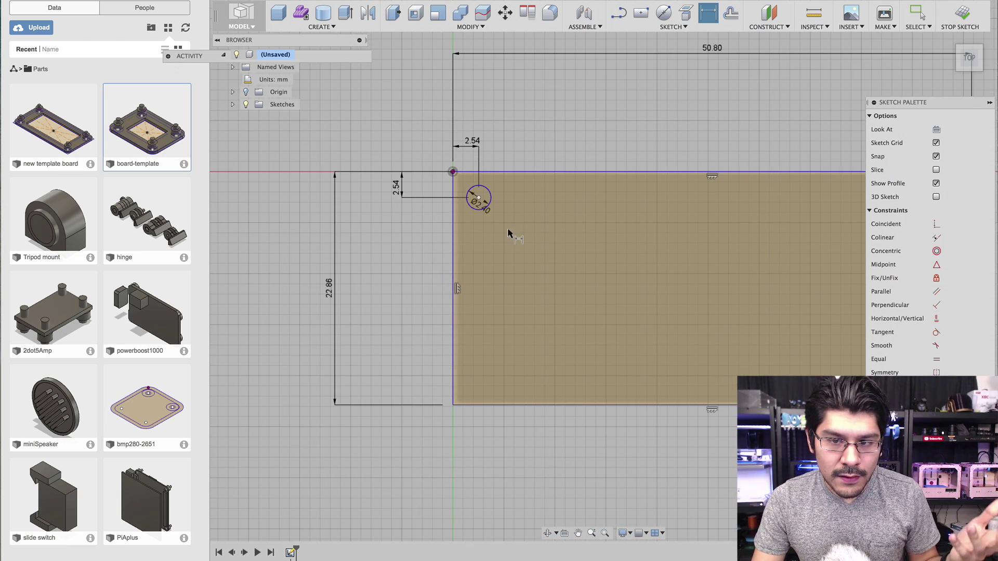
{"action": "scroll", "coordinate": [496, 207], "scroll_direction": "up", "scroll_amount": 2}
{"action": "scroll", "coordinate": [431, 183], "scroll_direction": "down", "scroll_amount": 1}
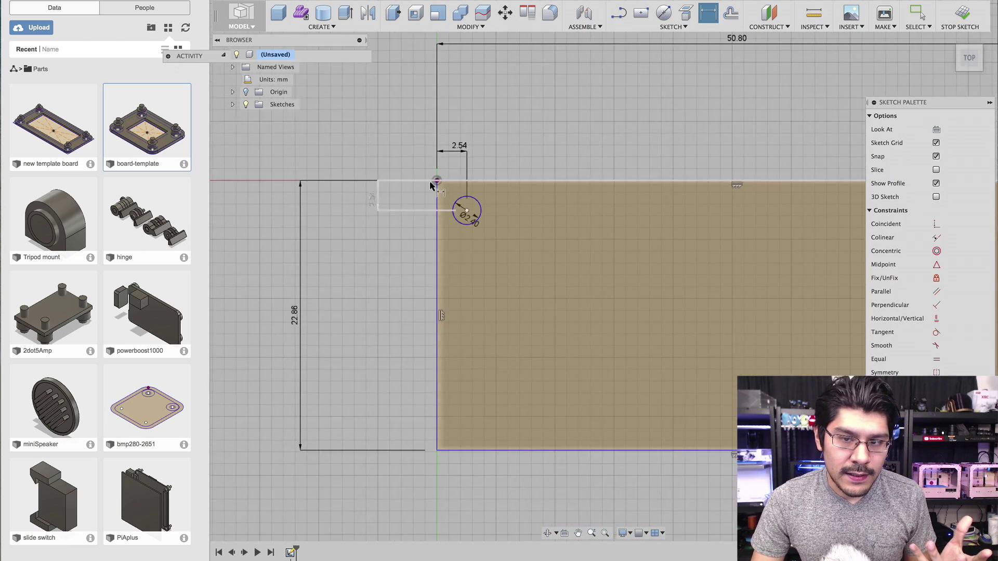
{"action": "scroll", "coordinate": [431, 181], "scroll_direction": "up", "scroll_amount": 2}
{"action": "scroll", "coordinate": [431, 182], "scroll_direction": "up", "scroll_amount": 1}
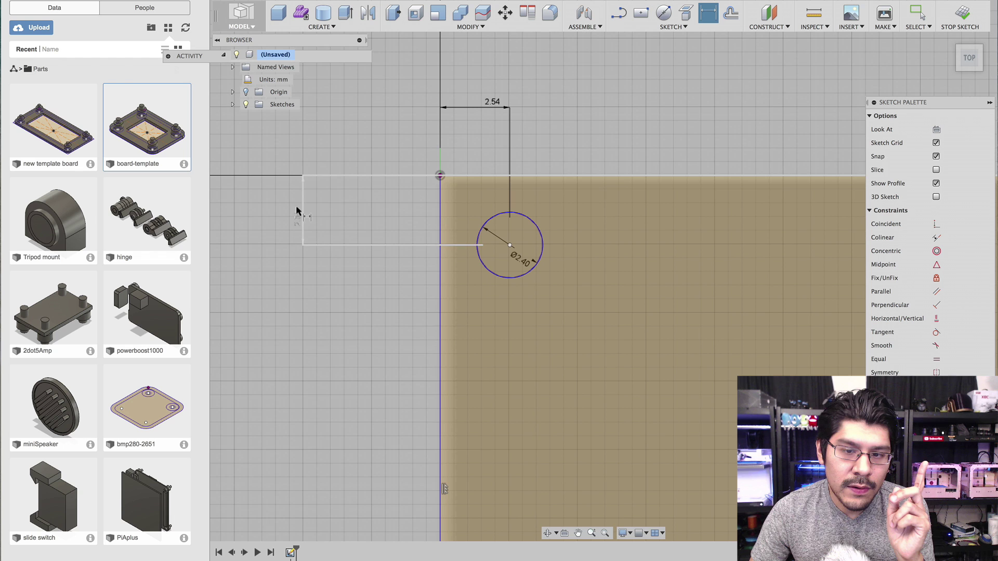
{"action": "left_click_drag", "start_coordinate": [297, 209], "coordinate": [372, 220]}
{"action": "key", "text": "Escape"}
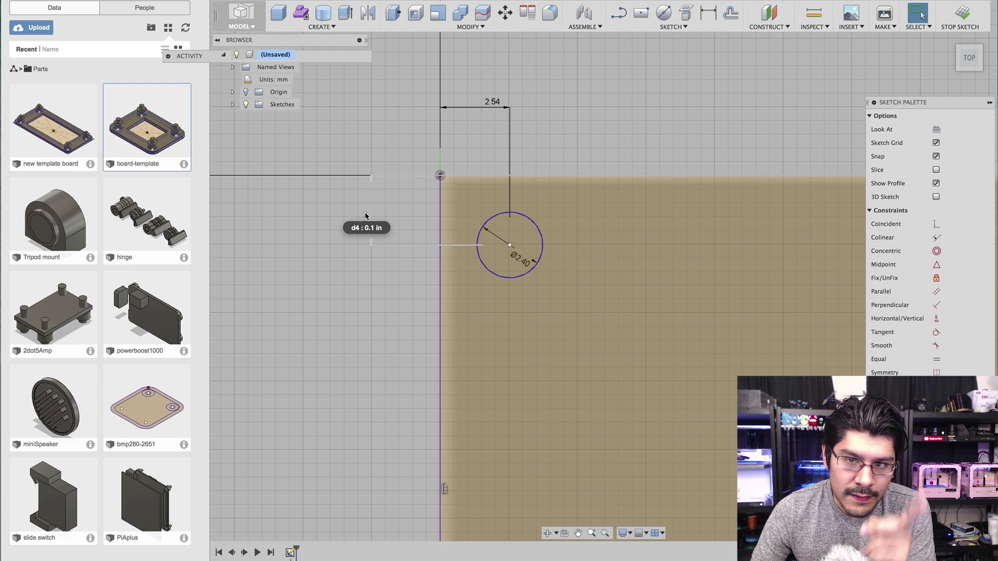
- Set the circle's vertical and horizontal offsets from the rectangle edges to 2.4 mm each
{"action": "double_click", "coordinate": [366, 215]}
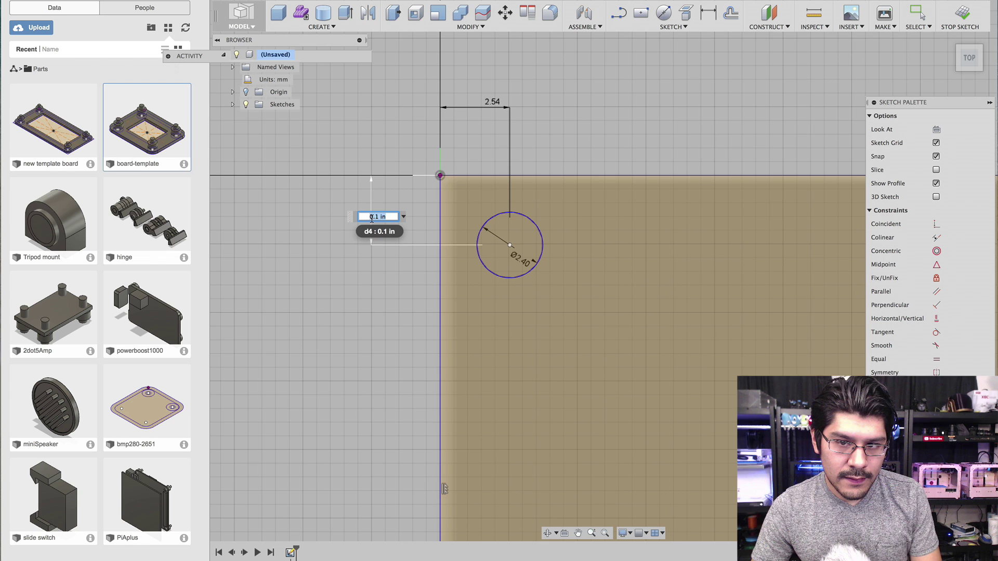
{"action": "type", "text": "2.4"}
{"action": "key", "text": "Return"}
{"action": "key", "text": "Escape"}
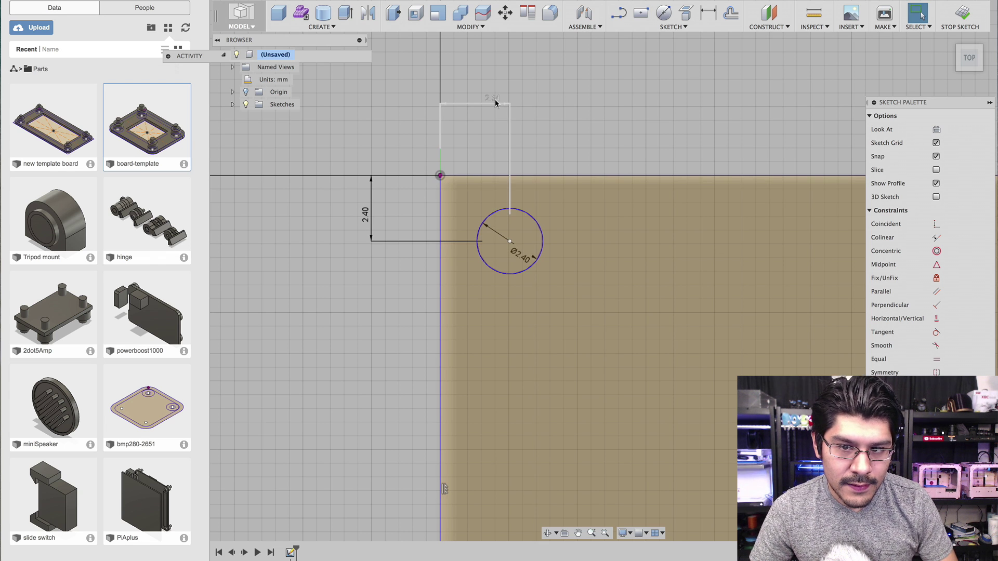
{"action": "type", "text": "2.4"}
{"action": "key", "text": "Return"}
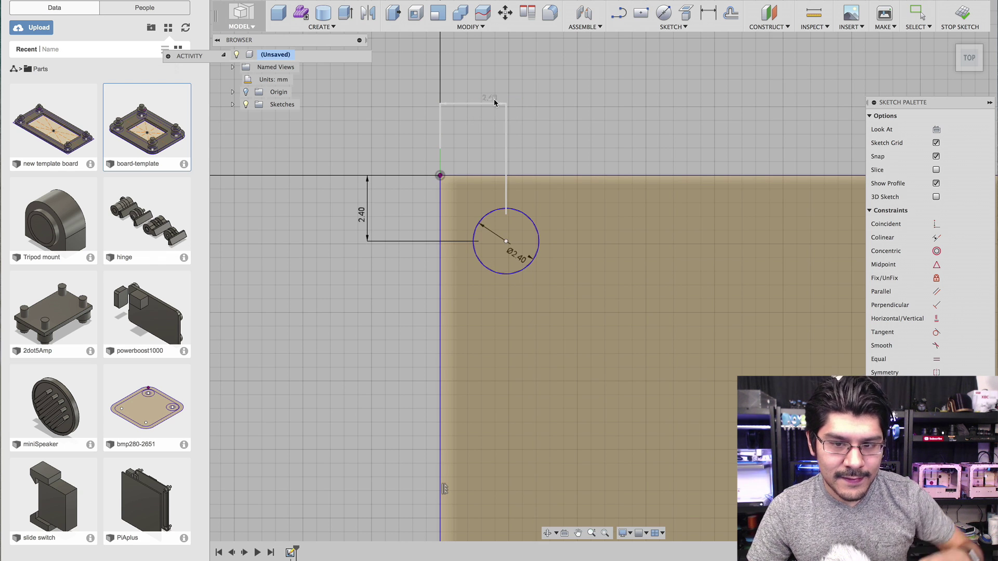
{"action": "key", "text": "Escape"}
{"action": "scroll", "coordinate": [367, 142], "scroll_direction": "down", "scroll_amount": 5}
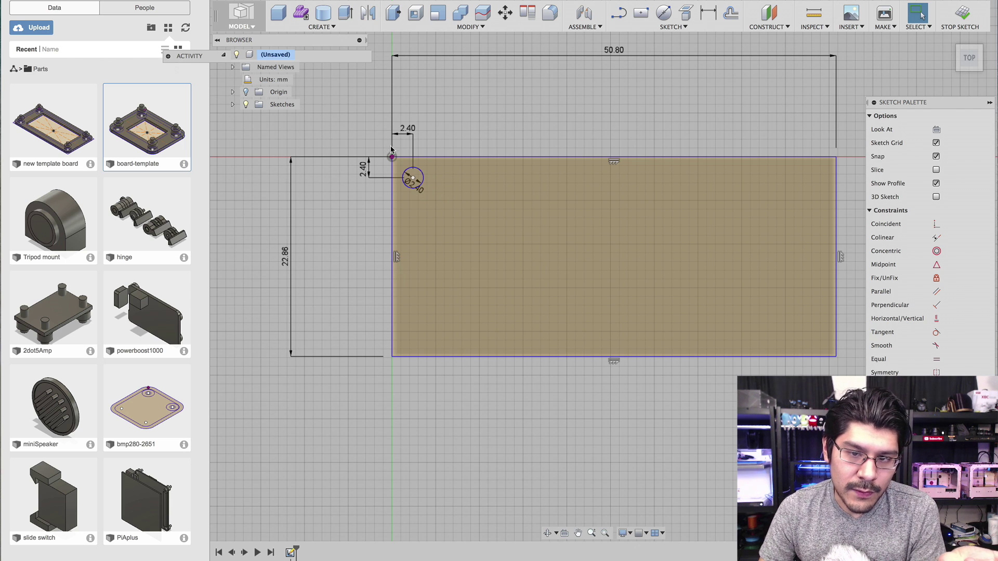
{"action": "scroll", "coordinate": [383, 156], "scroll_direction": "down", "scroll_amount": 2}
{"action": "scroll", "coordinate": [379, 161], "scroll_direction": "up", "scroll_amount": 4}
{"action": "scroll", "coordinate": [379, 161], "scroll_direction": "up", "scroll_amount": 2}
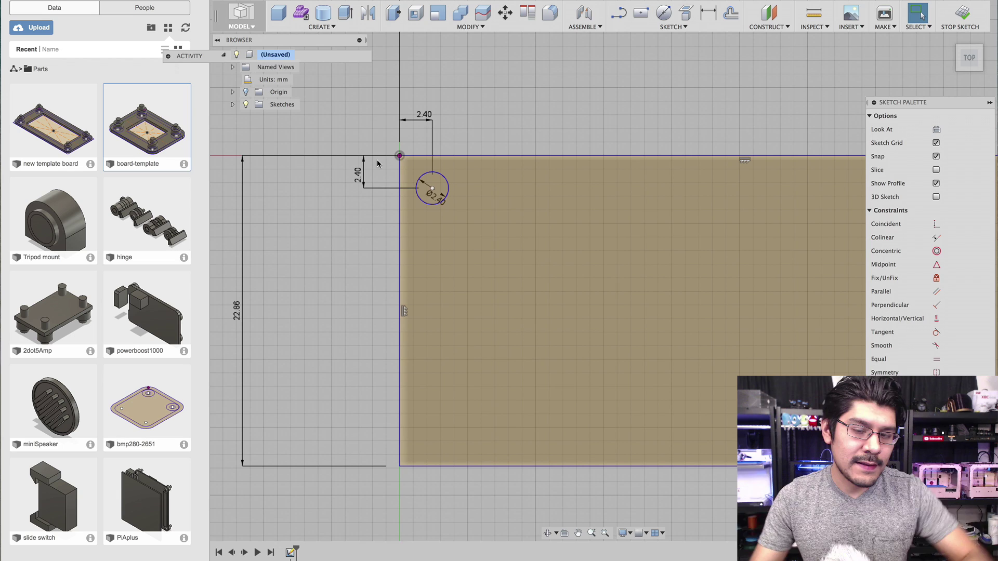
{"action": "scroll", "coordinate": [358, 157], "scroll_direction": "down", "scroll_amount": 3}
{"action": "scroll", "coordinate": [405, 165], "scroll_direction": "up", "scroll_amount": 1}
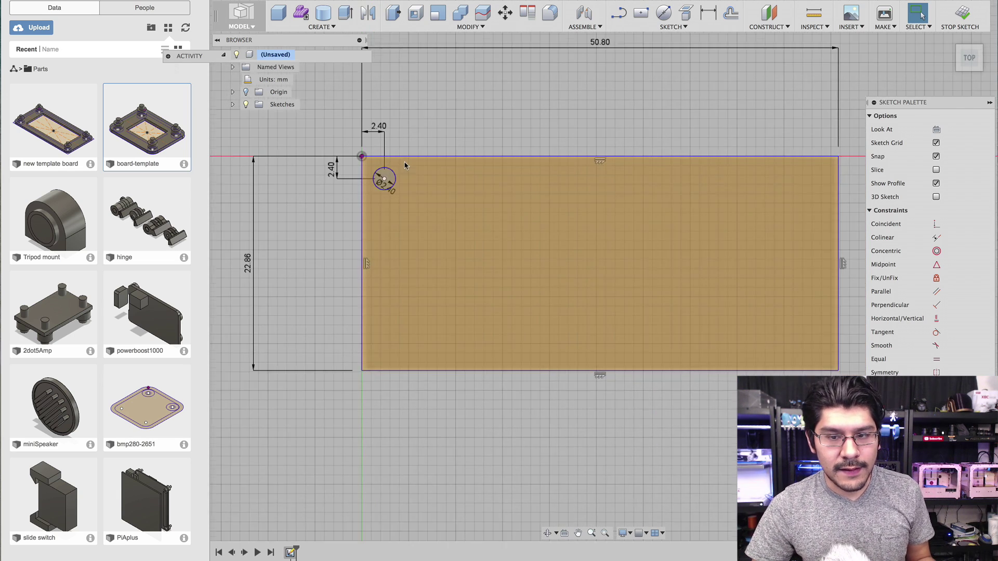
{"action": "scroll", "coordinate": [405, 165], "scroll_direction": "up", "scroll_amount": 3}
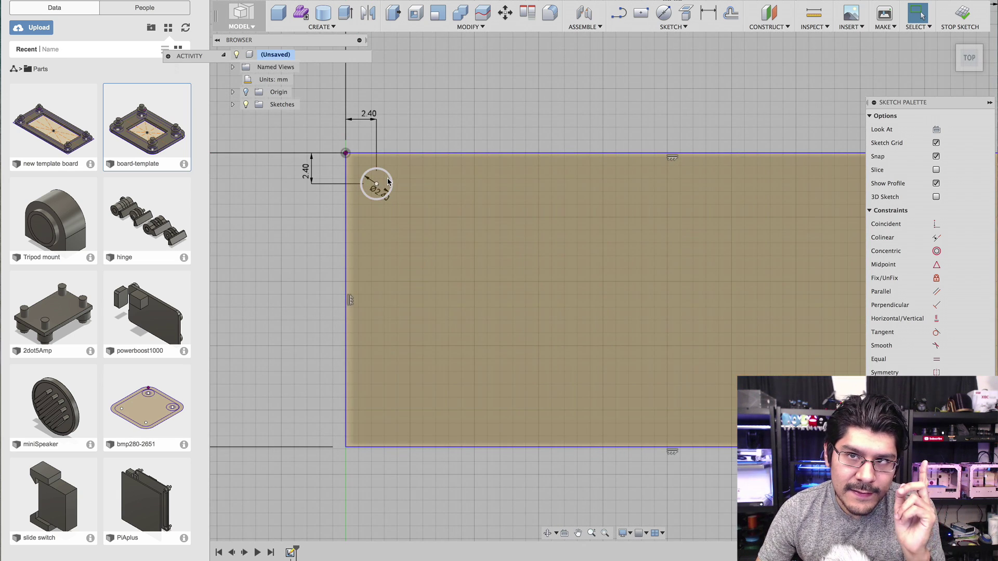
{"action": "scroll", "coordinate": [387, 180], "scroll_direction": "up", "scroll_amount": 2}
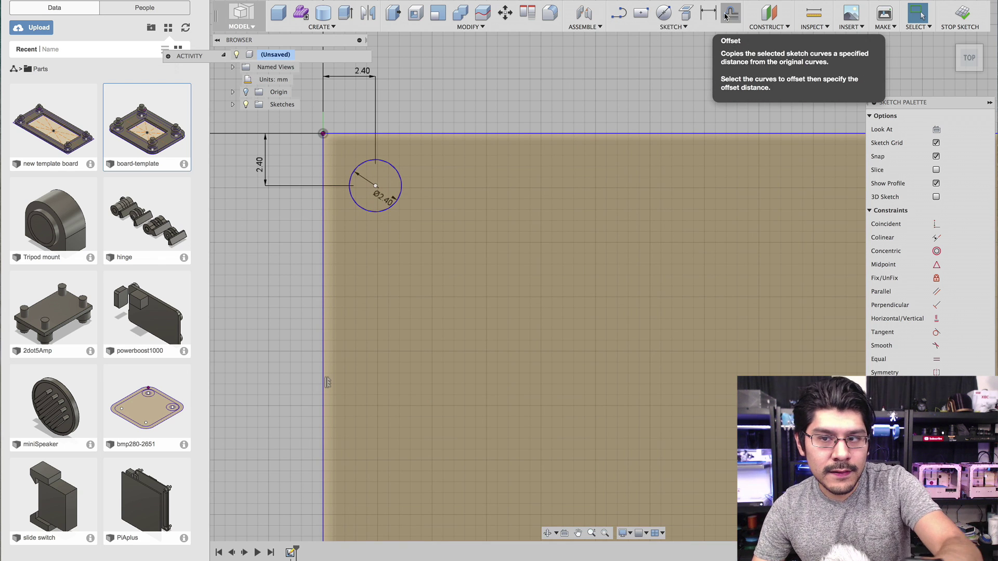
{"action": "left_click", "coordinate": [685, 27]}
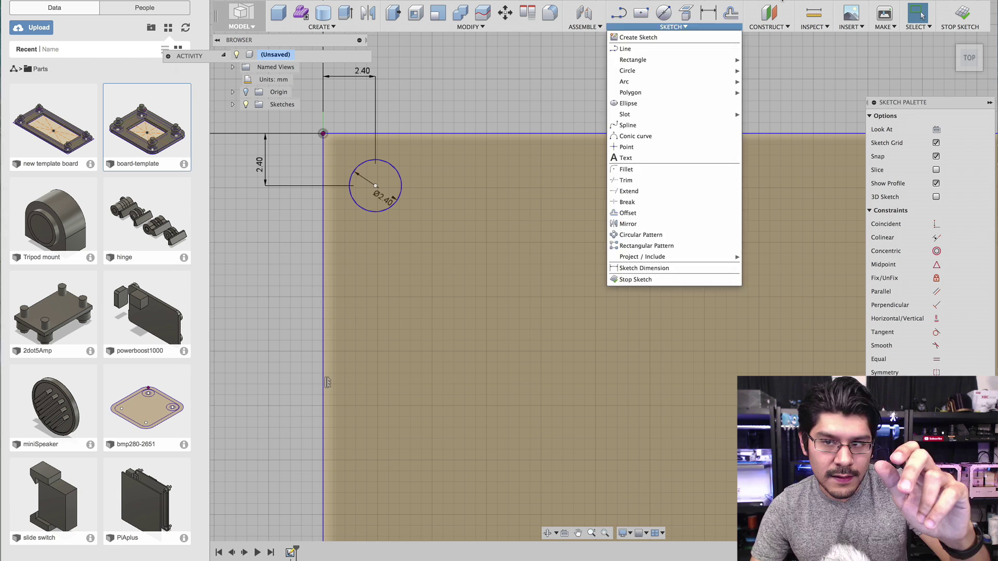
- Offset the mounting-hole circle outward by 1.2 mm to form a concentric ring around it
{"action": "scroll", "coordinate": [250, 306], "scroll_direction": "down", "scroll_amount": 2}
{"action": "scroll", "coordinate": [339, 164], "scroll_direction": "up", "scroll_amount": 3}
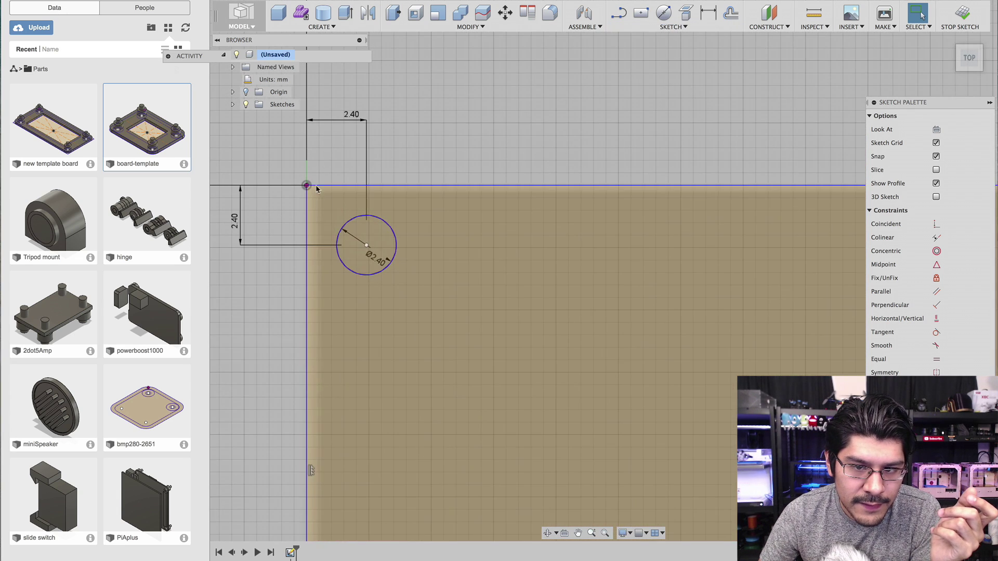
{"action": "left_click", "coordinate": [391, 227]}
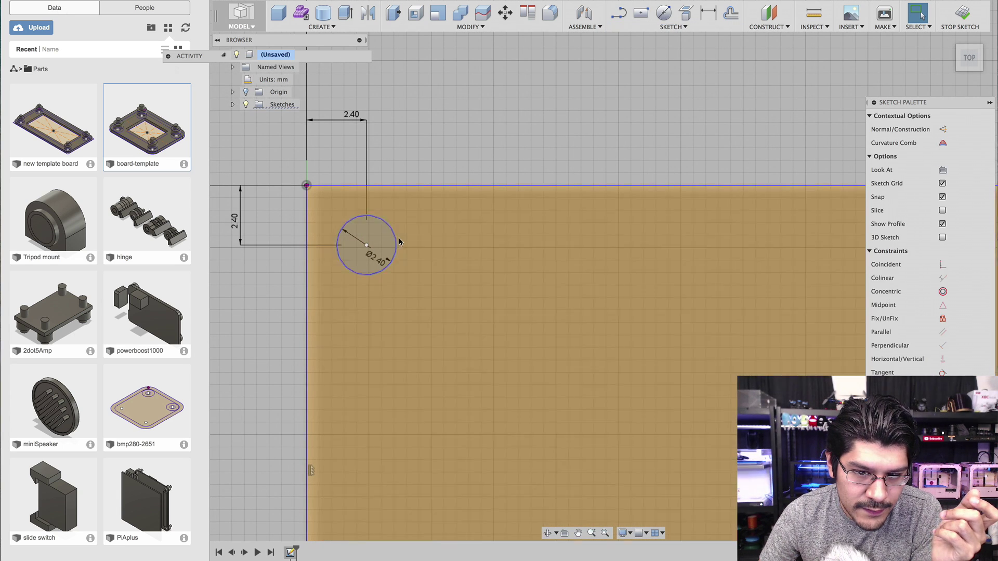
{"action": "key", "text": "o"}
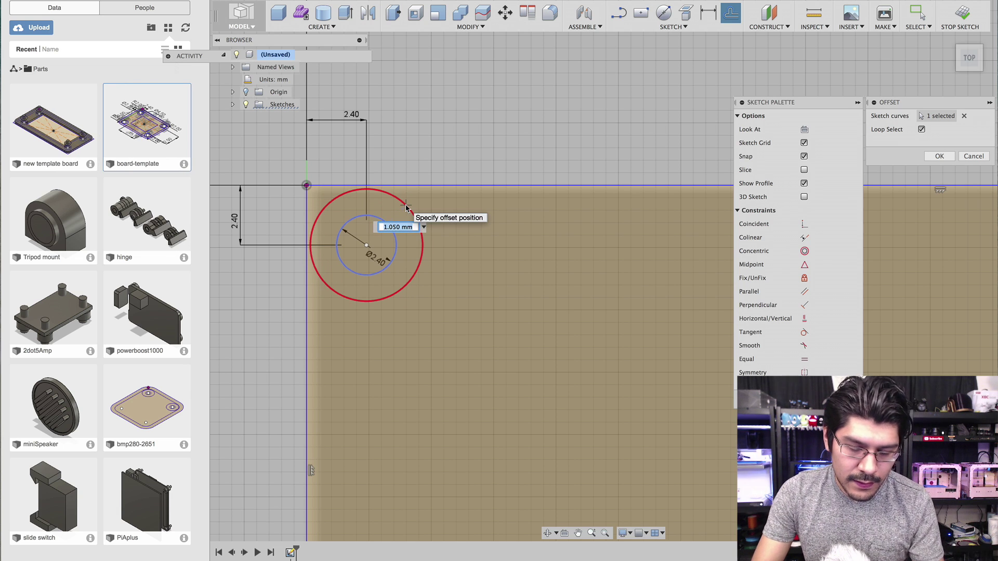
{"action": "type", "text": "1.2"}
{"action": "key", "text": "Return"}
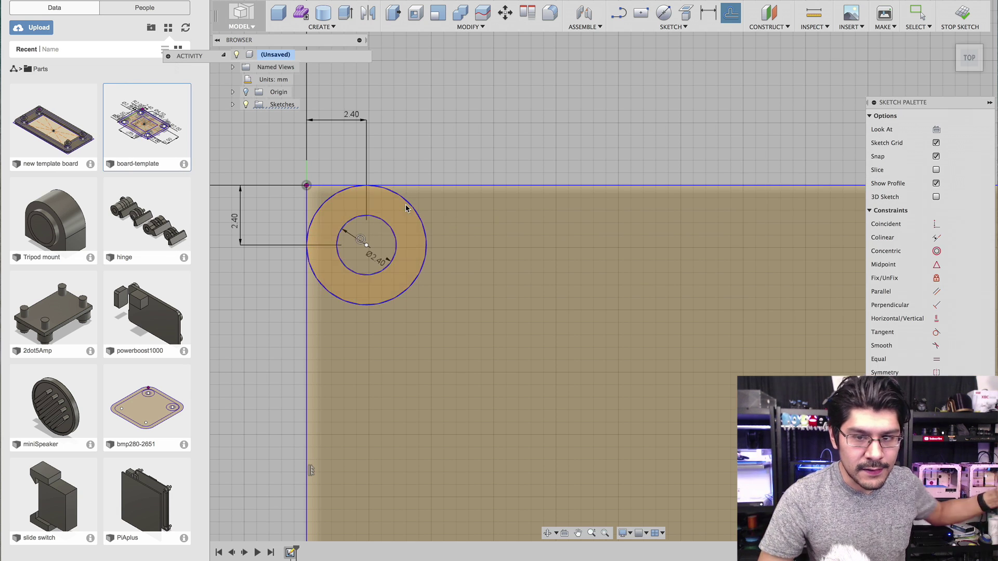
- Draw a vertical line between the midpoints of the rectangle's top and bottom edges and convert it to a construction line
{"action": "scroll", "coordinate": [385, 224], "scroll_direction": "down", "scroll_amount": 5}
{"action": "scroll", "coordinate": [380, 227], "scroll_direction": "down", "scroll_amount": 6}
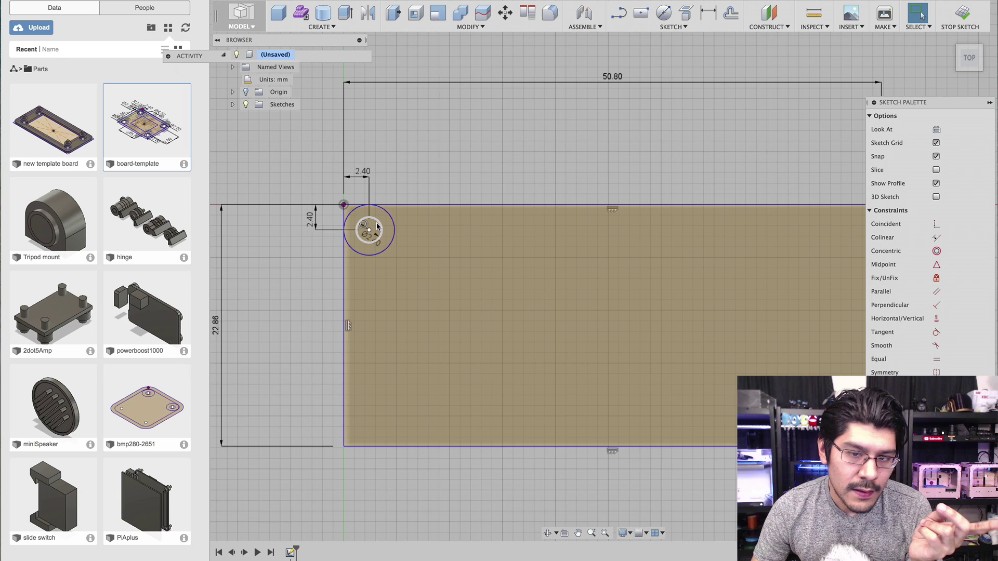
{"action": "scroll", "coordinate": [425, 251], "scroll_direction": "up", "scroll_amount": 2}
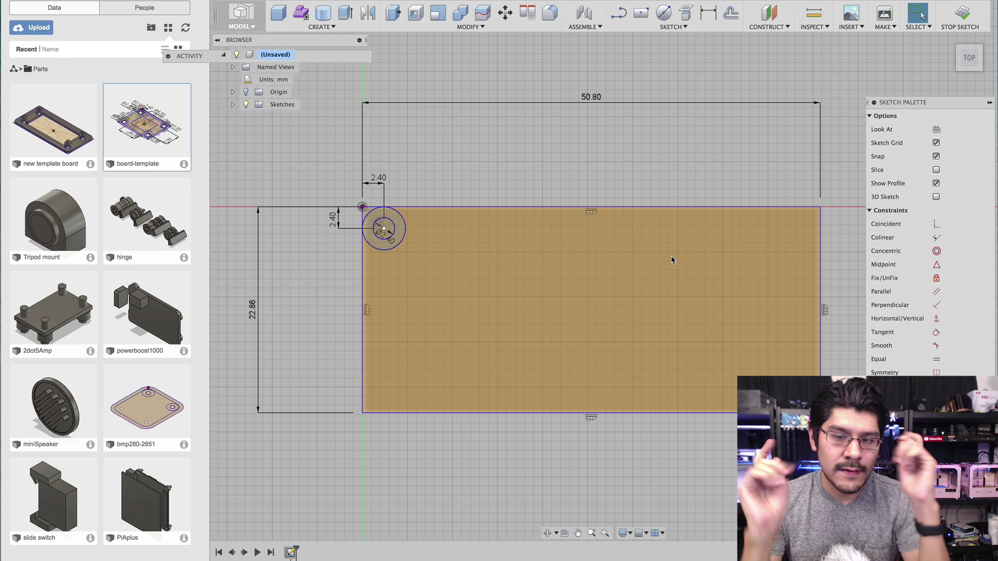
{"action": "left_click", "coordinate": [620, 16]}
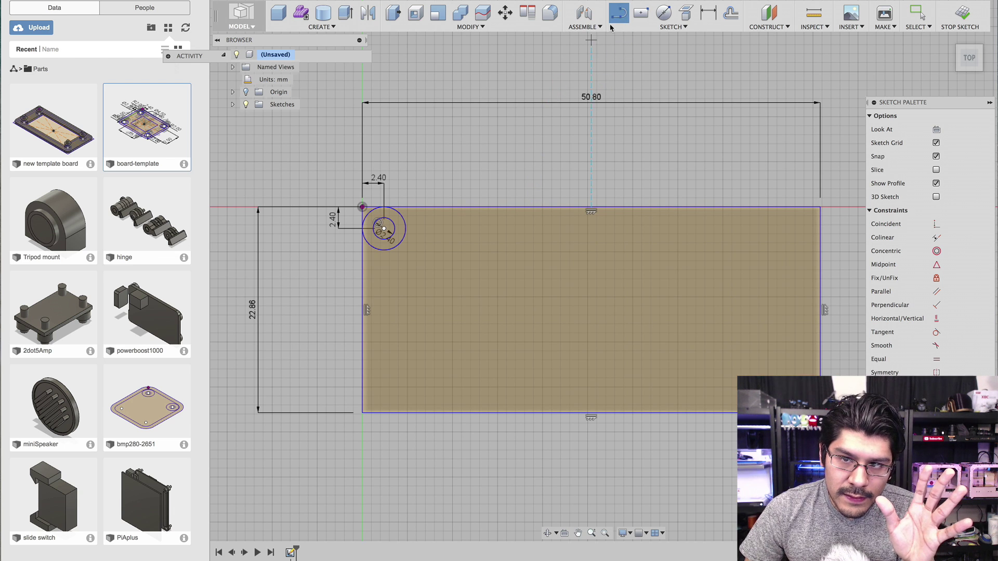
{"action": "scroll", "coordinate": [487, 207], "scroll_direction": "up", "scroll_amount": 1}
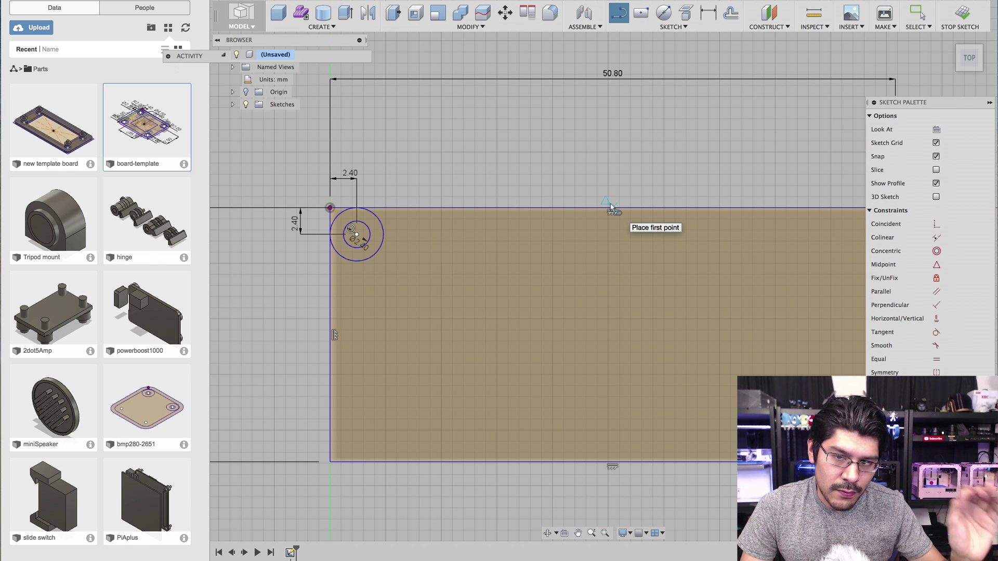
{"action": "left_click", "coordinate": [612, 208]}
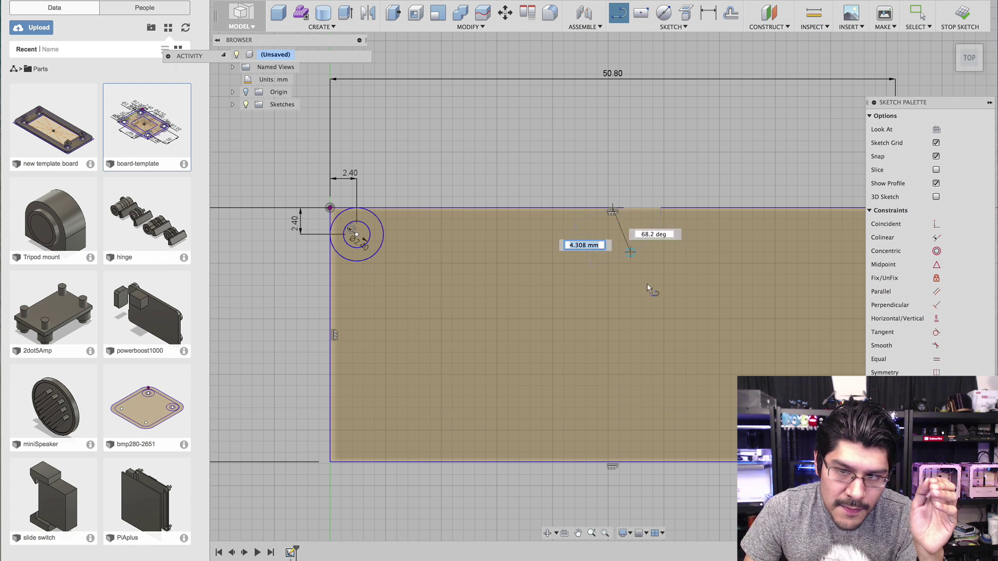
{"action": "left_click", "coordinate": [607, 459]}
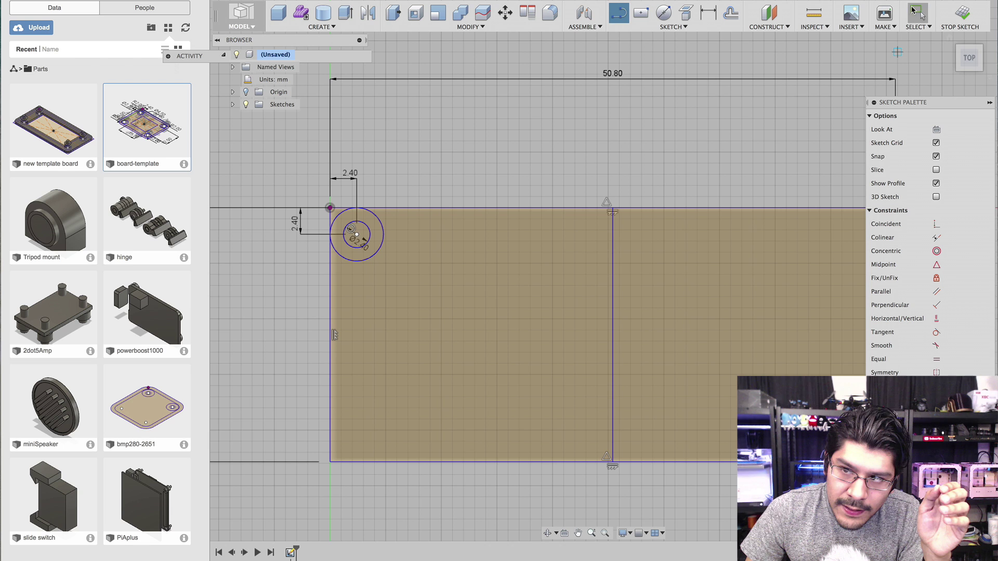
{"action": "left_click", "coordinate": [915, 12]}
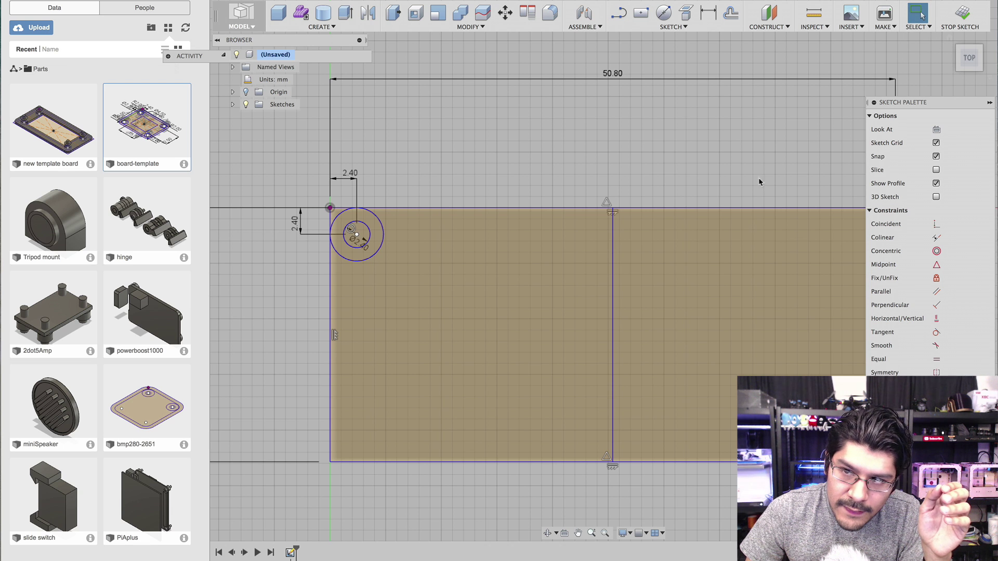
{"action": "left_click", "coordinate": [612, 350]}
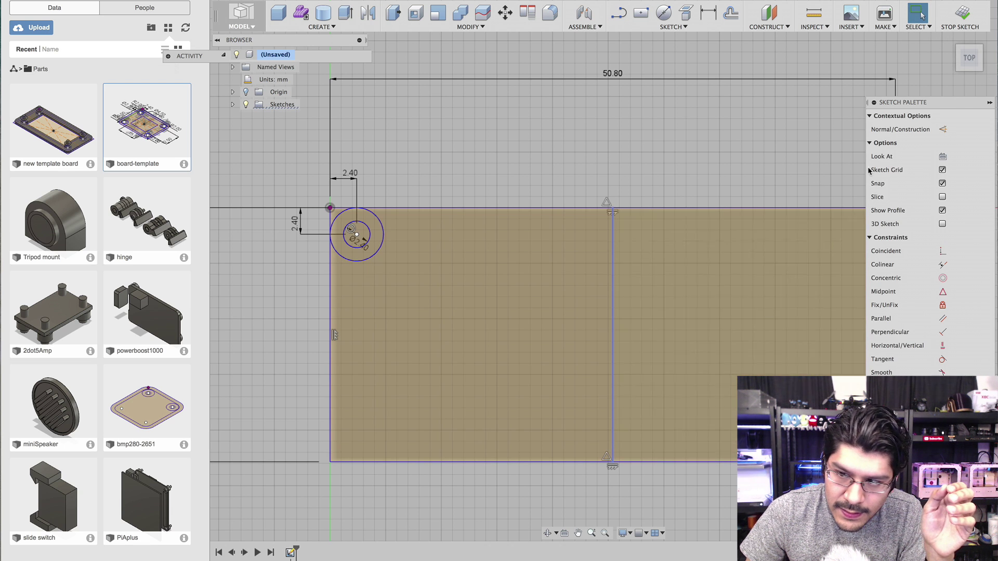
{"action": "left_click", "coordinate": [943, 131]}
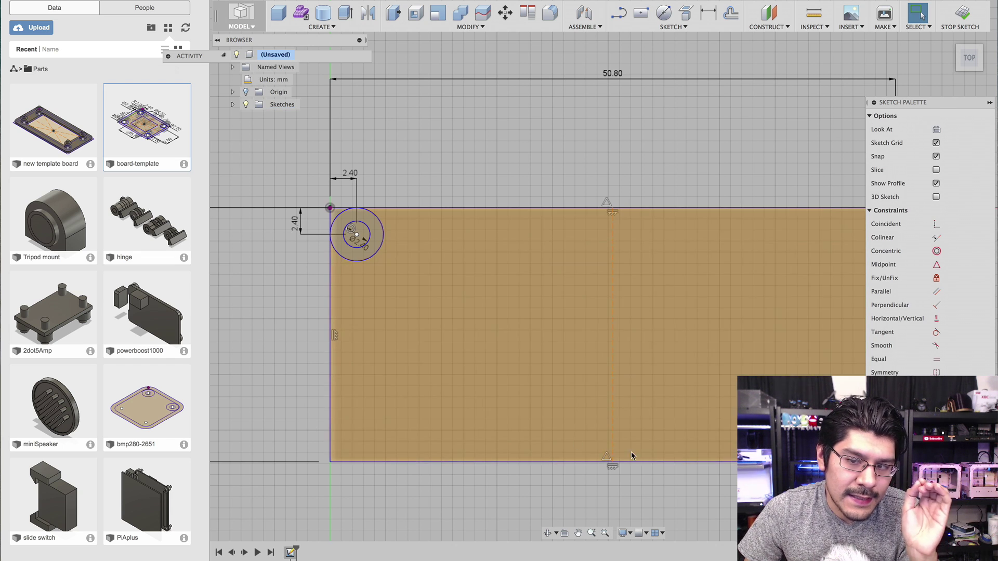
- Draw a horizontal construction line between the midpoints of the rectangle's left and right edges
{"action": "scroll", "coordinate": [559, 359], "scroll_direction": "down", "scroll_amount": 3}
{"action": "scroll", "coordinate": [629, 319], "scroll_direction": "up", "scroll_amount": 3}
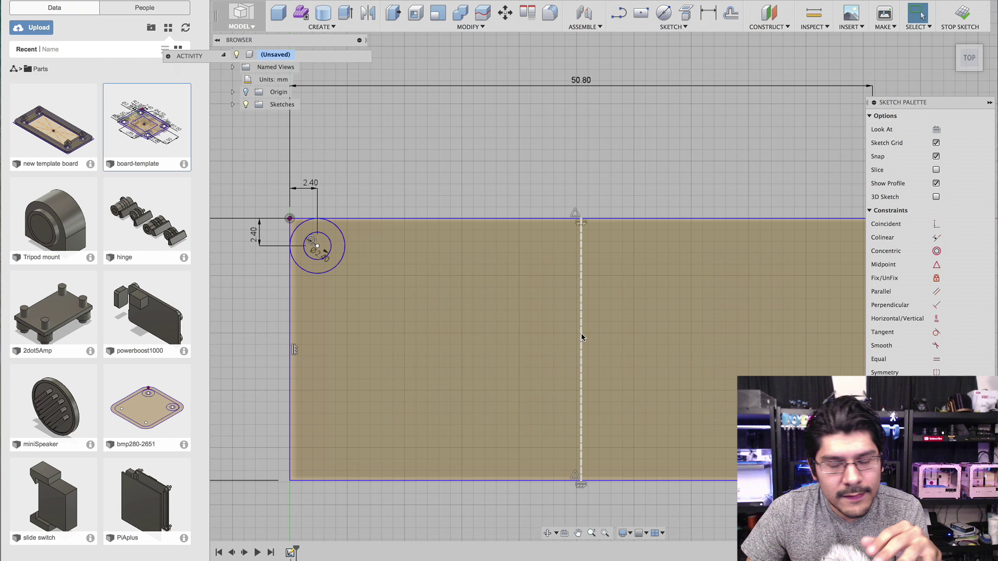
{"action": "scroll", "coordinate": [581, 337], "scroll_direction": "down", "scroll_amount": 1}
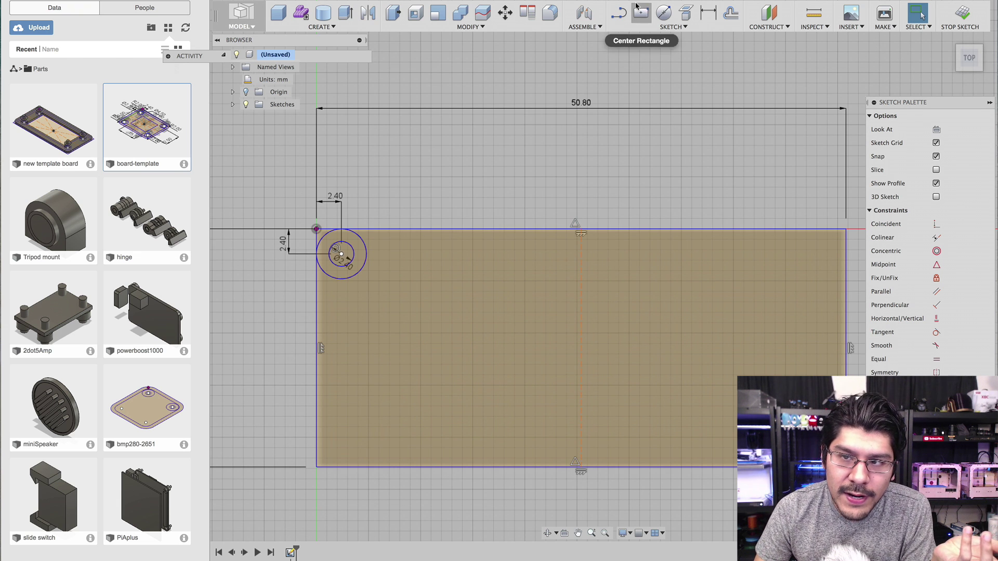
{"action": "scroll", "coordinate": [570, 123], "scroll_direction": "down", "scroll_amount": 1}
{"action": "scroll", "coordinate": [553, 270], "scroll_direction": "up", "scroll_amount": 1}
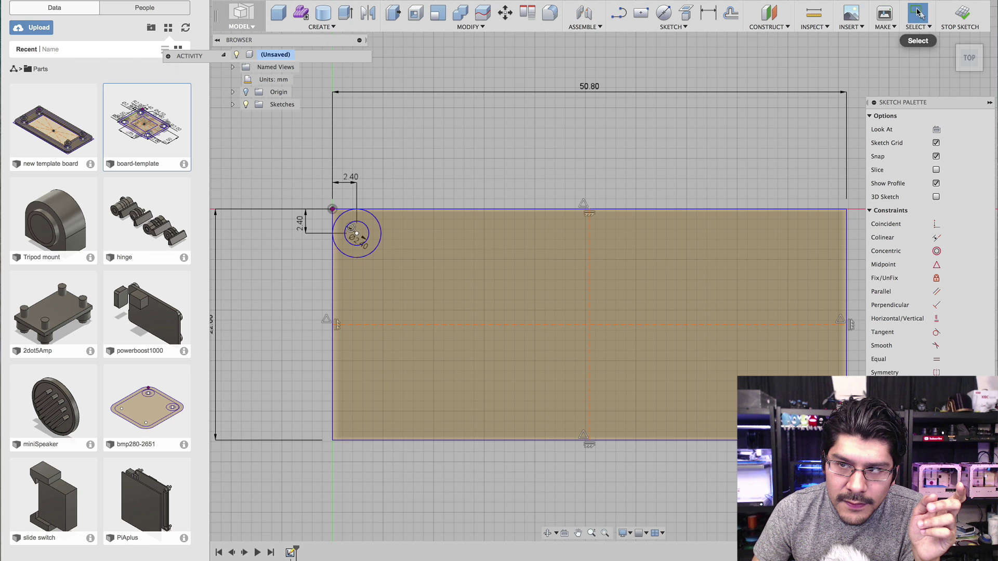
- Mirror the mounting-hole circle and its concentric ring across the vertical construction line
{"action": "scroll", "coordinate": [348, 222], "scroll_direction": "up", "scroll_amount": 1}
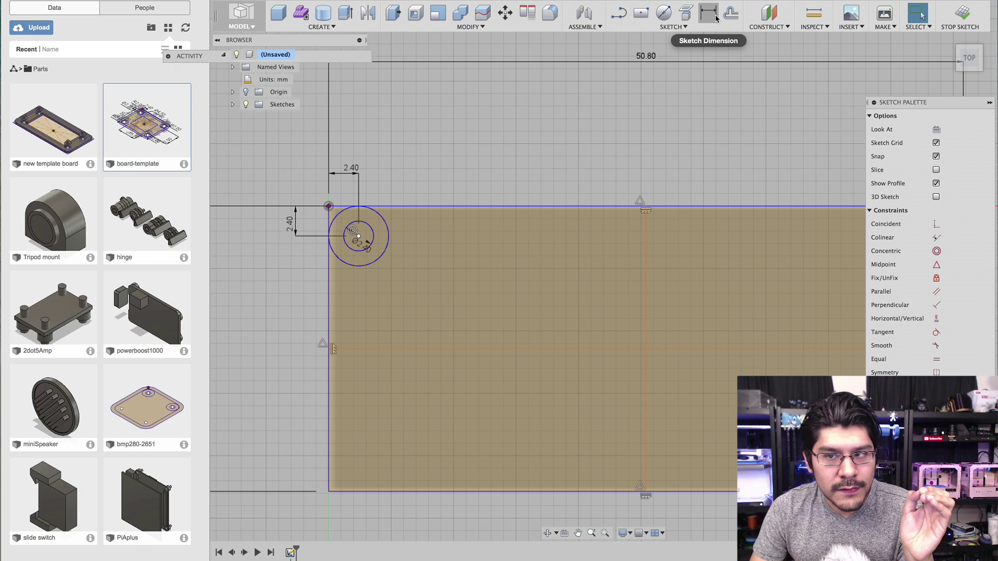
{"action": "left_click", "coordinate": [698, 27]}
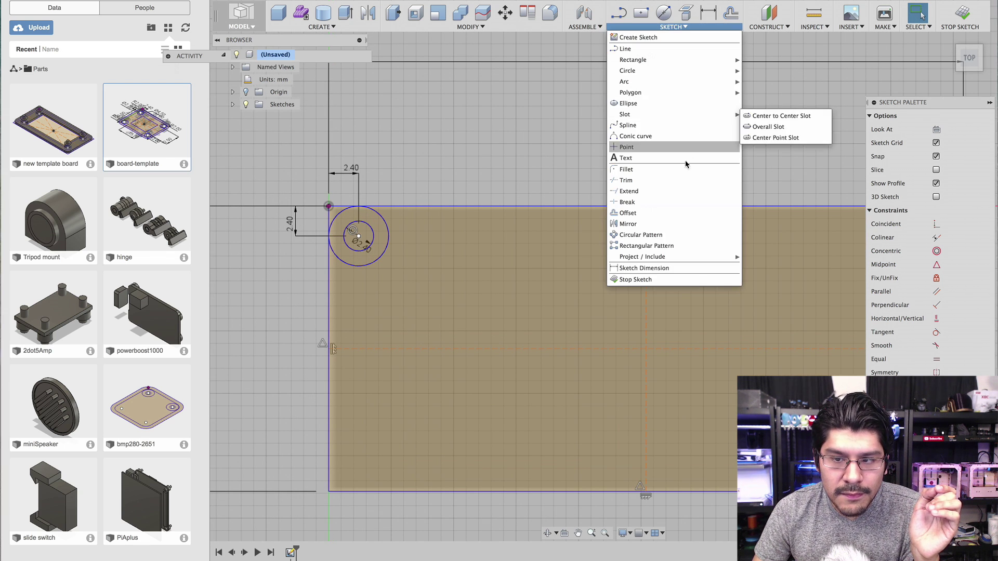
{"action": "left_click", "coordinate": [632, 208]}
{"action": "scroll", "coordinate": [340, 217], "scroll_direction": "up", "scroll_amount": 3}
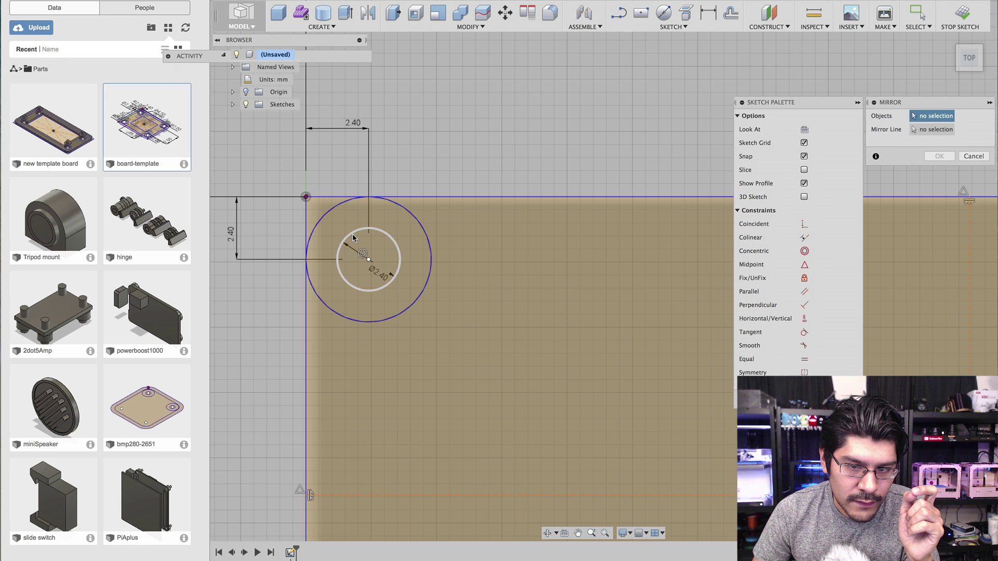
{"action": "left_click", "coordinate": [353, 238]}
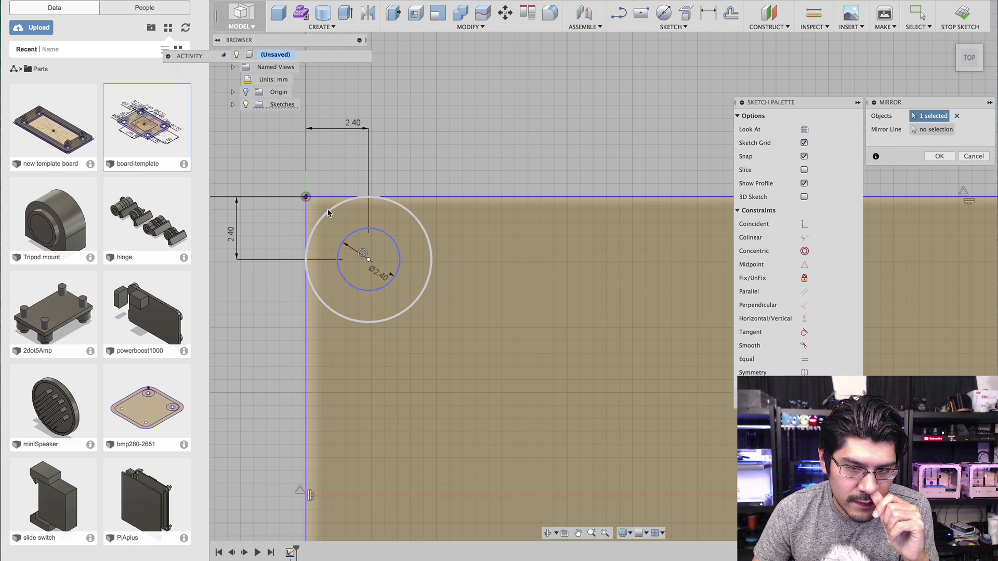
{"action": "left_click", "coordinate": [328, 213]}
{"action": "scroll", "coordinate": [308, 201], "scroll_direction": "down", "scroll_amount": 5}
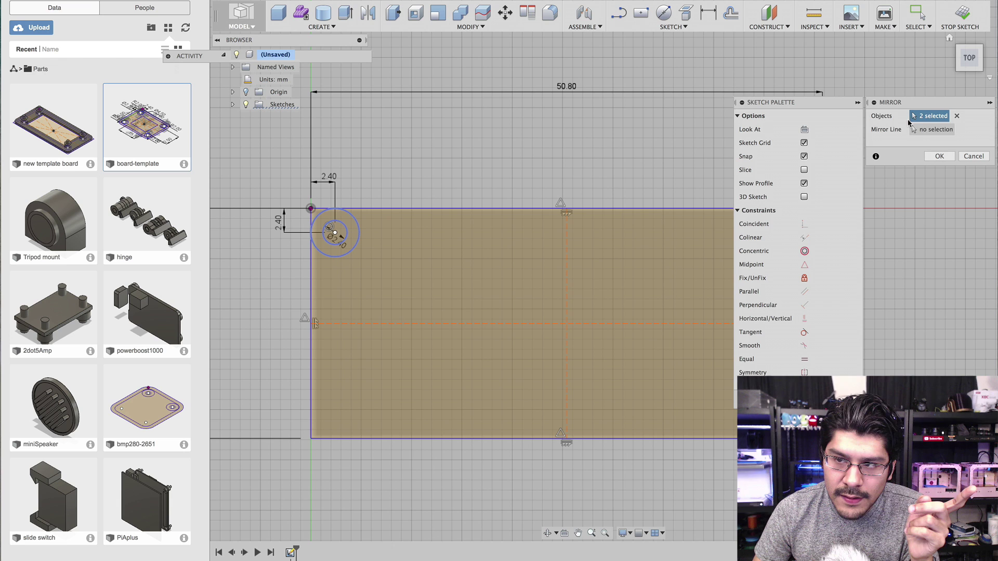
{"action": "left_click", "coordinate": [949, 133]}
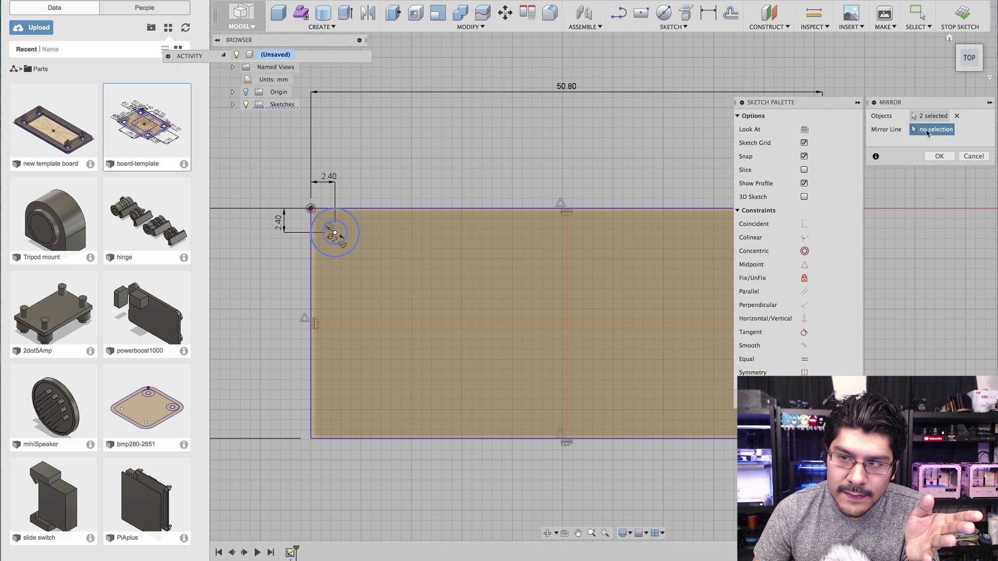
{"action": "scroll", "coordinate": [553, 310], "scroll_direction": "down", "scroll_amount": 2}
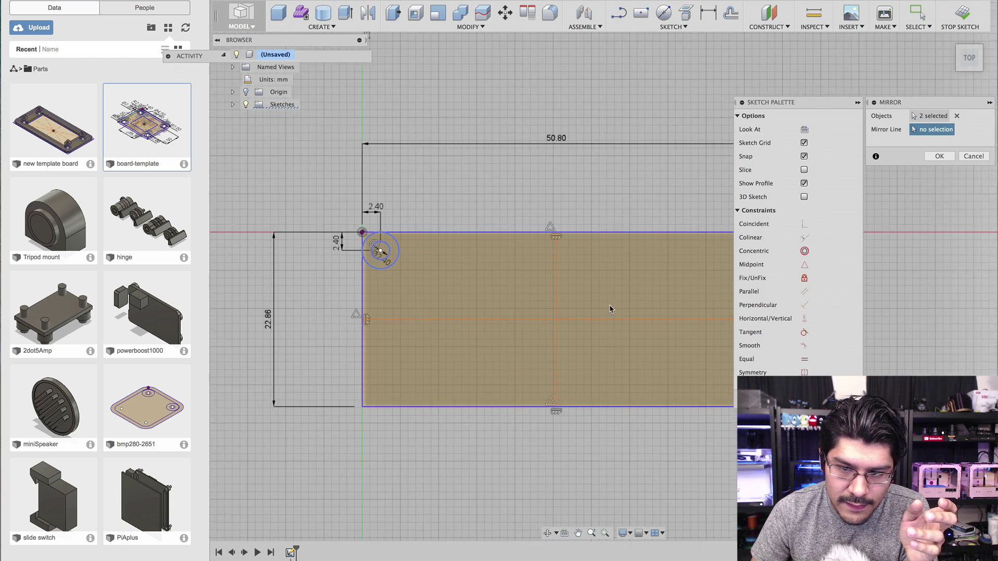
{"action": "scroll", "coordinate": [546, 290], "scroll_direction": "up", "scroll_amount": 3}
{"action": "left_click", "coordinate": [535, 290]}
{"action": "scroll", "coordinate": [440, 269], "scroll_direction": "down", "scroll_amount": 2}
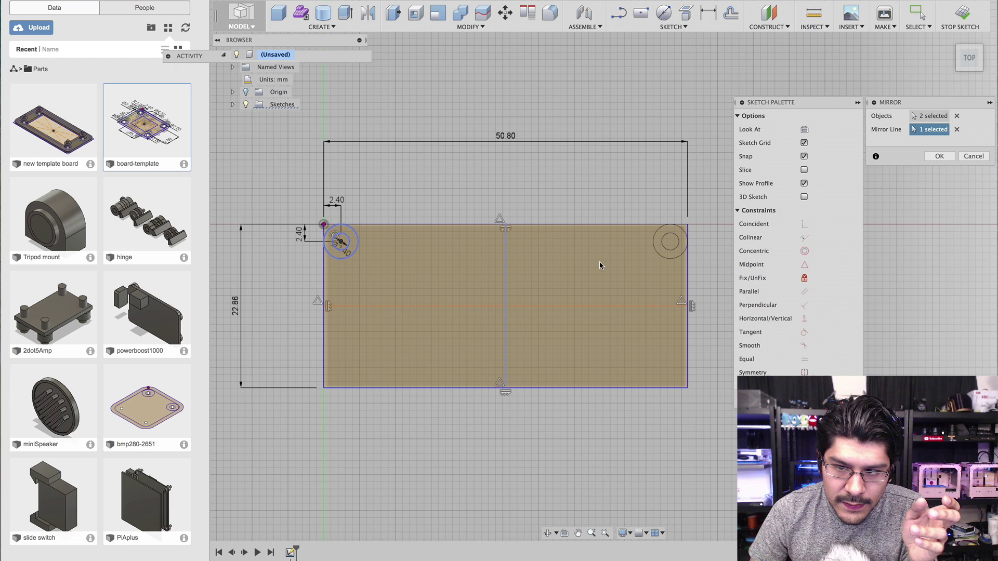
{"action": "left_click", "coordinate": [525, 305]}
{"action": "left_click", "coordinate": [504, 294]}
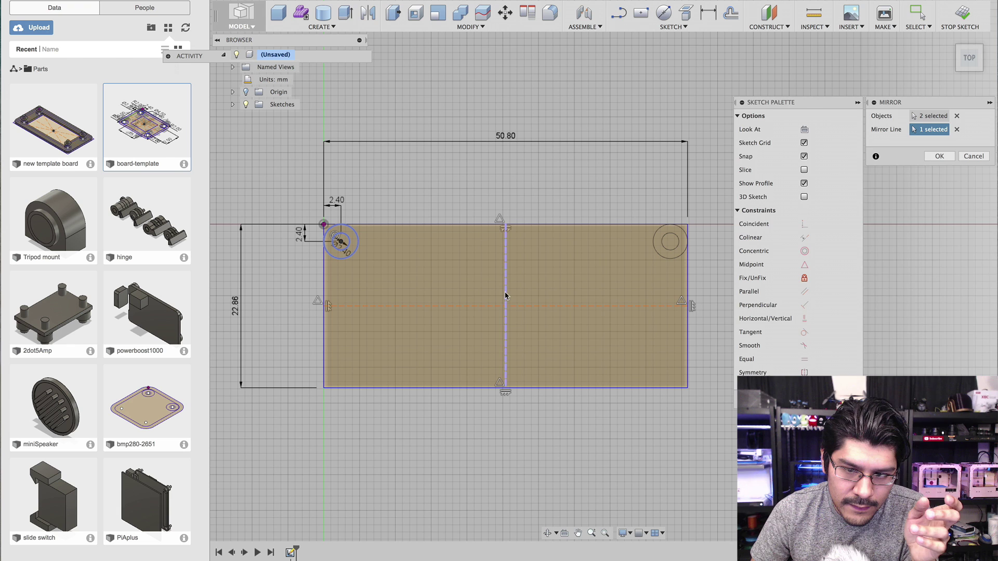
{"action": "left_click", "coordinate": [935, 157]}
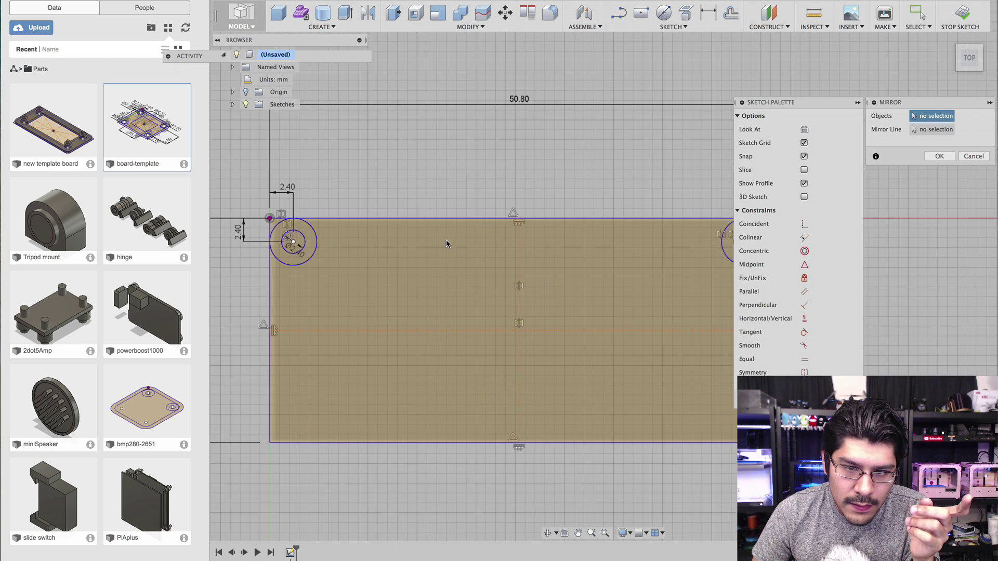
- Mirror the two upper mounting holes with their rings across the horizontal construction line
{"action": "scroll", "coordinate": [370, 241], "scroll_direction": "up", "scroll_amount": 3}
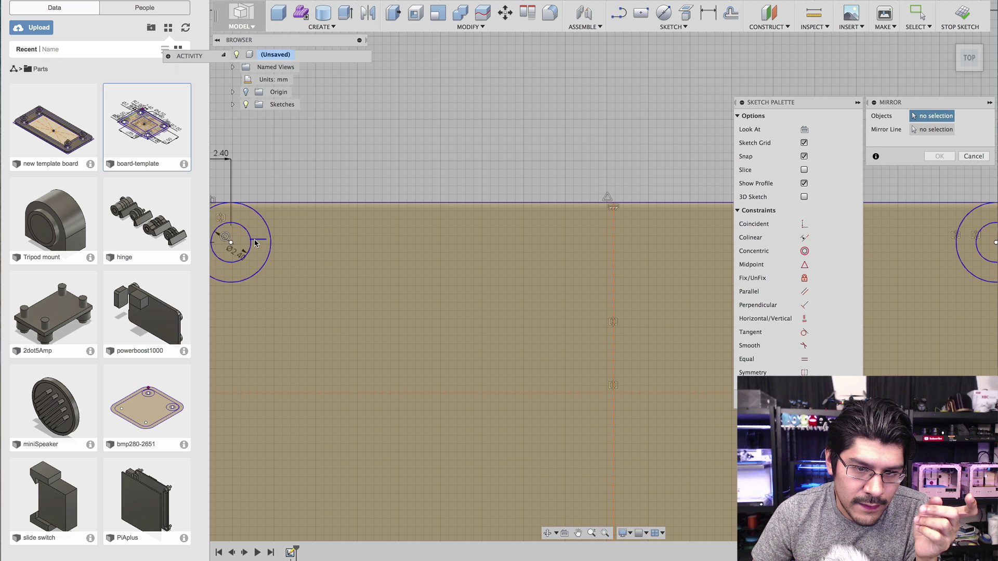
{"action": "scroll", "coordinate": [257, 242], "scroll_direction": "down", "scroll_amount": 3}
{"action": "left_click", "coordinate": [917, 130]}
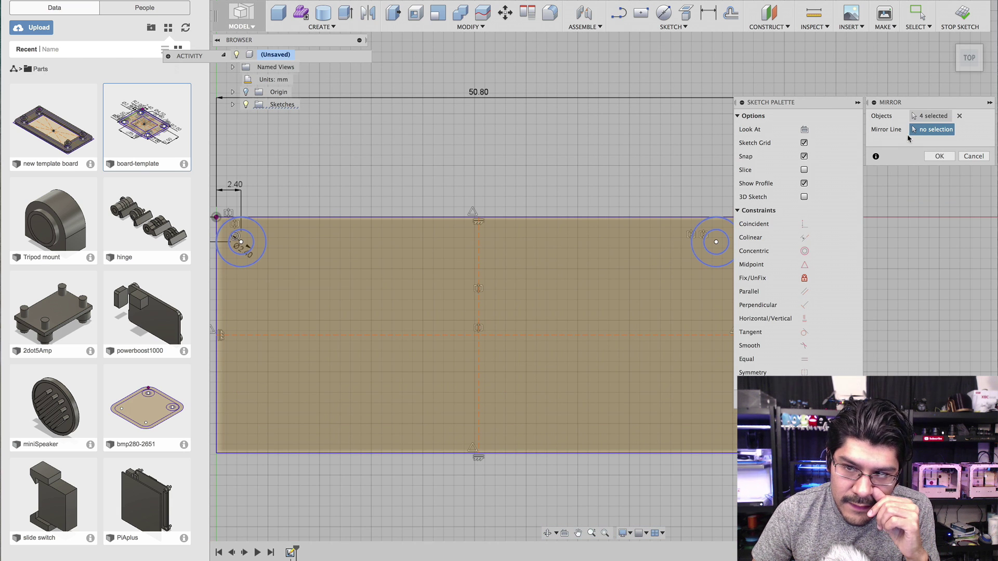
{"action": "left_click", "coordinate": [527, 335]}
{"action": "scroll", "coordinate": [529, 280], "scroll_direction": "down", "scroll_amount": 3}
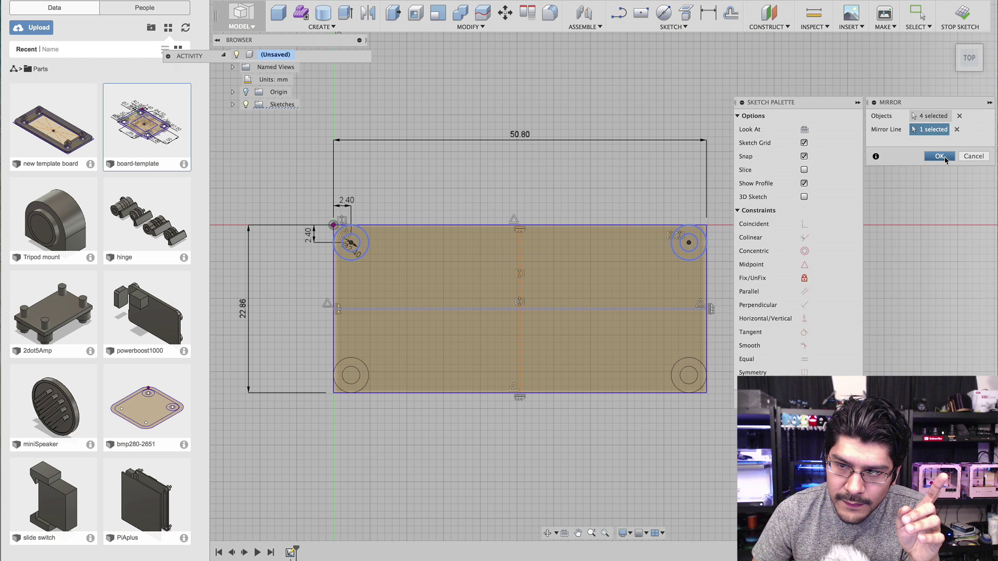
{"action": "left_click", "coordinate": [939, 157]}
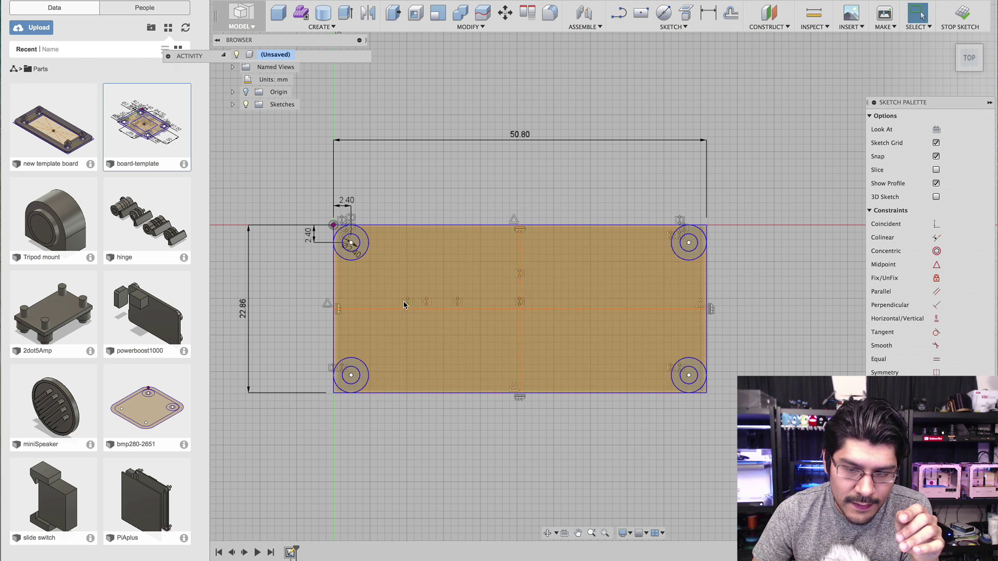
- Set the upper-left hole's horizontal and vertical offsets from the rectangle edges to 4 mm each
{"action": "scroll", "coordinate": [361, 423], "scroll_direction": "down", "scroll_amount": 1}
{"action": "scroll", "coordinate": [362, 312], "scroll_direction": "up", "scroll_amount": 2}
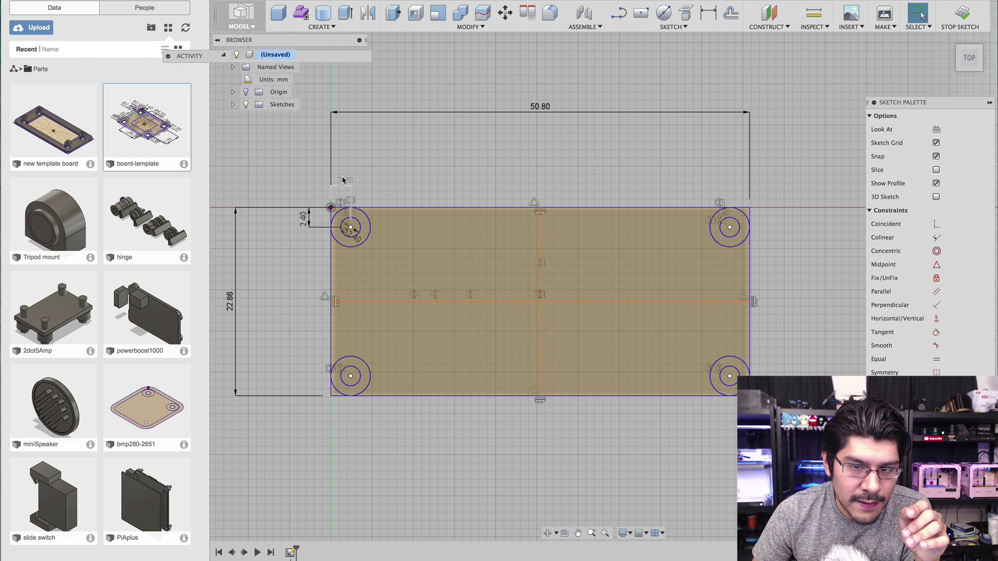
{"action": "left_click", "coordinate": [343, 181]}
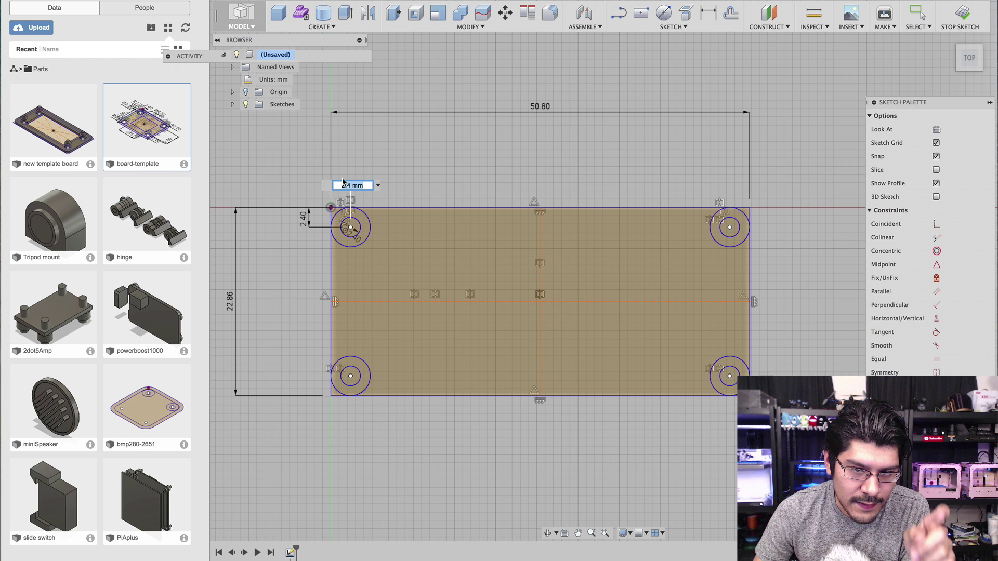
{"action": "type", "text": "4"}
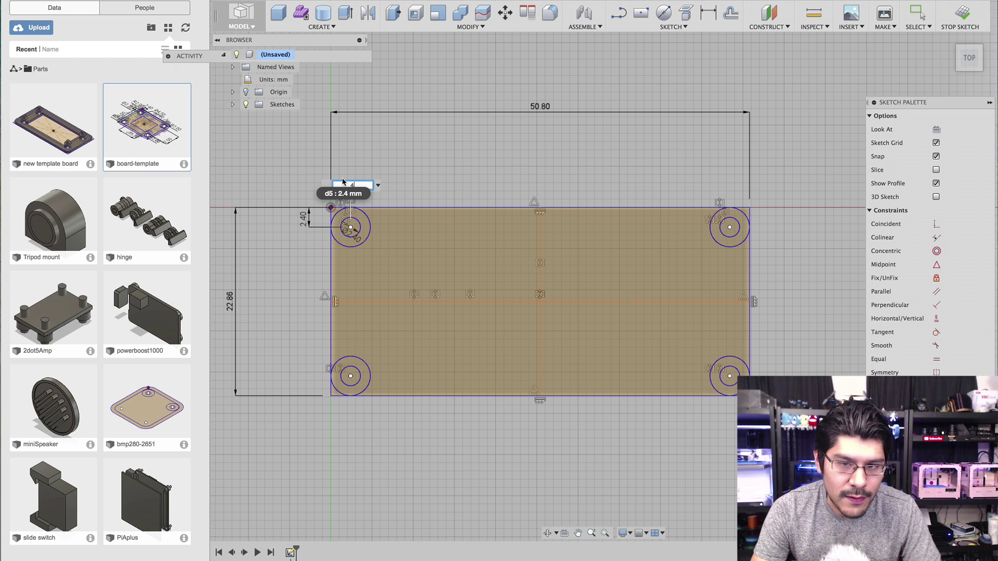
{"action": "key", "text": "Return"}
{"action": "double_click", "coordinate": [317, 216]}
{"action": "type", "text": "4"}
{"action": "key", "text": "Return"}
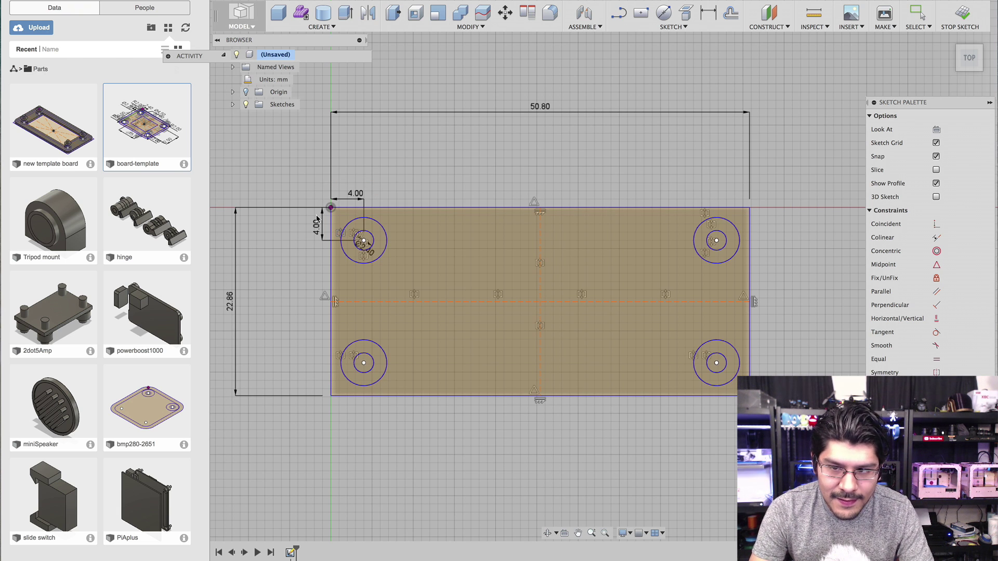
- Set the upper-left hole's horizontal and vertical edge offsets back to 2.4 mm each
{"action": "double_click", "coordinate": [362, 194]}
{"action": "type", "text": "2.4"}
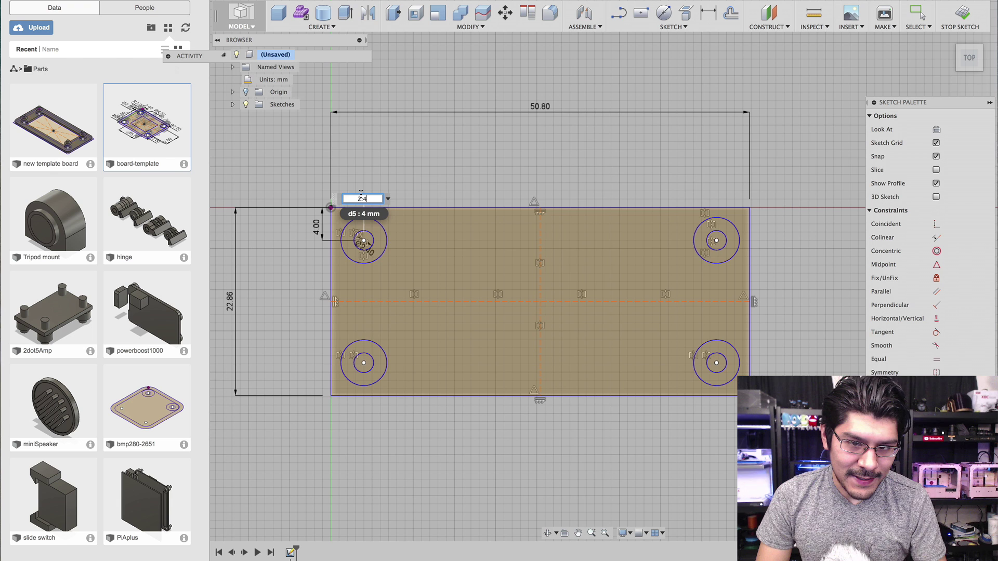
{"action": "key", "text": "Return"}
{"action": "double_click", "coordinate": [307, 228]}
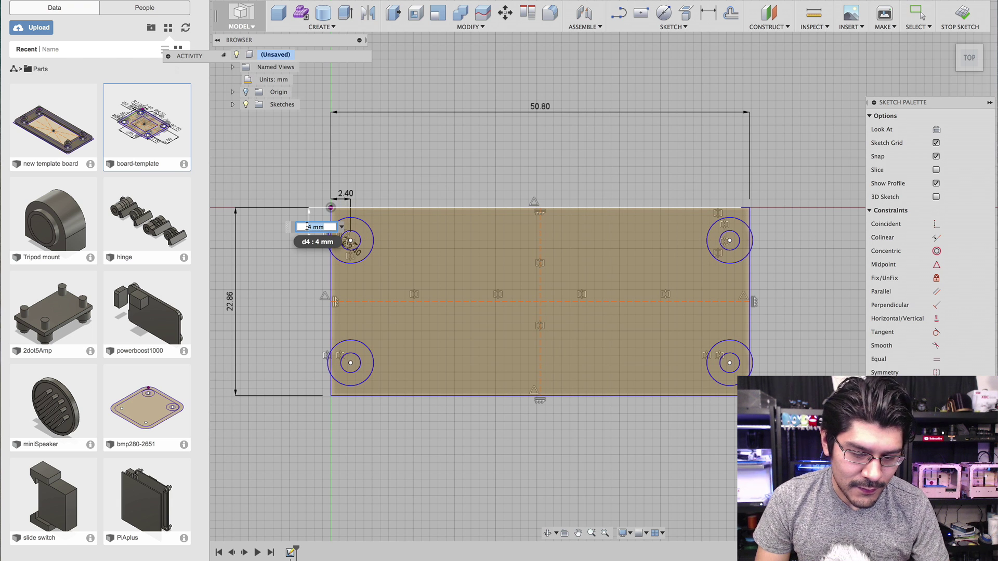
{"action": "type", "text": "2.4"}
{"action": "key", "text": "Return"}
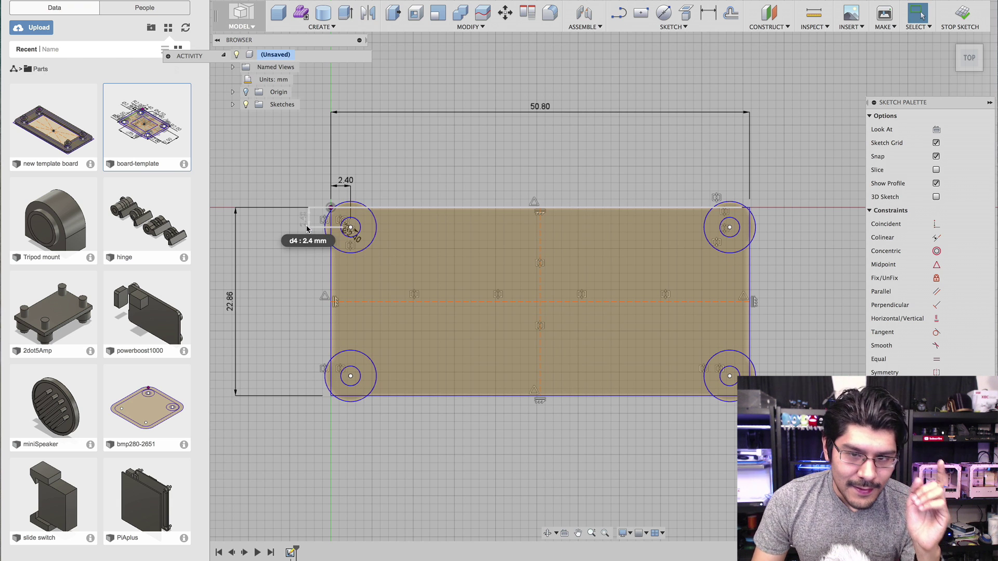
- Undo the test edits of the upper-left mounting hole's offset dimensions
{"action": "scroll", "coordinate": [322, 207], "scroll_direction": "up", "scroll_amount": 2}
{"action": "scroll", "coordinate": [323, 207], "scroll_direction": "up", "scroll_amount": 1}
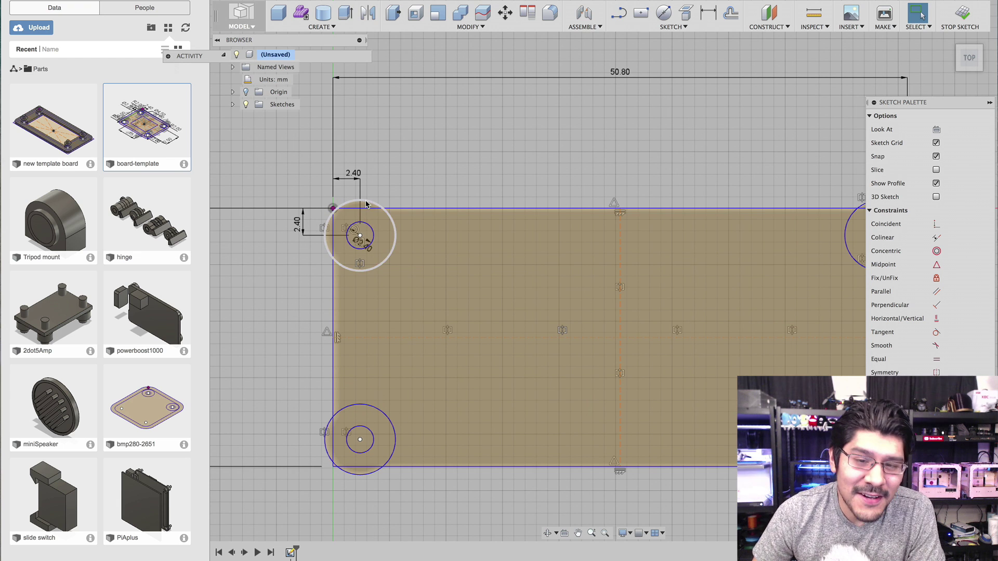
{"action": "key", "text": "super+z"}
{"action": "key", "text": "super+y"}
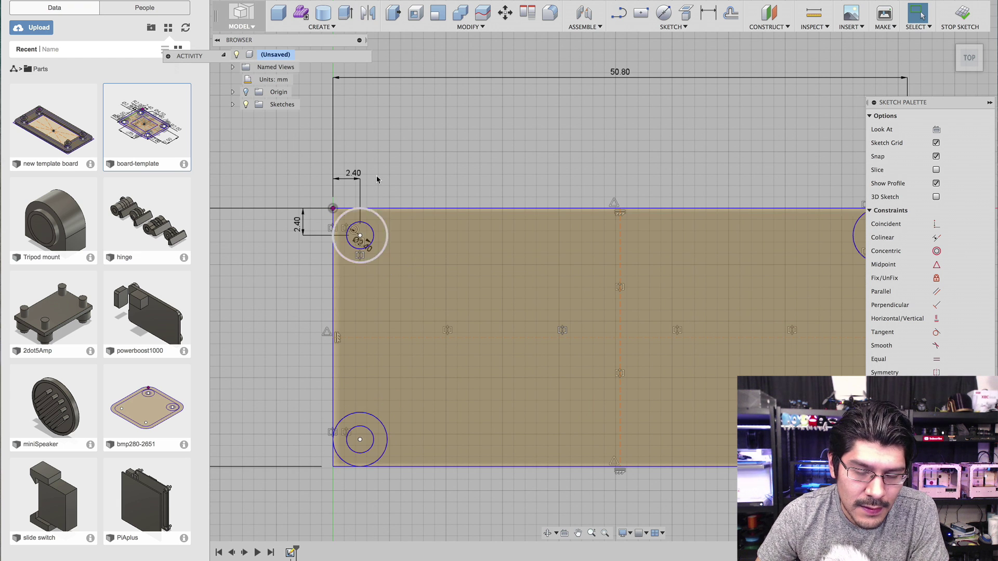
- Dimension the outer ring around the upper-left mounting hole with a 4.5 mm diameter
{"action": "scroll", "coordinate": [376, 186], "scroll_direction": "up", "scroll_amount": 1}
{"action": "scroll", "coordinate": [376, 186], "scroll_direction": "up", "scroll_amount": 1}
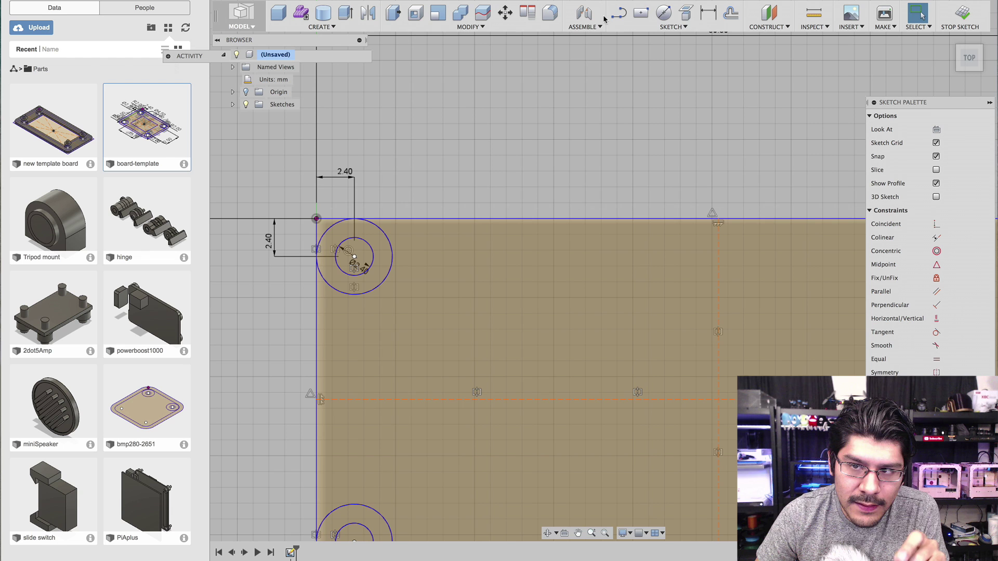
{"action": "left_click", "coordinate": [710, 14]}
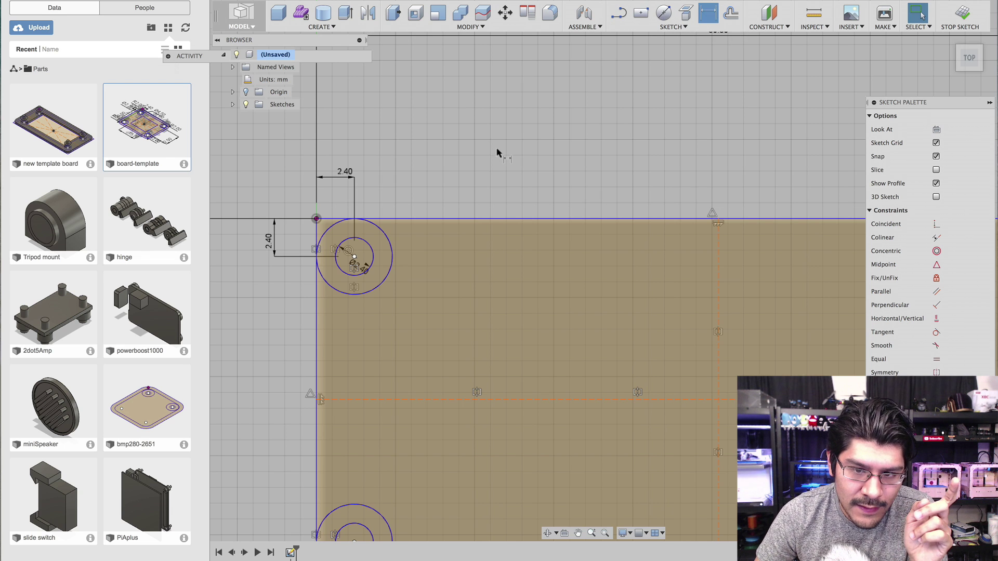
{"action": "left_click", "coordinate": [398, 257]}
{"action": "left_click", "coordinate": [458, 169]}
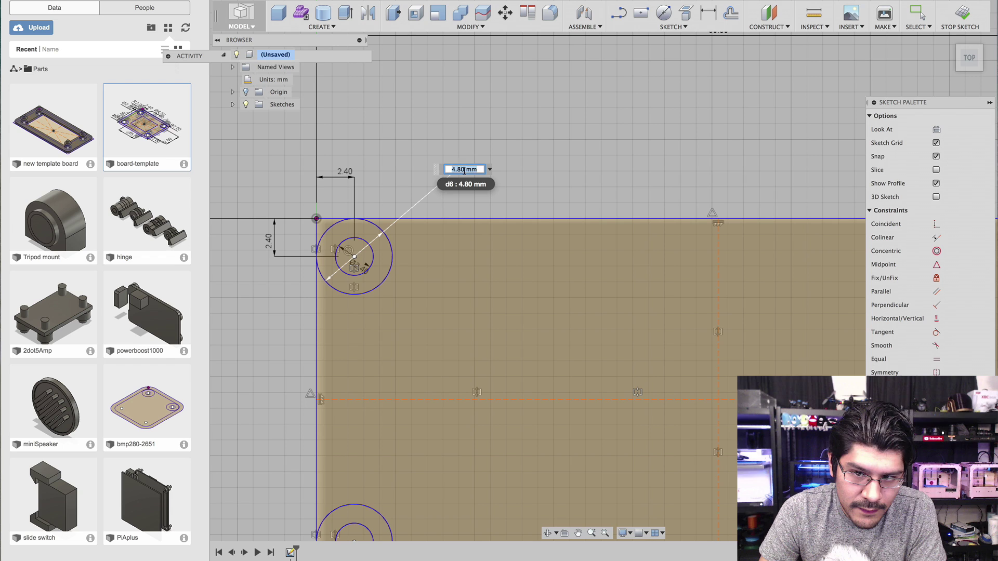
{"action": "key", "text": "Return"}
{"action": "key", "text": "d"}
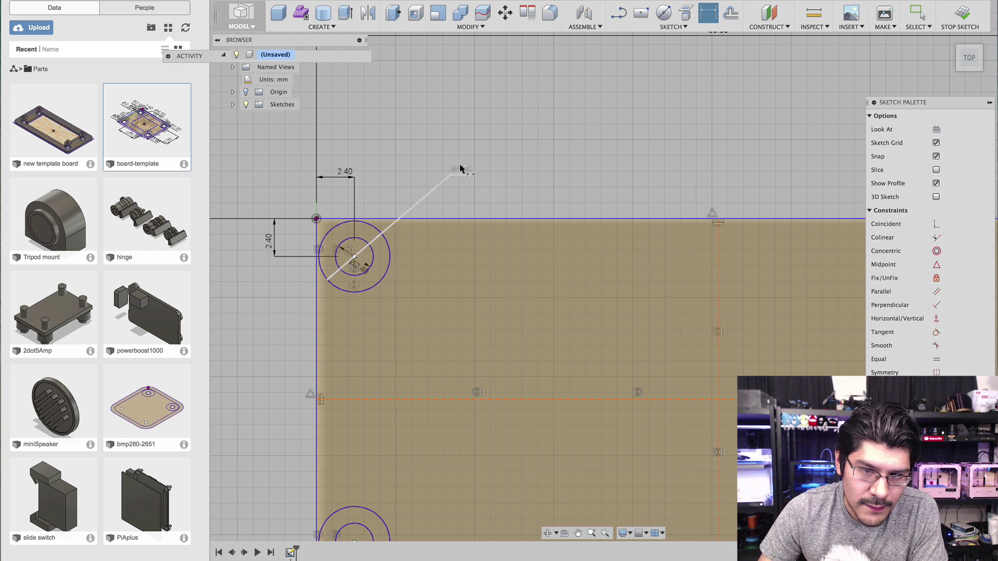
{"action": "left_click", "coordinate": [460, 168]}
- Test the upper-left hole's horizontal edge offset at 4 mm and undo the change
{"action": "scroll", "coordinate": [367, 227], "scroll_direction": "down", "scroll_amount": 3}
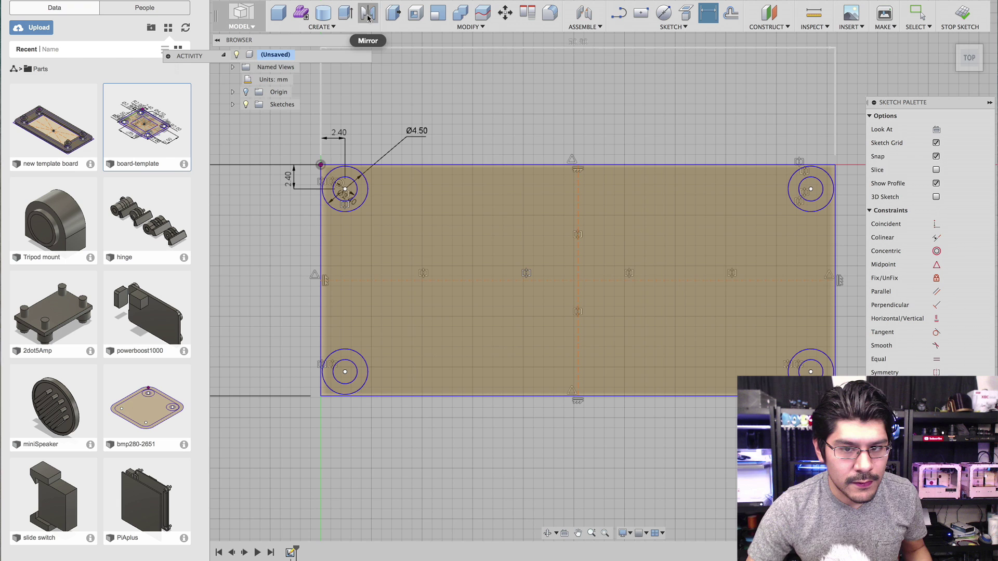
{"action": "scroll", "coordinate": [355, 165], "scroll_direction": "down", "scroll_amount": 1}
{"action": "double_click", "coordinate": [339, 132]}
{"action": "type", "text": "4"}
{"action": "key", "text": "Return"}
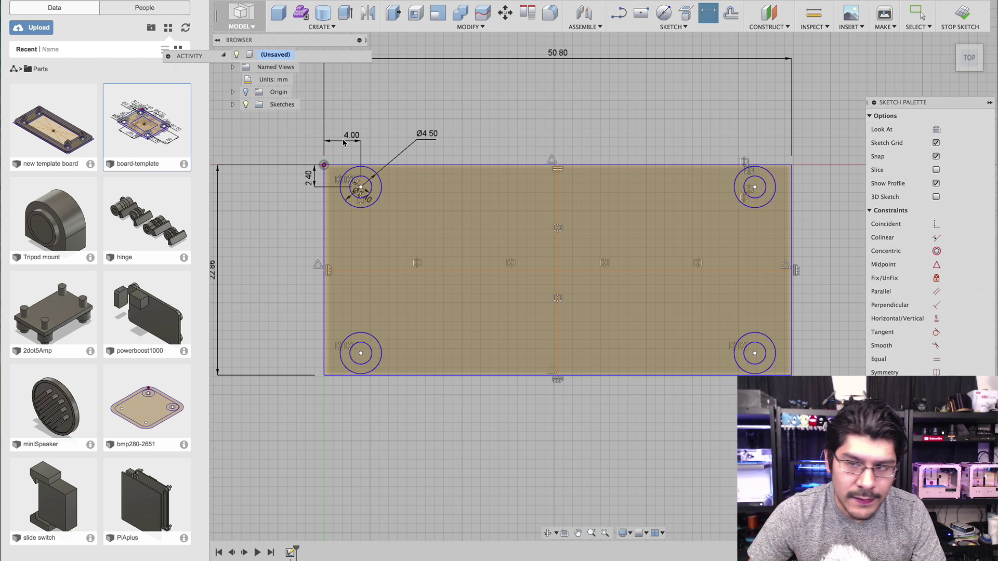
{"action": "key", "text": "ctrl+z"}
{"action": "key", "text": "Escape"}
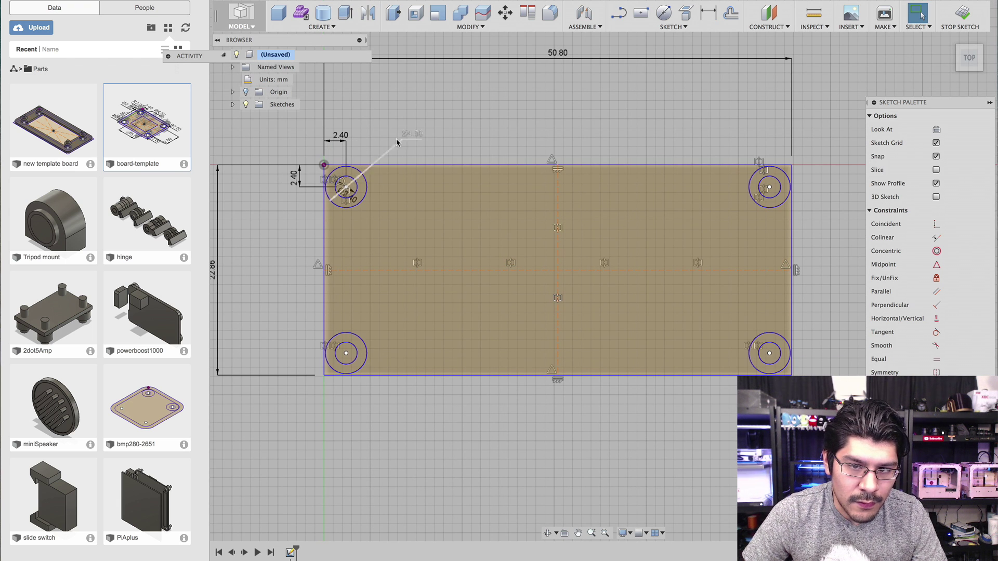
{"action": "left_click", "coordinate": [408, 138]}
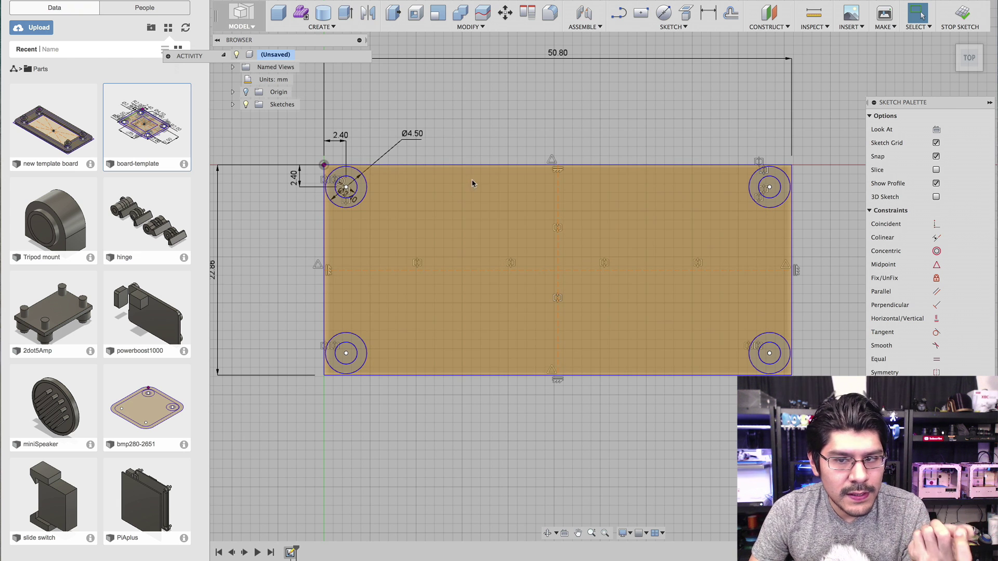
- Offset the whole board rectangle outward by 1.5 mm to create an outer border
{"action": "scroll", "coordinate": [453, 169], "scroll_direction": "up", "scroll_amount": 1}
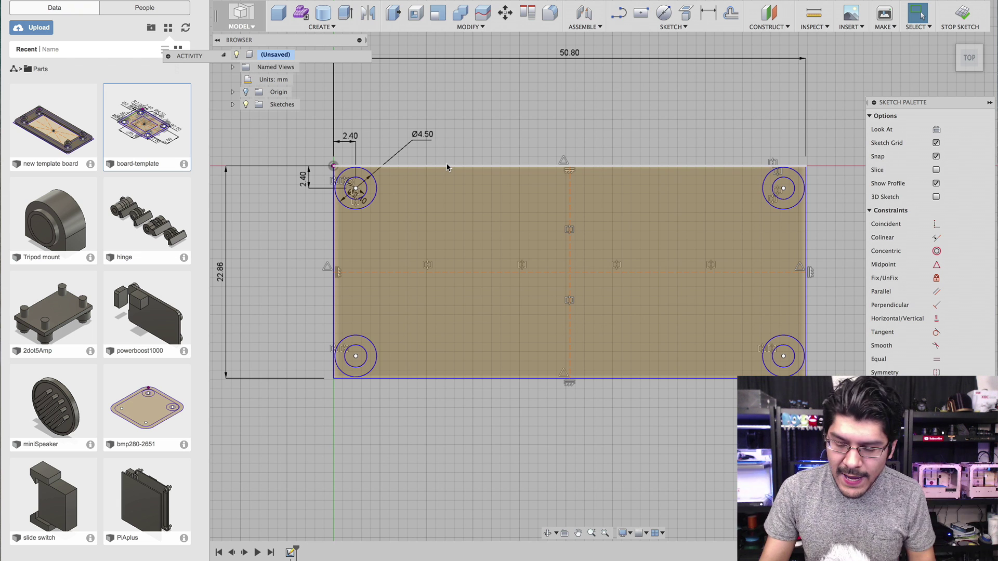
{"action": "key", "text": "o"}
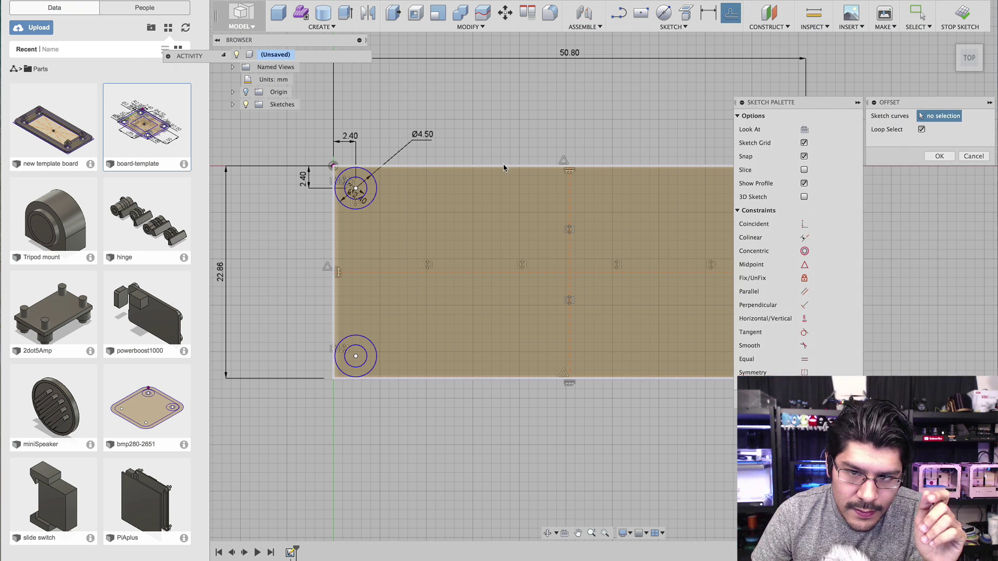
{"action": "left_click", "coordinate": [471, 168]}
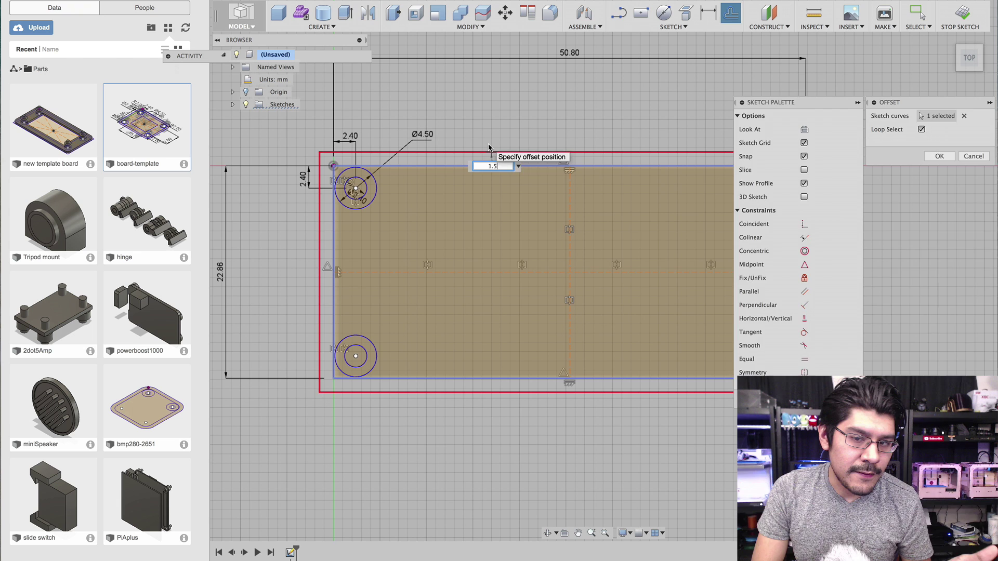
{"action": "key", "text": "Return"}
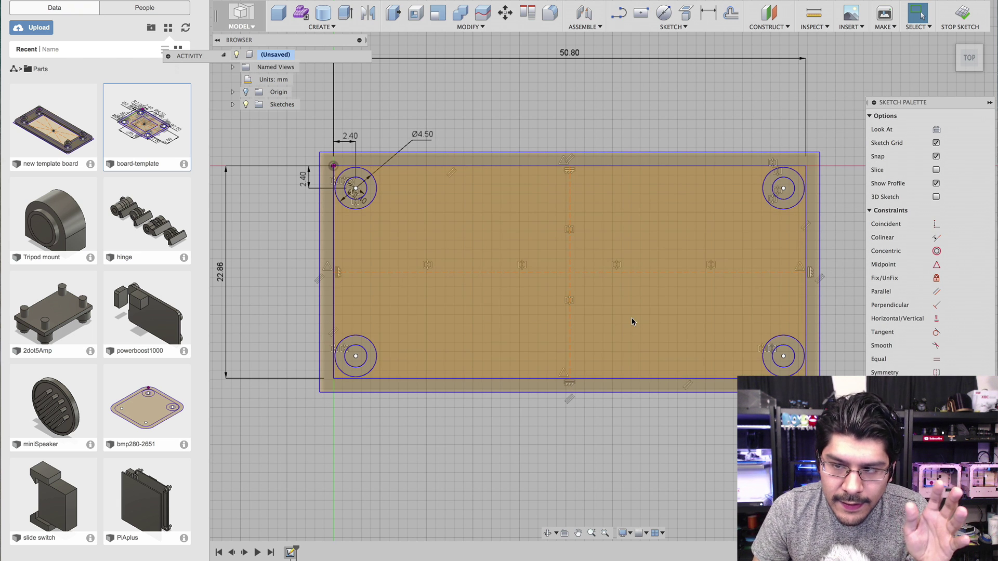
- Test the inner rectangle's width at 30 mm against the offset border and undo the change
{"action": "double_click", "coordinate": [570, 53]}
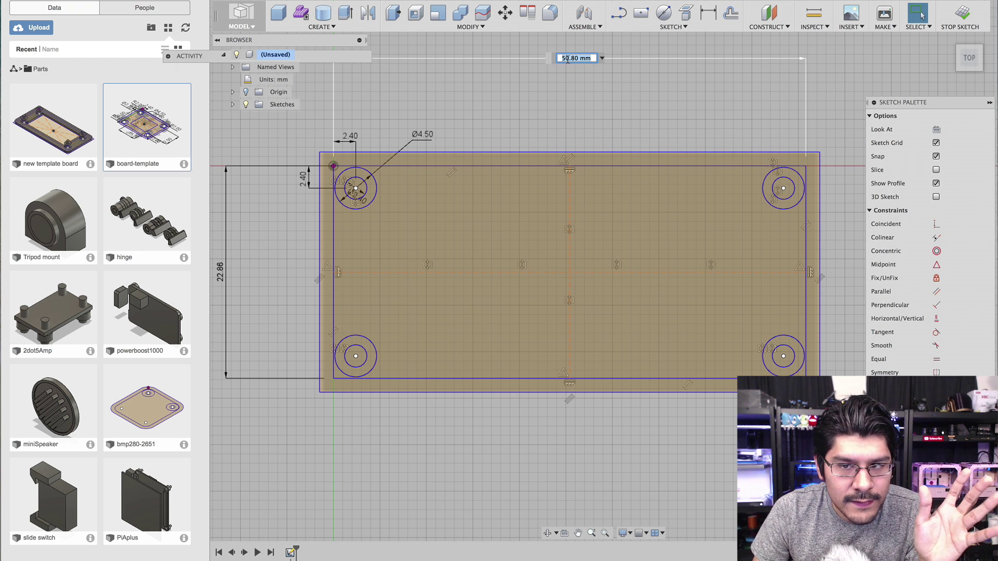
{"action": "type", "text": "30"}
{"action": "key", "text": "Return"}
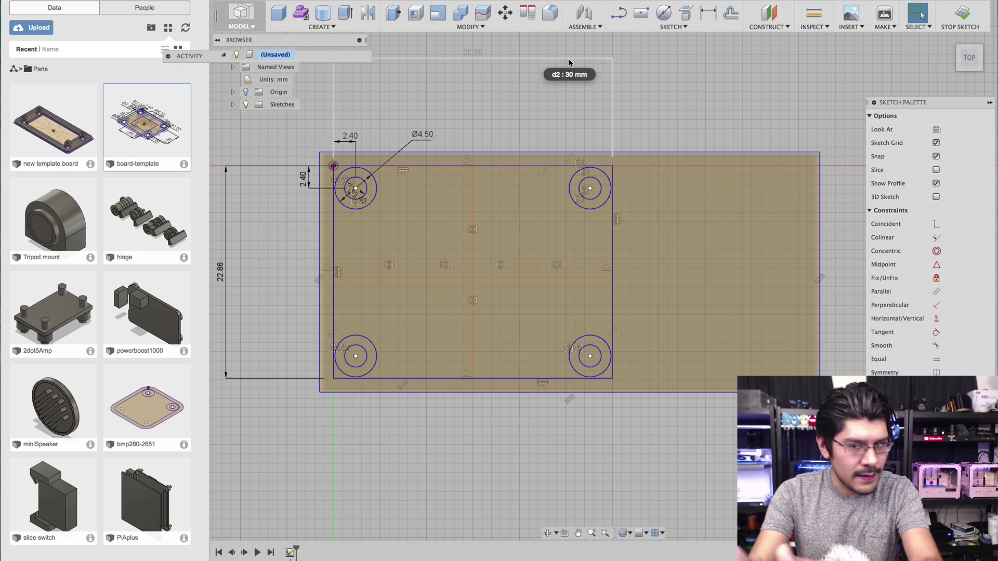
{"action": "key", "text": "super+z"}
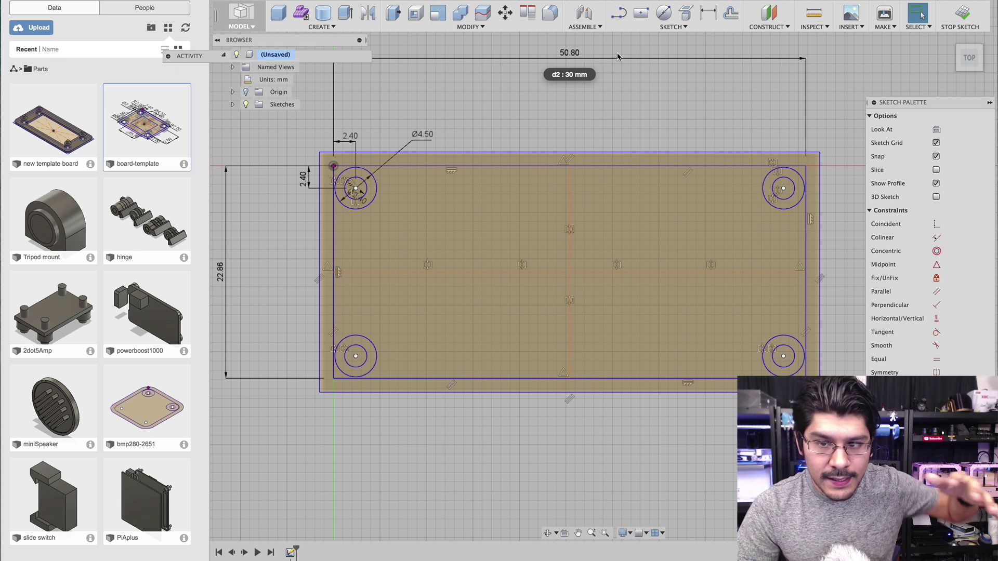
- Dimension the gaps between the inner rectangle and the outer border as 1.5 mm at the upper and right edges
{"action": "left_click", "coordinate": [707, 14]}
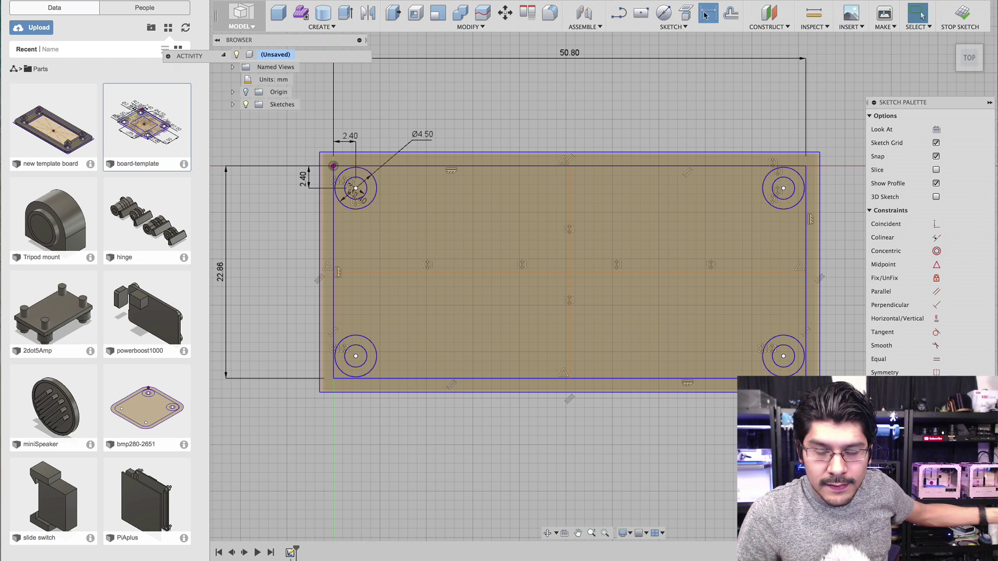
{"action": "scroll", "coordinate": [720, 179], "scroll_direction": "down", "scroll_amount": 2}
{"action": "scroll", "coordinate": [718, 180], "scroll_direction": "up", "scroll_amount": 3}
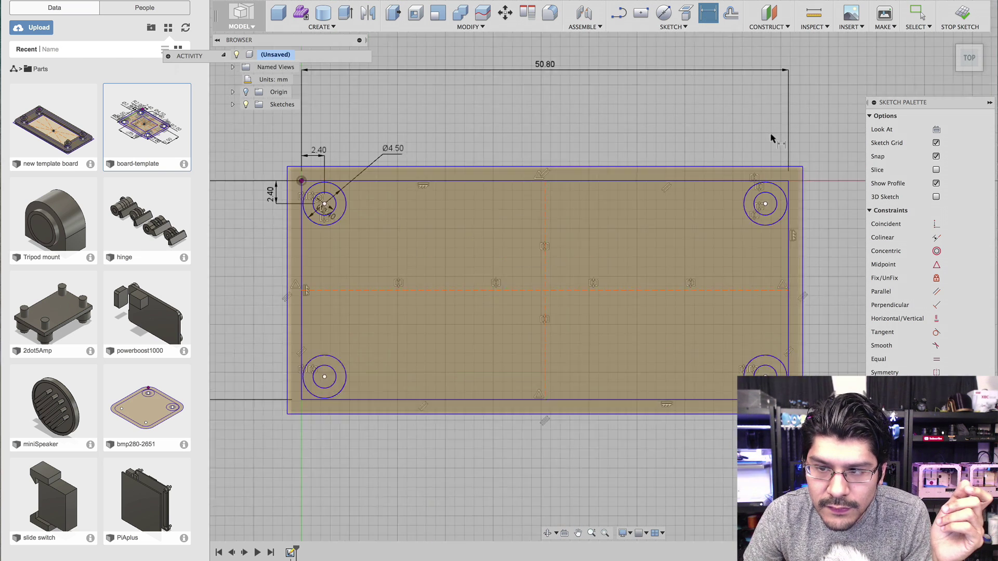
{"action": "left_click", "coordinate": [715, 185]}
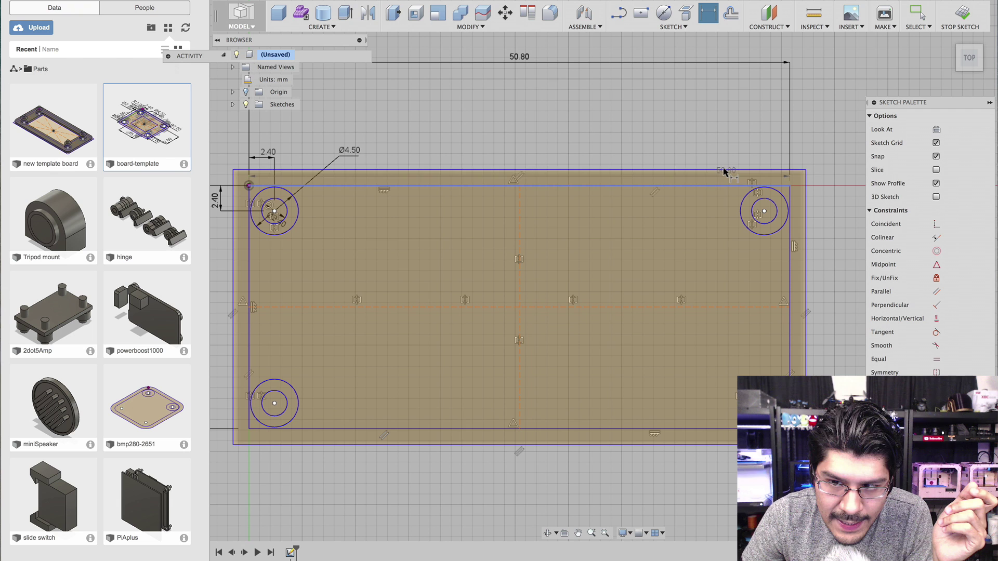
{"action": "left_click", "coordinate": [724, 170]}
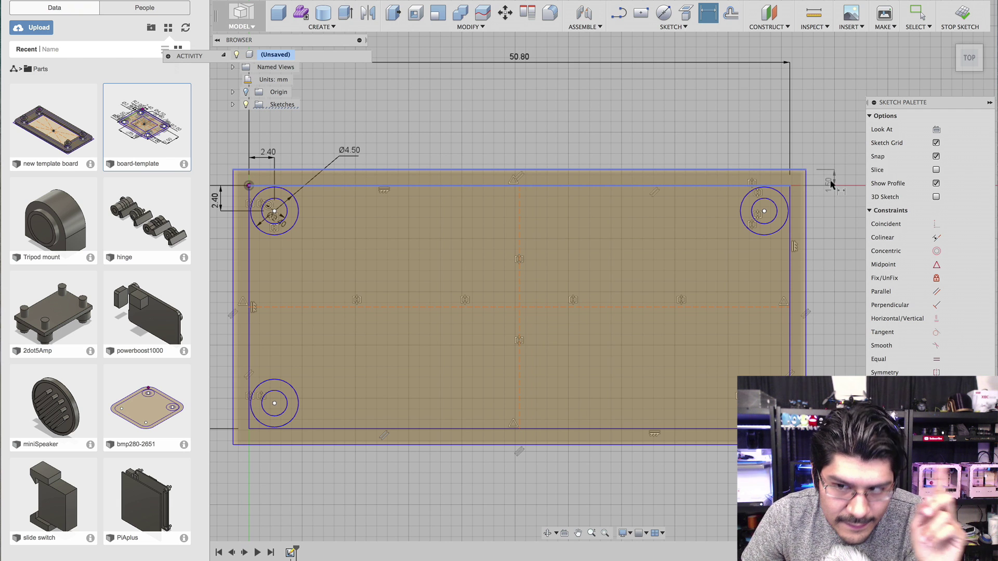
{"action": "left_click", "coordinate": [830, 184]}
{"action": "key", "text": "Return"}
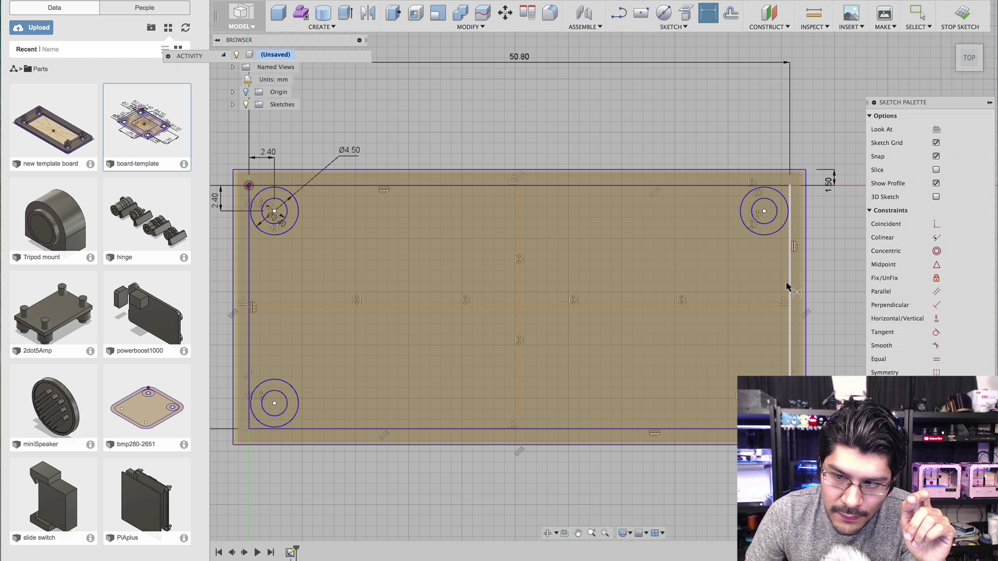
{"action": "left_click", "coordinate": [805, 287]}
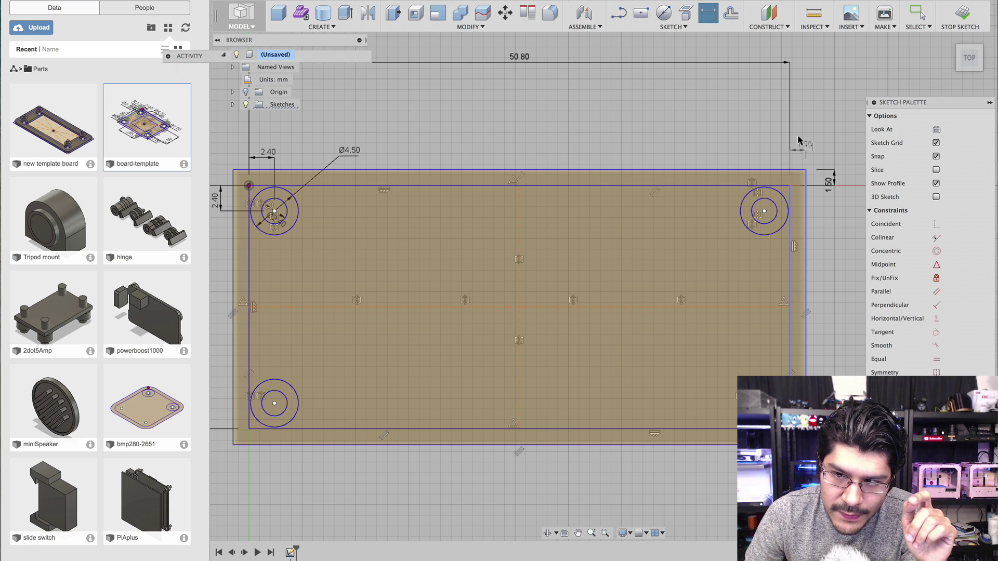
{"action": "left_click", "coordinate": [809, 123]}
{"action": "key", "text": "Return"}
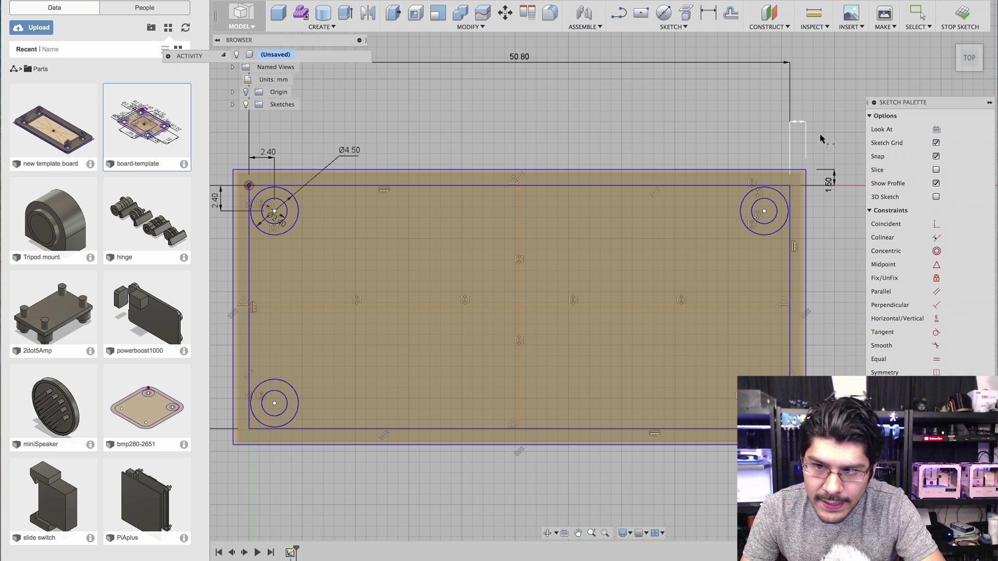
- Test the inner rectangle's width at 30 mm with the border gaps dimensioned, and undo the change
{"action": "double_click", "coordinate": [520, 57]}
{"action": "type", "text": "30"}
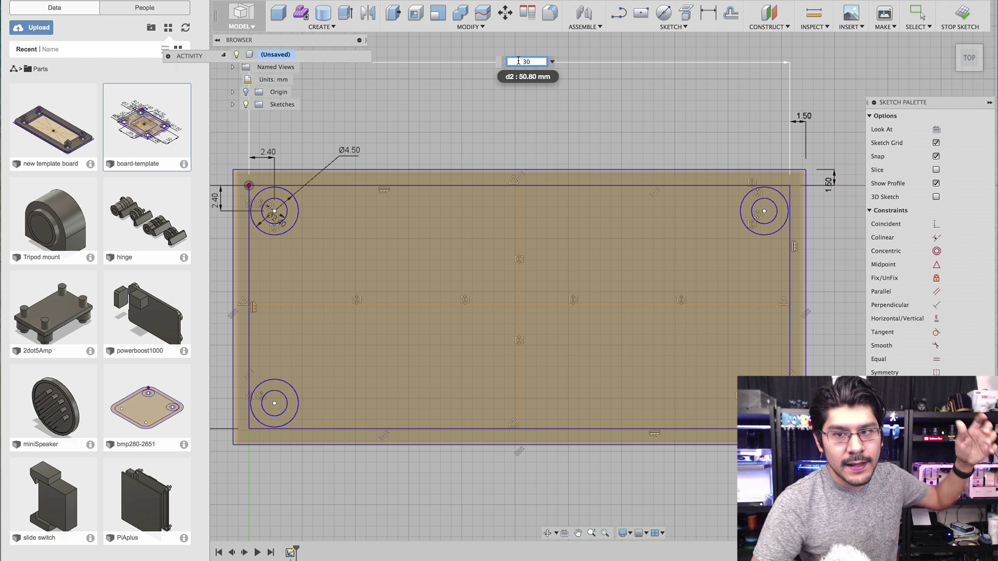
{"action": "key", "text": "Return"}
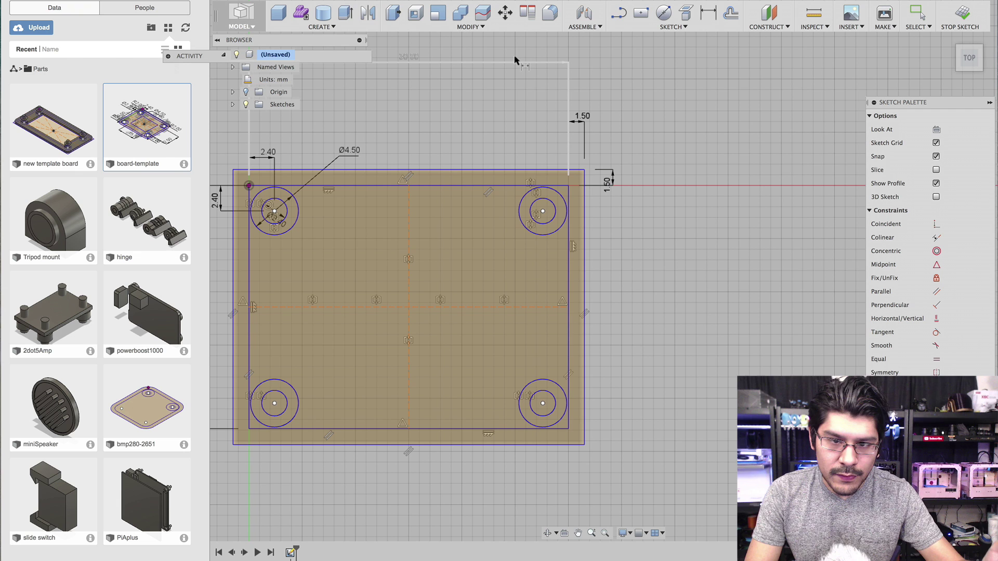
{"action": "key", "text": "d"}
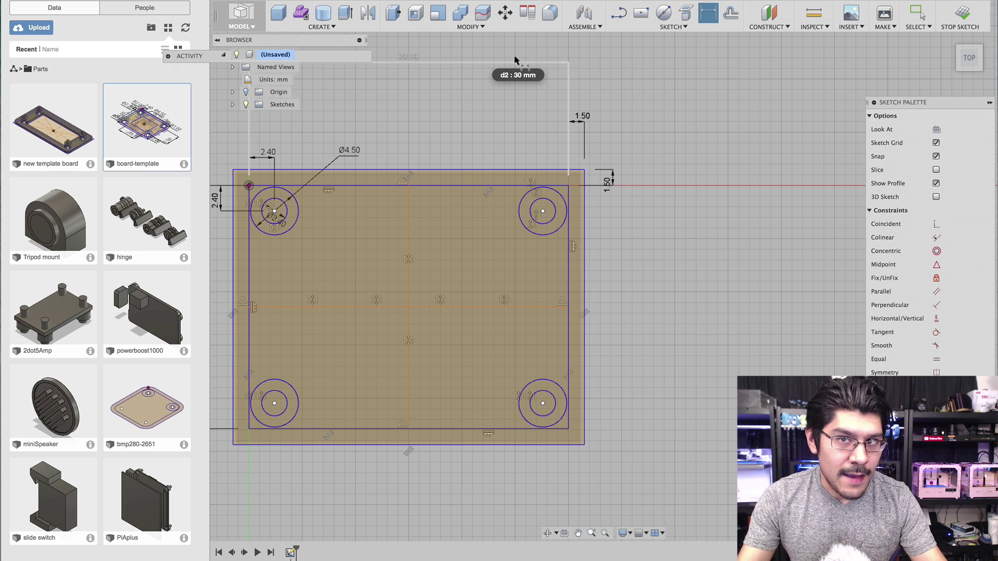
{"action": "key", "text": "super+z"}
{"action": "scroll", "coordinate": [517, 120], "scroll_direction": "down", "scroll_amount": 1}
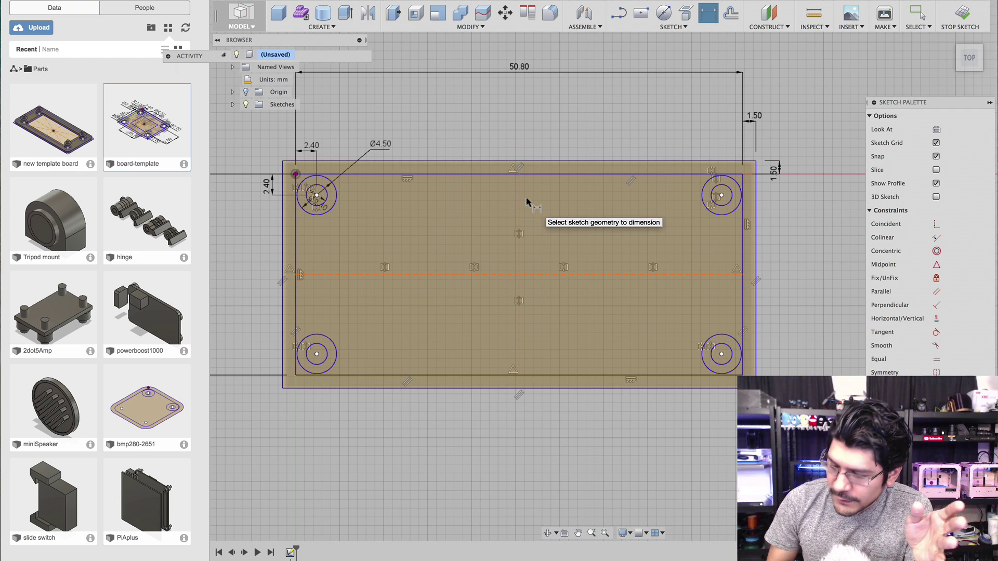
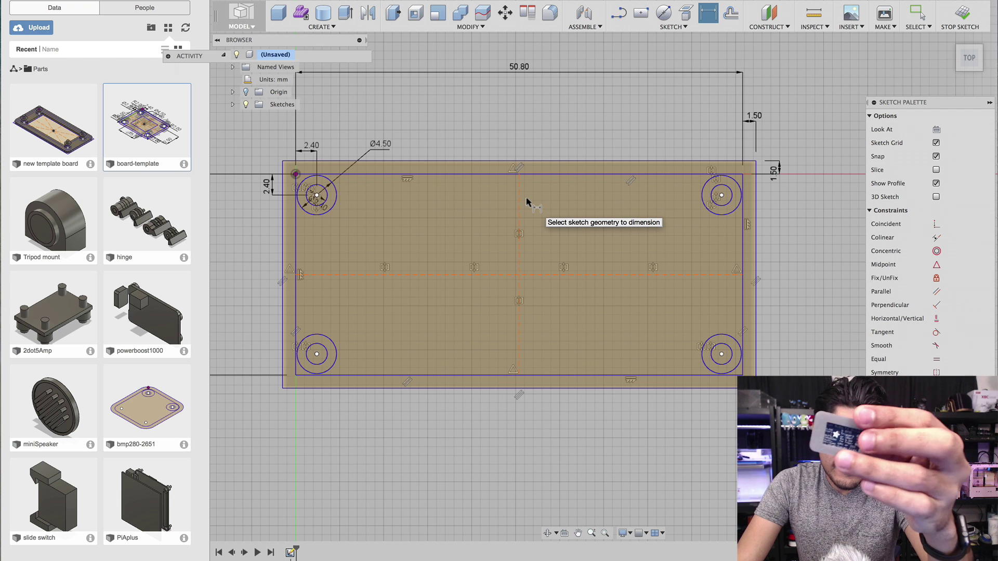
- Draw a 20 by 20 mm center rectangle from the intersection of the board's construction lines
{"action": "left_click", "coordinate": [680, 27]}
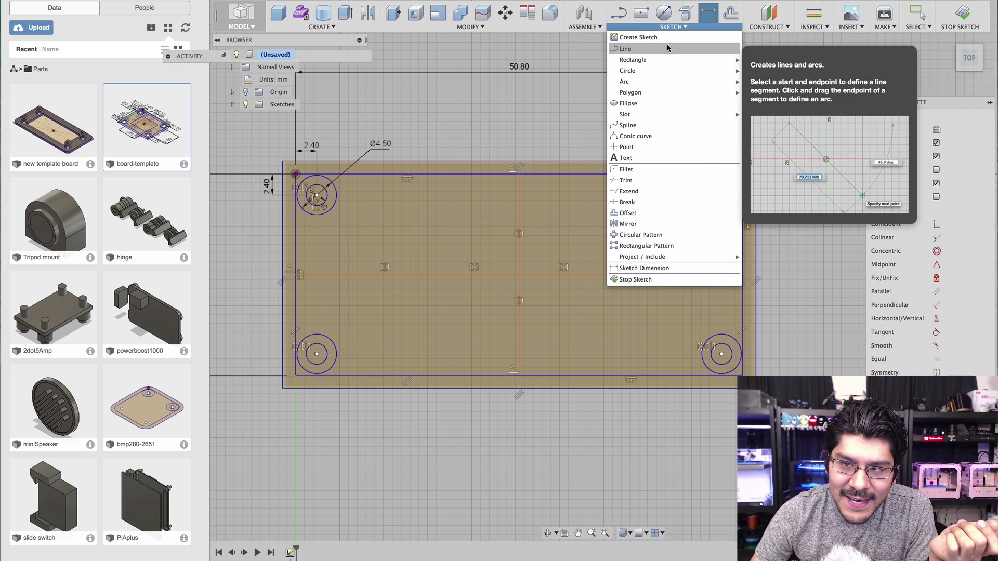
{"action": "mouse_move", "coordinate": [671, 59]}
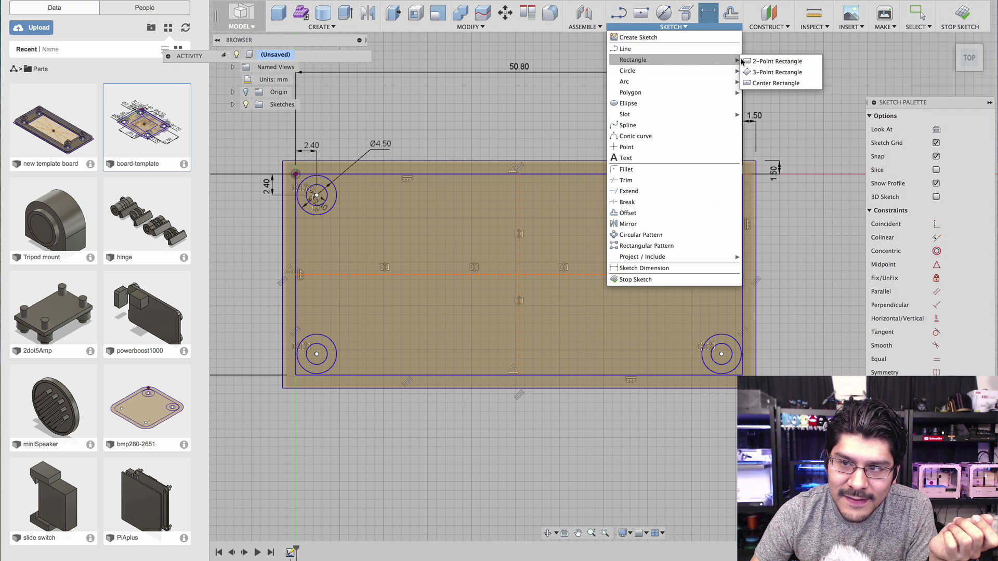
{"action": "left_click", "coordinate": [776, 84]}
{"action": "scroll", "coordinate": [519, 273], "scroll_direction": "up", "scroll_amount": 2}
{"action": "left_click", "coordinate": [520, 277]}
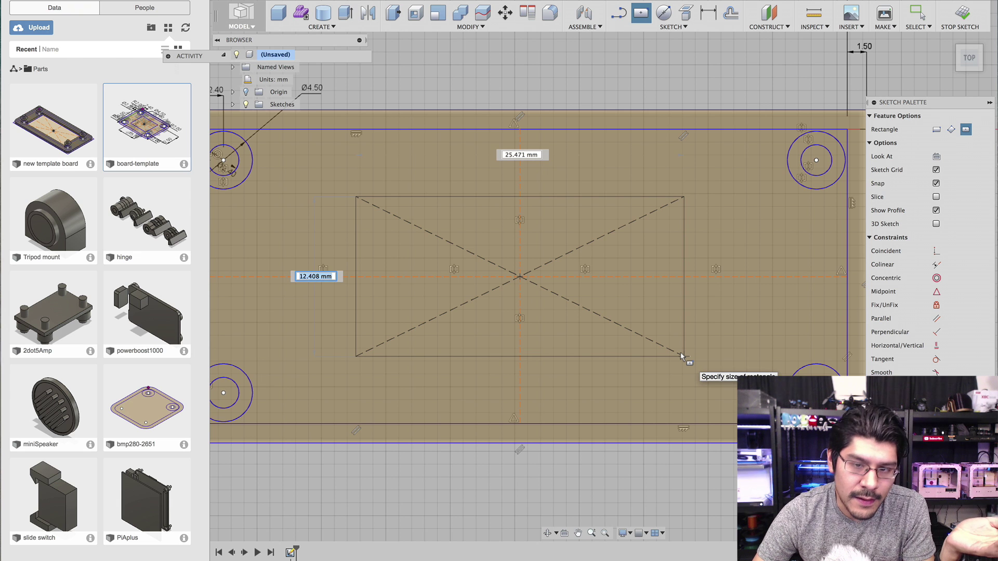
{"action": "key", "text": "Tab"}
{"action": "type", "text": "2"}
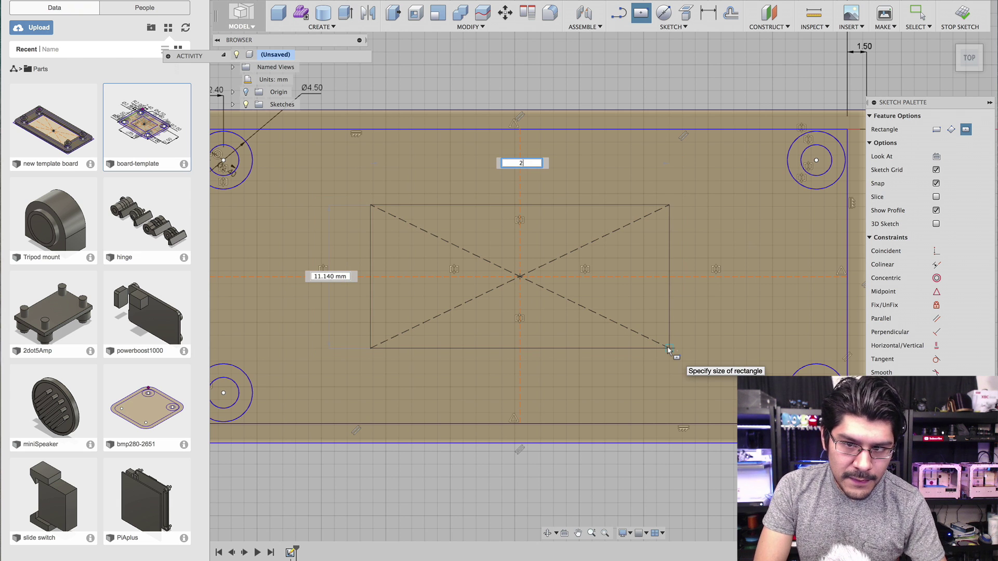
{"action": "type", "text": "0"}
{"action": "key", "text": "Tab"}
{"action": "type", "text": "20"}
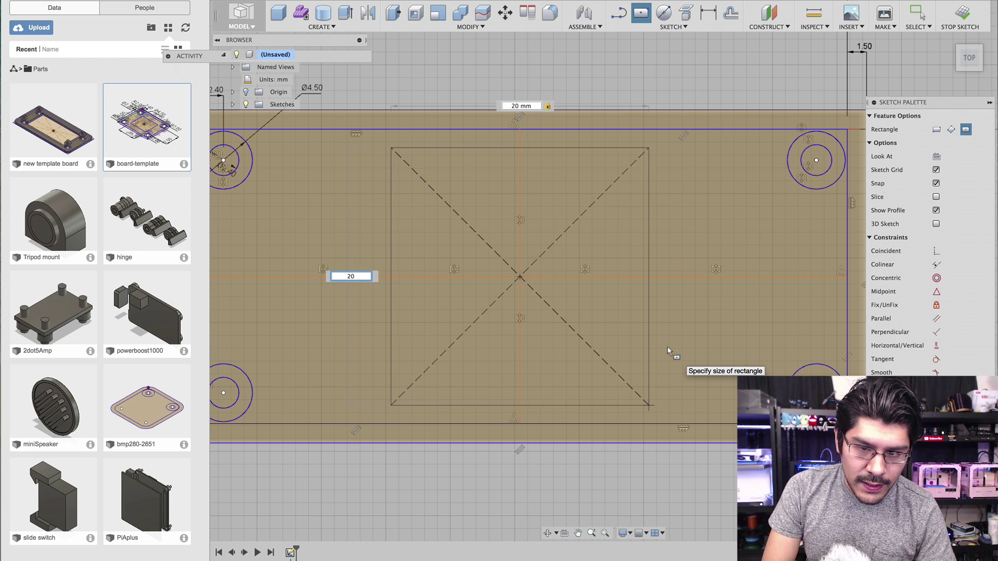
{"action": "key", "text": "Return"}
{"action": "scroll", "coordinate": [507, 201], "scroll_direction": "down", "scroll_amount": 2}
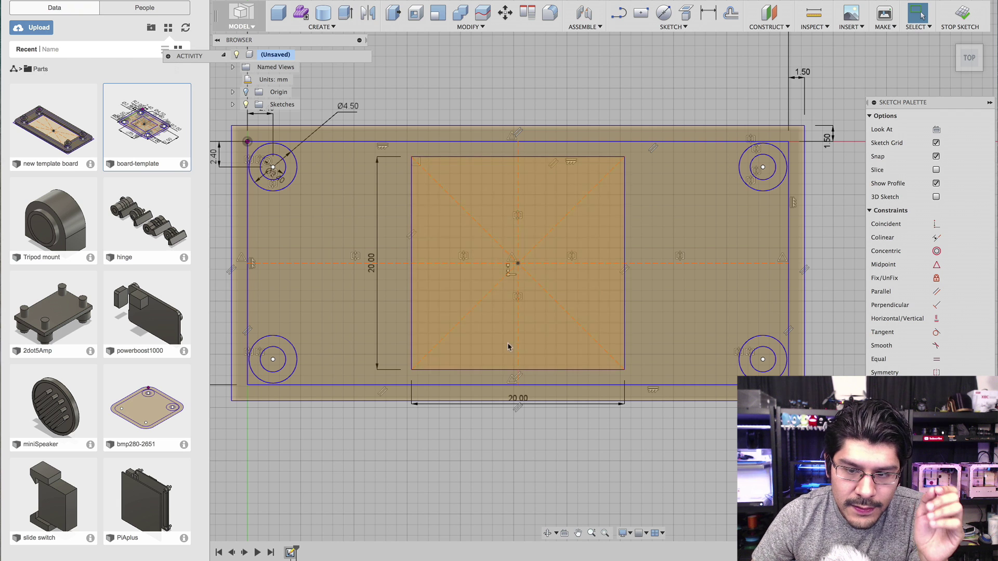
- Add a driven dimension between the board outline's upper edge and the central rectangle's upper edge
{"action": "scroll", "coordinate": [650, 44], "scroll_direction": "down", "scroll_amount": 1}
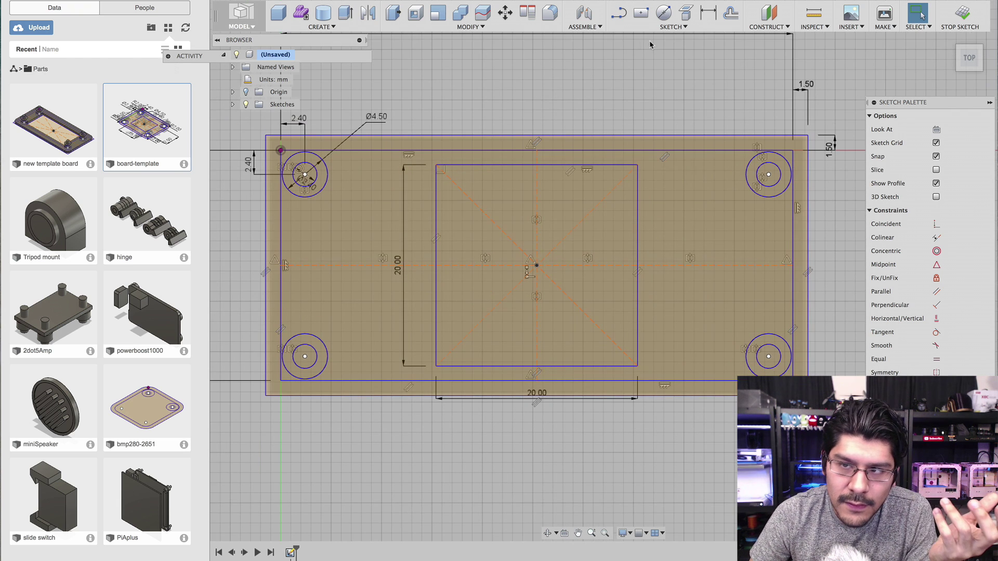
{"action": "left_click", "coordinate": [708, 13]}
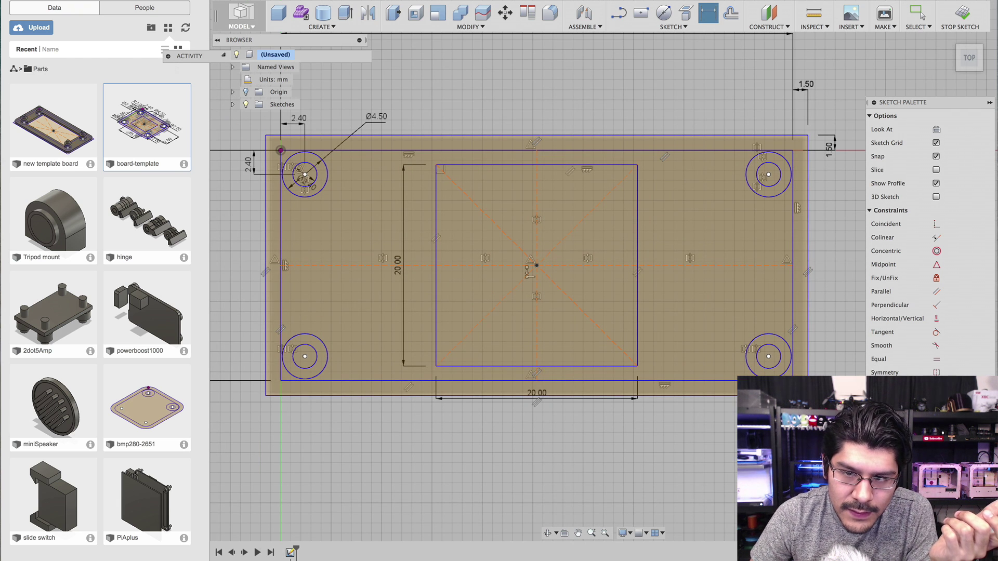
{"action": "left_click", "coordinate": [568, 151]}
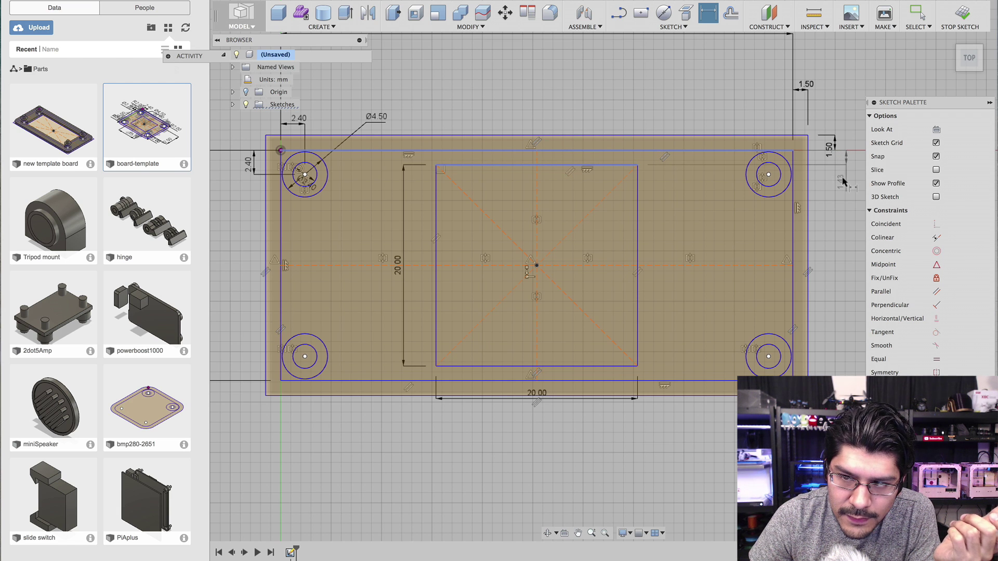
{"action": "left_click", "coordinate": [846, 183]}
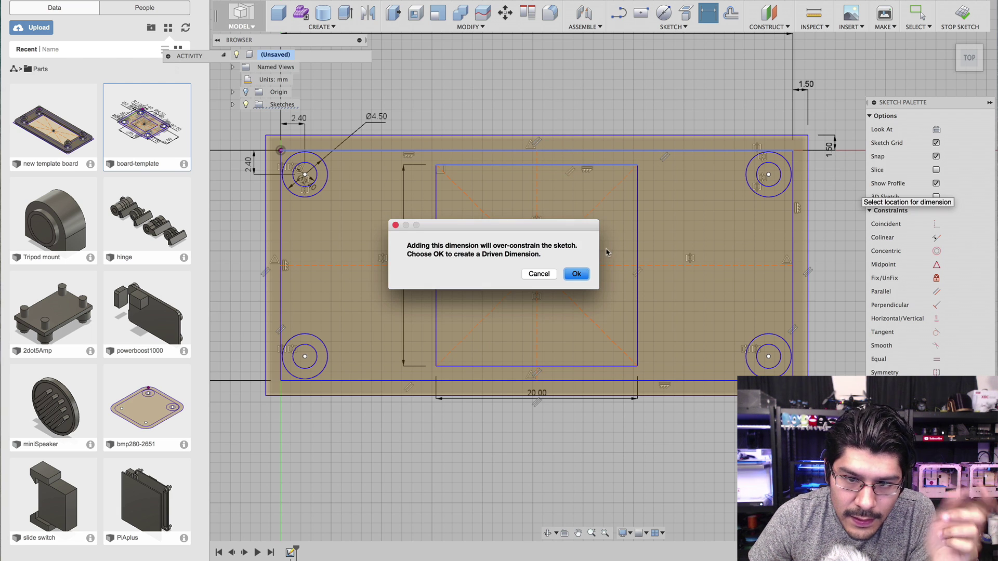
{"action": "left_click", "coordinate": [577, 275]}
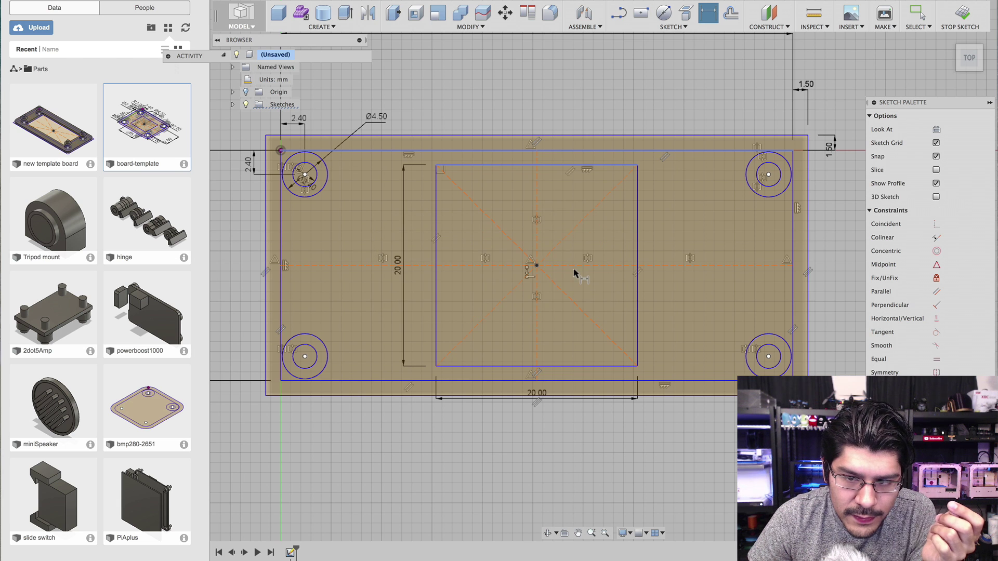
- Delete the 20 mm height and width dimensions of the central rectangle
{"action": "scroll", "coordinate": [601, 201], "scroll_direction": "down", "scroll_amount": 3}
{"action": "scroll", "coordinate": [602, 201], "scroll_direction": "up", "scroll_amount": 2}
{"action": "double_click", "coordinate": [404, 312]}
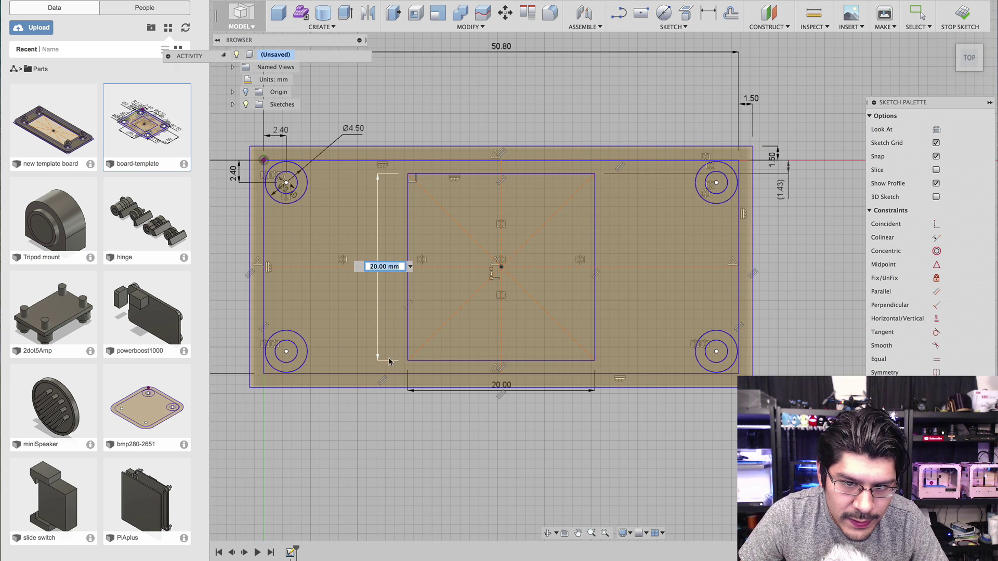
{"action": "left_click", "coordinate": [918, 14]}
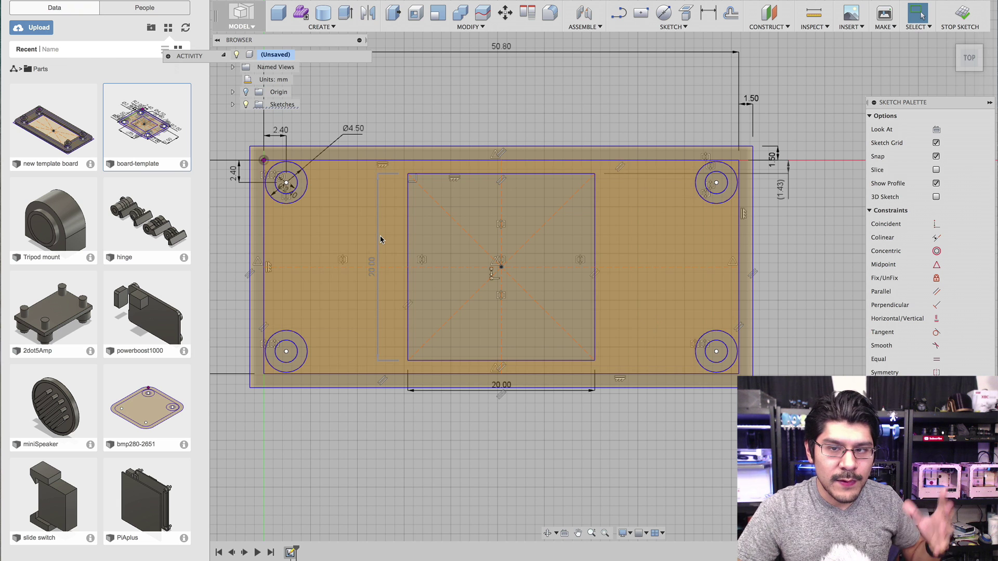
{"action": "left_click", "coordinate": [400, 253]}
{"action": "key", "text": "Delete"}
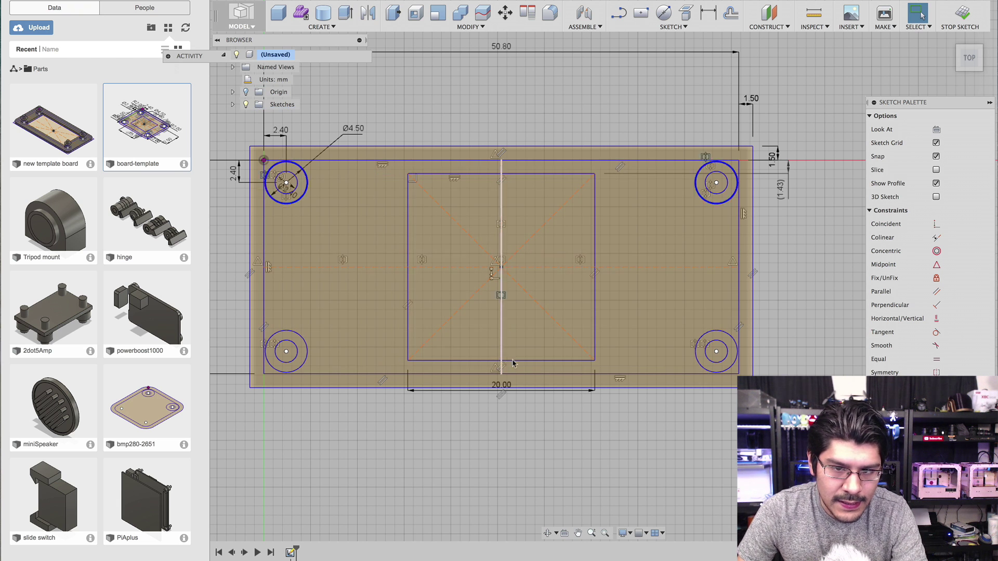
{"action": "left_click", "coordinate": [532, 391]}
{"action": "key", "text": "Delete"}
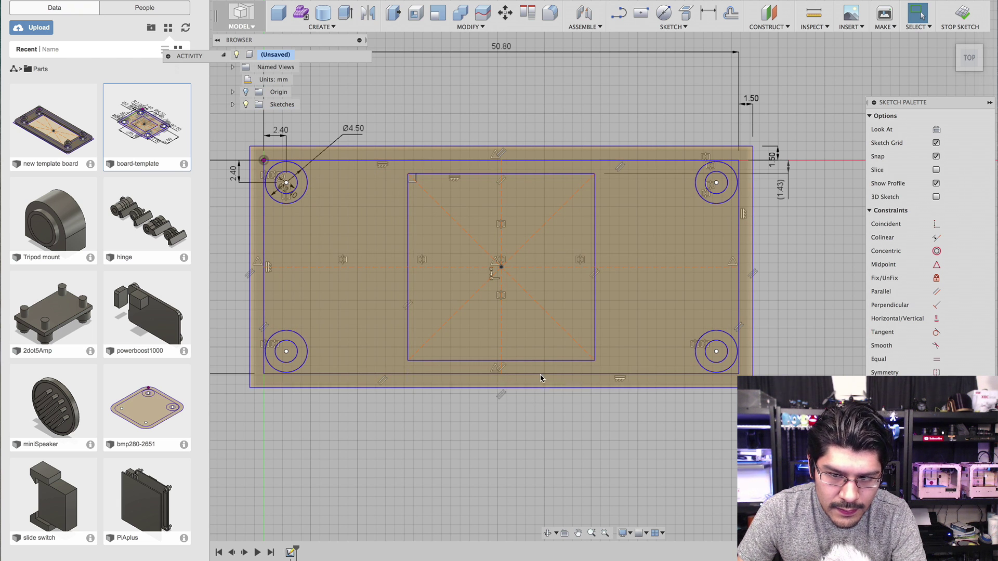
- Dimension the gap between the upper edges of the board outline and the central rectangle as 5 mm
{"action": "left_click", "coordinate": [708, 13]}
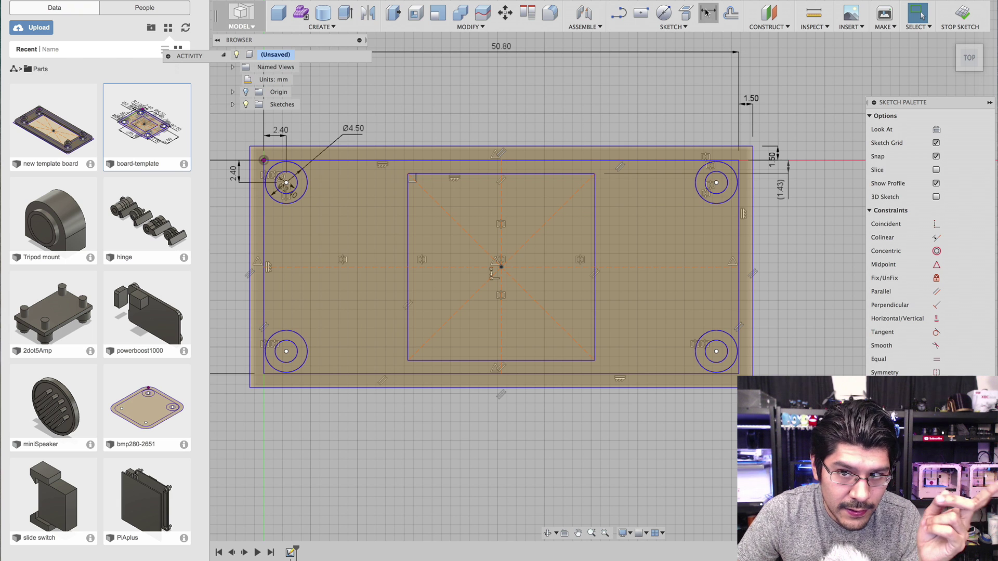
{"action": "left_click", "coordinate": [563, 158]}
{"action": "left_click", "coordinate": [572, 174]}
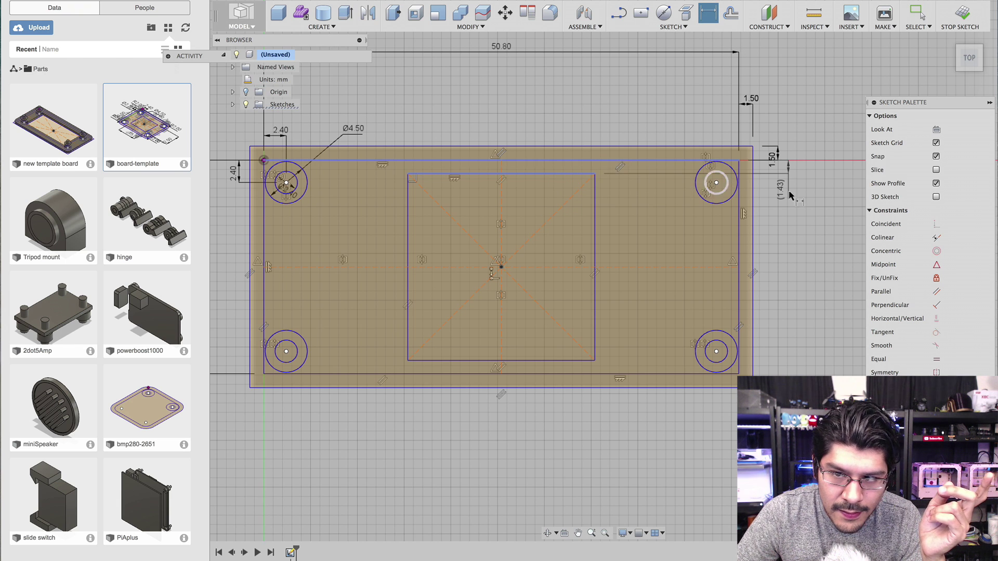
{"action": "left_click", "coordinate": [822, 191]}
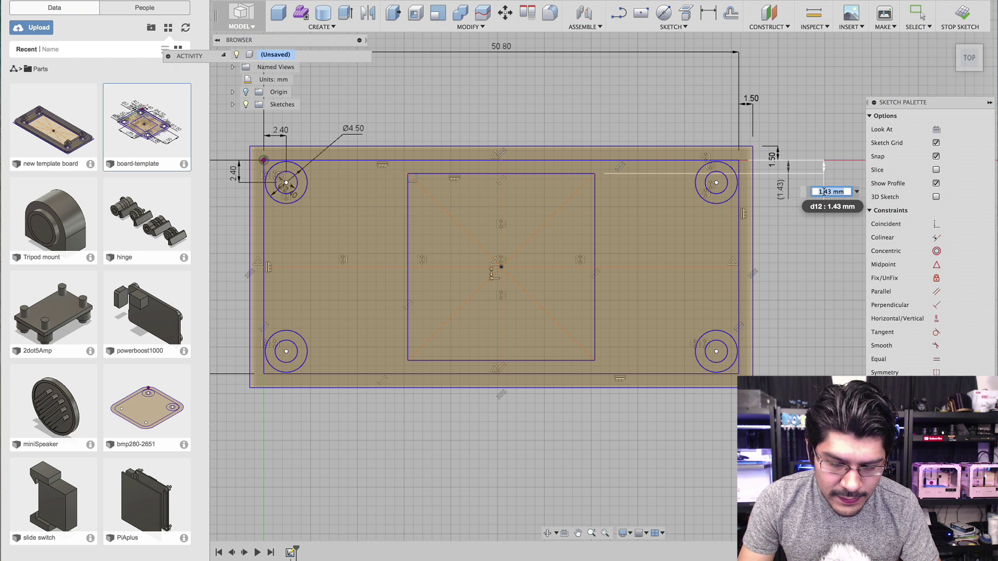
{"action": "type", "text": "5"}
{"action": "key", "text": "Return"}
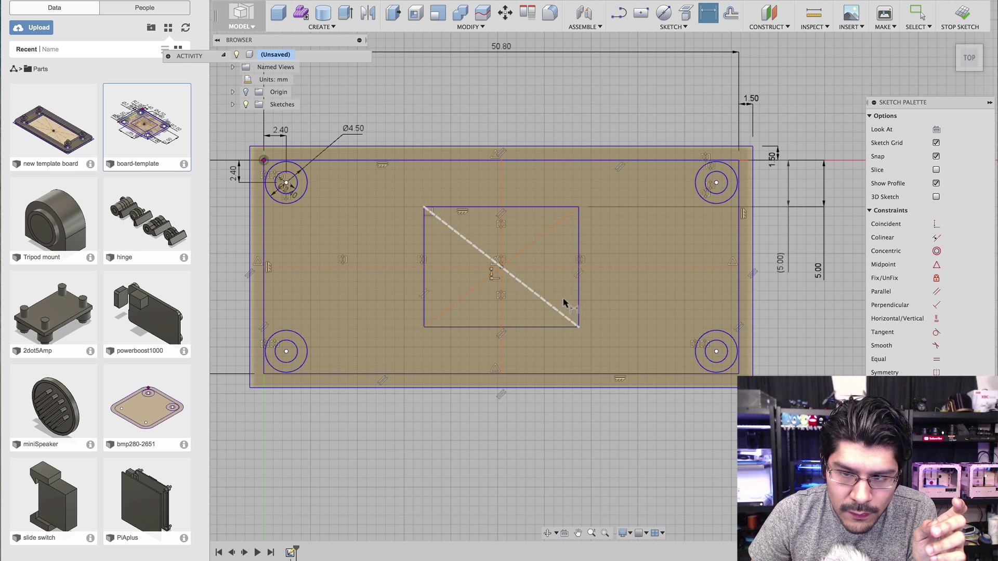
- Dimension the gap between the right edges of the central rectangle and the board outline as 5 mm
{"action": "left_click", "coordinate": [579, 305]}
{"action": "left_click", "coordinate": [740, 334]}
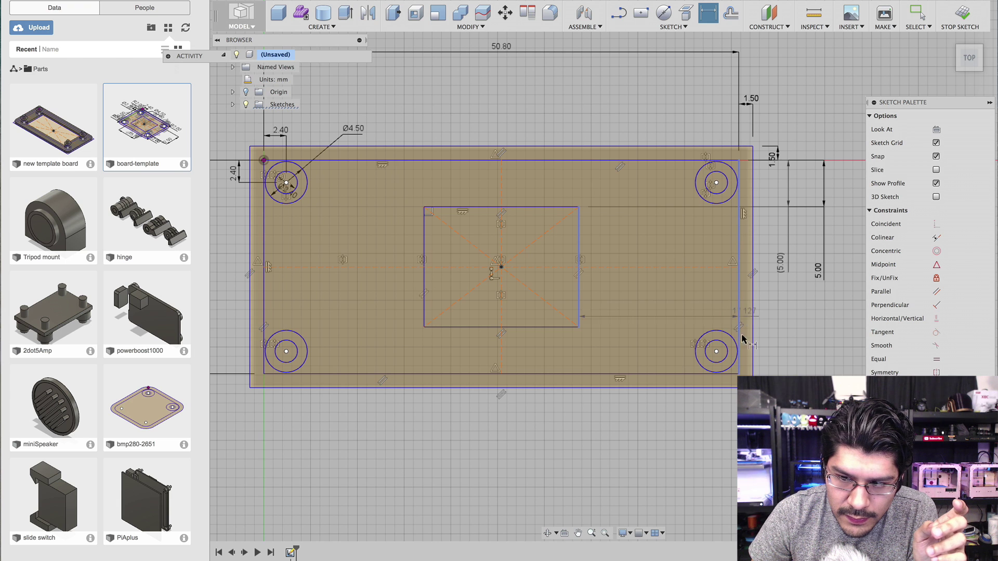
{"action": "left_click", "coordinate": [720, 447]}
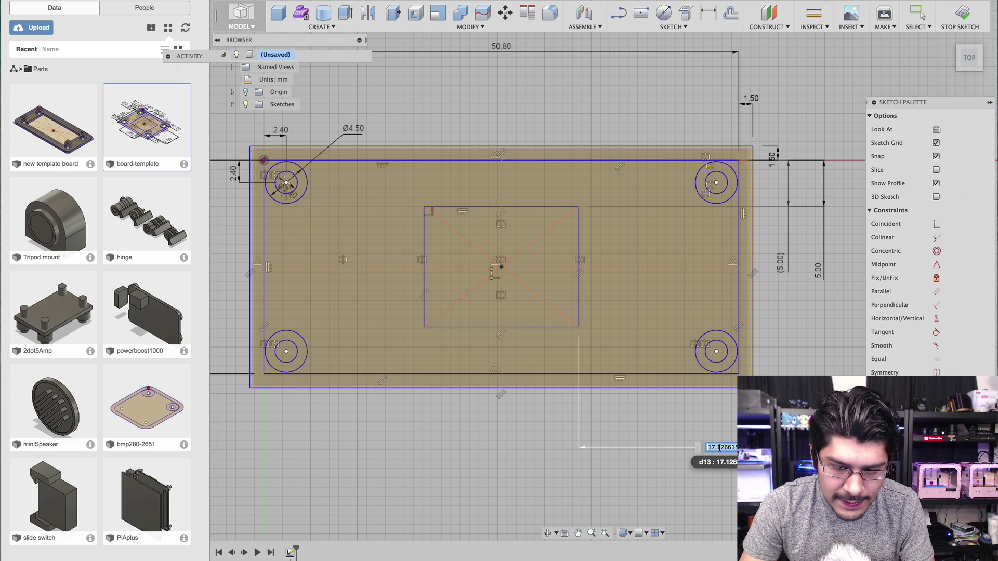
{"action": "type", "text": "5"}
{"action": "key", "text": "Return"}
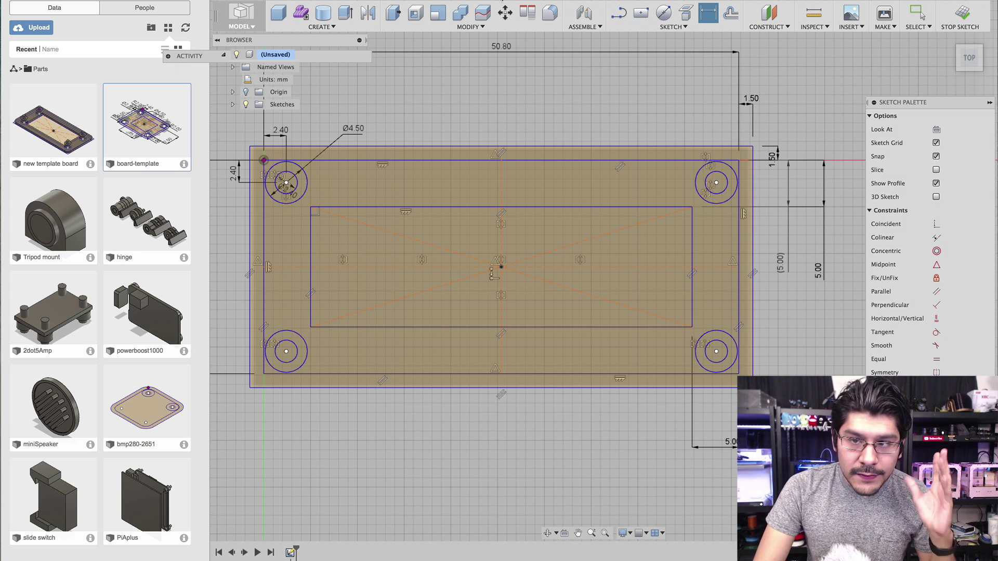
- Test the board outline's width at 30 mm with the cutout gaps dimensioned, and undo the change
{"action": "double_click", "coordinate": [494, 48]}
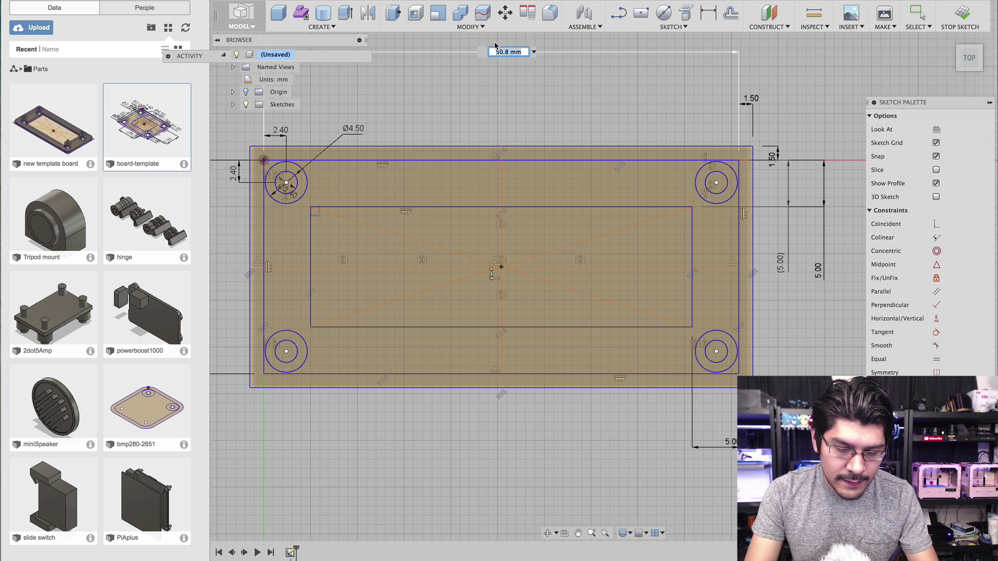
{"action": "type", "text": "30"}
{"action": "key", "text": "Return"}
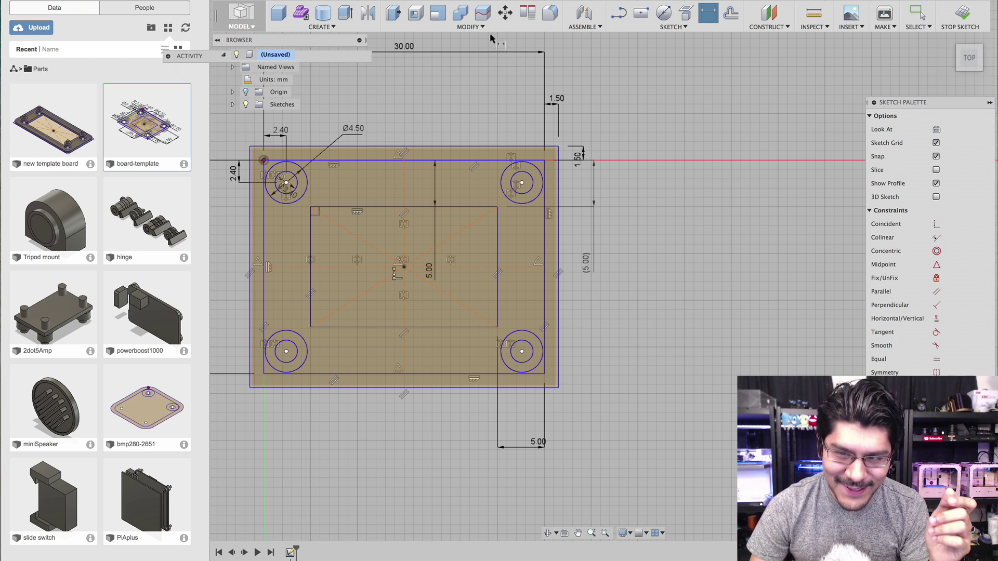
{"action": "key", "text": "Escape"}
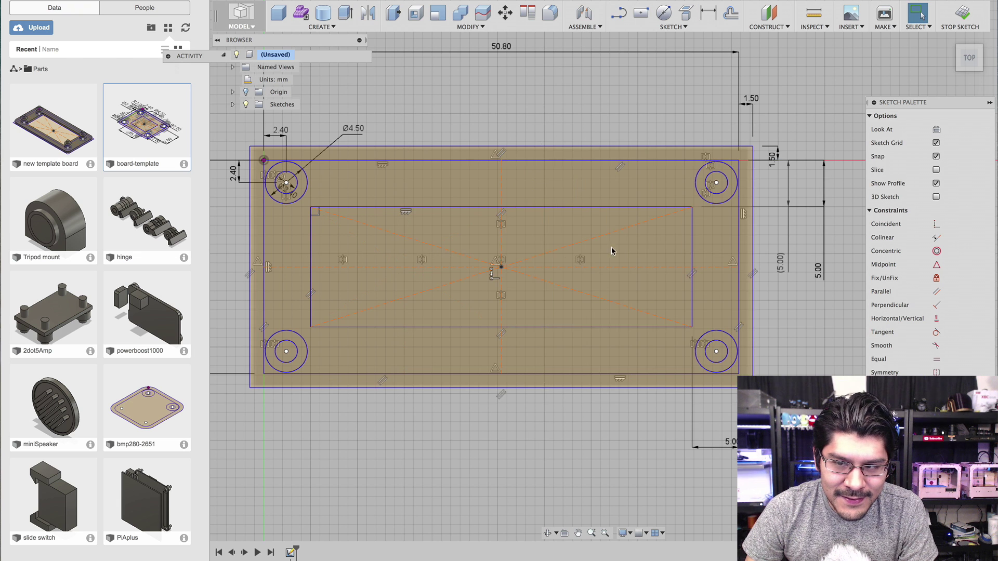
- Finish the sketch and expand the Sketches folder in the browser
{"action": "left_click", "coordinate": [960, 13]}
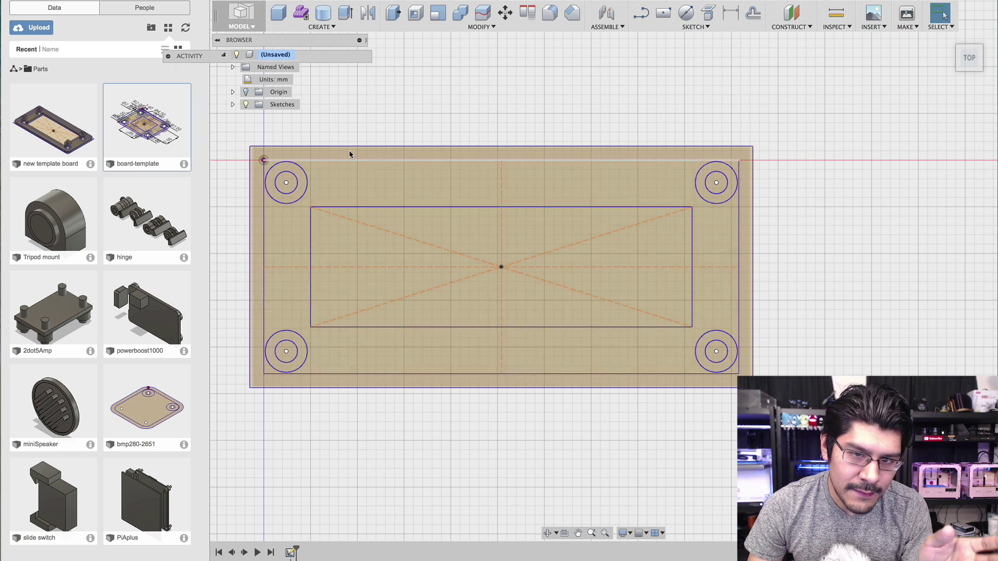
{"action": "left_click", "coordinate": [232, 105]}
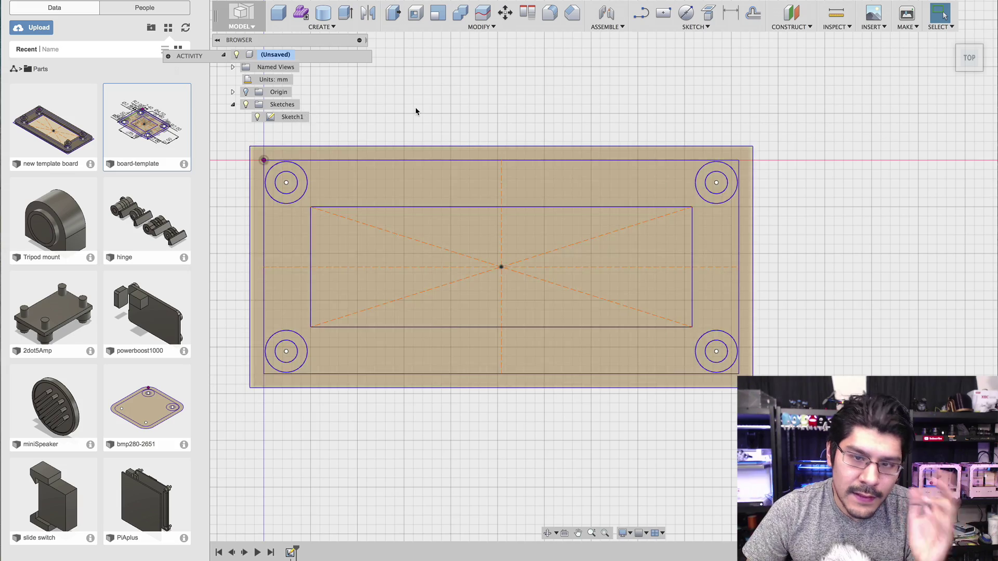
{"action": "scroll", "coordinate": [453, 155], "scroll_direction": "down", "scroll_amount": 2}
{"action": "left_click", "coordinate": [484, 183]}
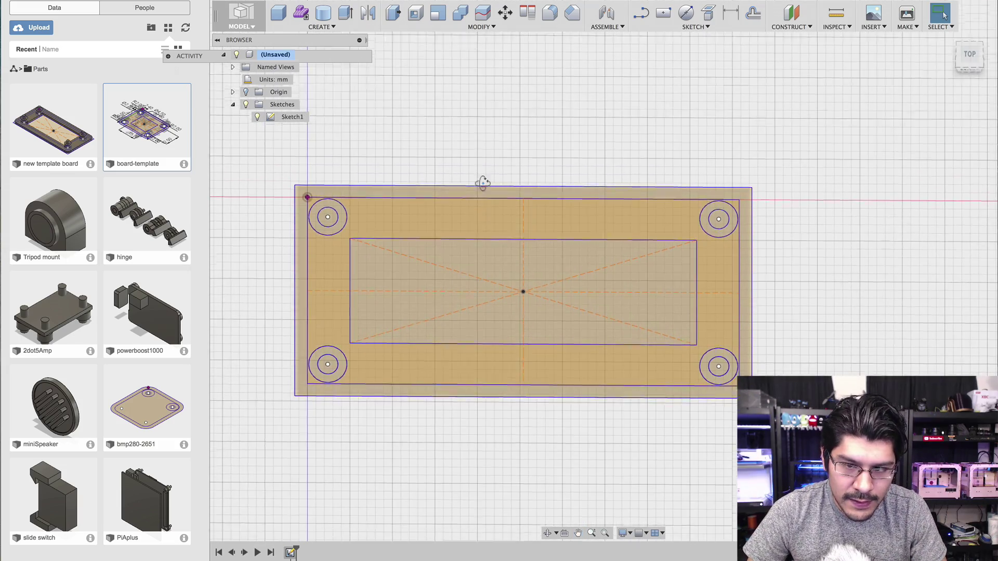
- Start an Extrude with the outer border, the board area around the central cutout, and the upper-left corner's ring as profiles
{"action": "left_click", "coordinate": [346, 13]}
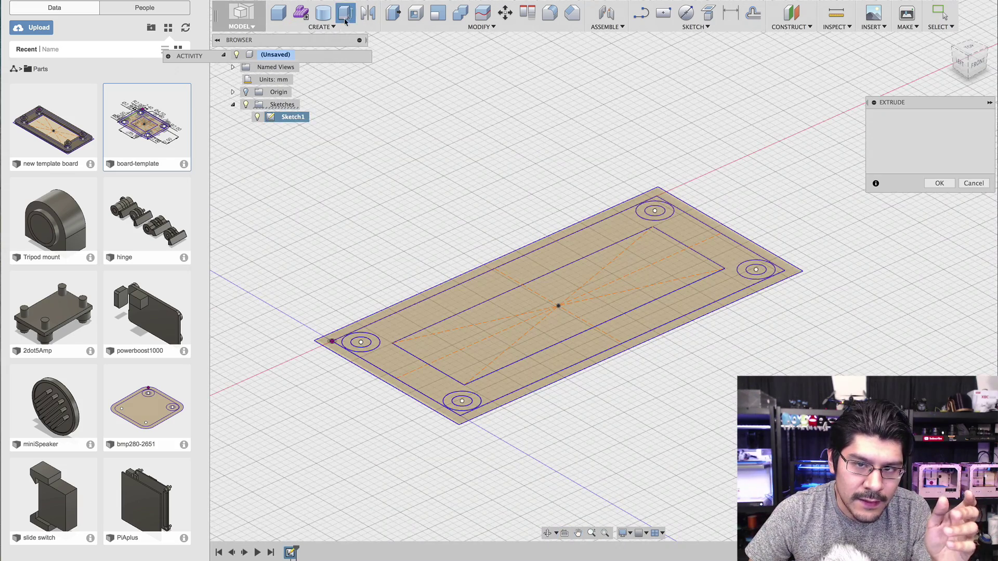
{"action": "left_click", "coordinate": [964, 47]}
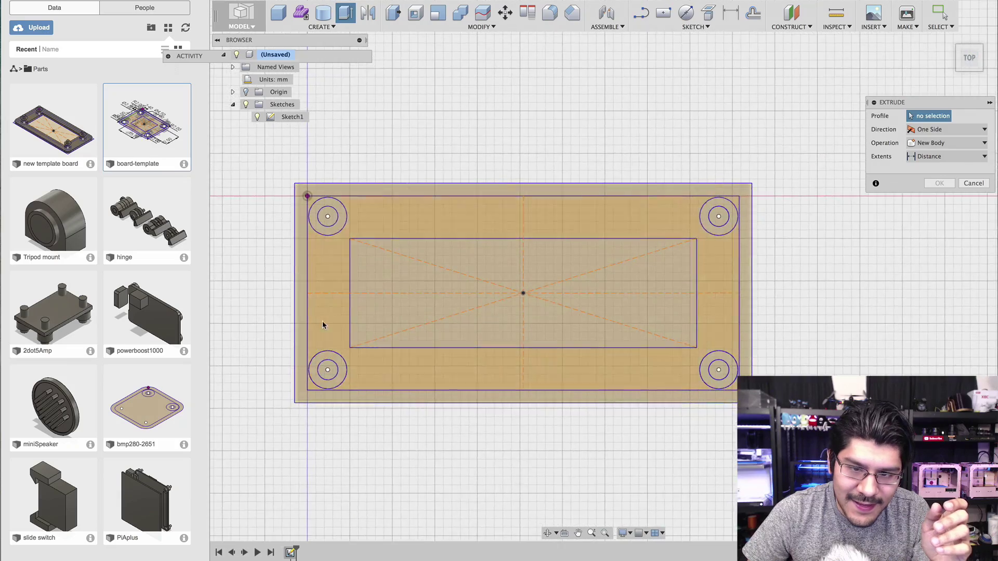
{"action": "scroll", "coordinate": [323, 320], "scroll_direction": "up", "scroll_amount": 4}
{"action": "left_click", "coordinate": [304, 219]}
{"action": "scroll", "coordinate": [351, 296], "scroll_direction": "down", "scroll_amount": 2}
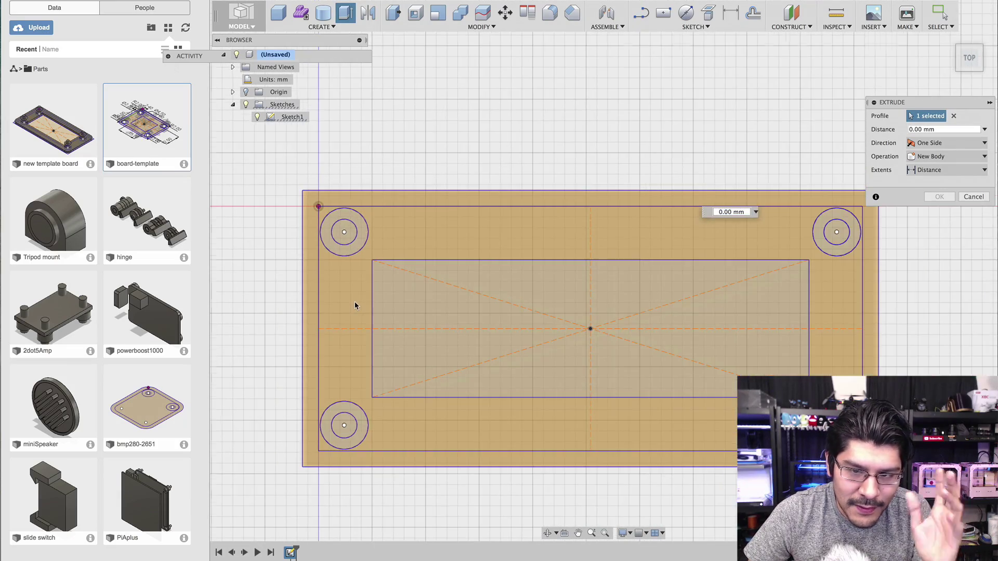
{"action": "scroll", "coordinate": [338, 229], "scroll_direction": "up", "scroll_amount": 5}
{"action": "left_click", "coordinate": [315, 231]}
{"action": "scroll", "coordinate": [333, 229], "scroll_direction": "down", "scroll_amount": 2}
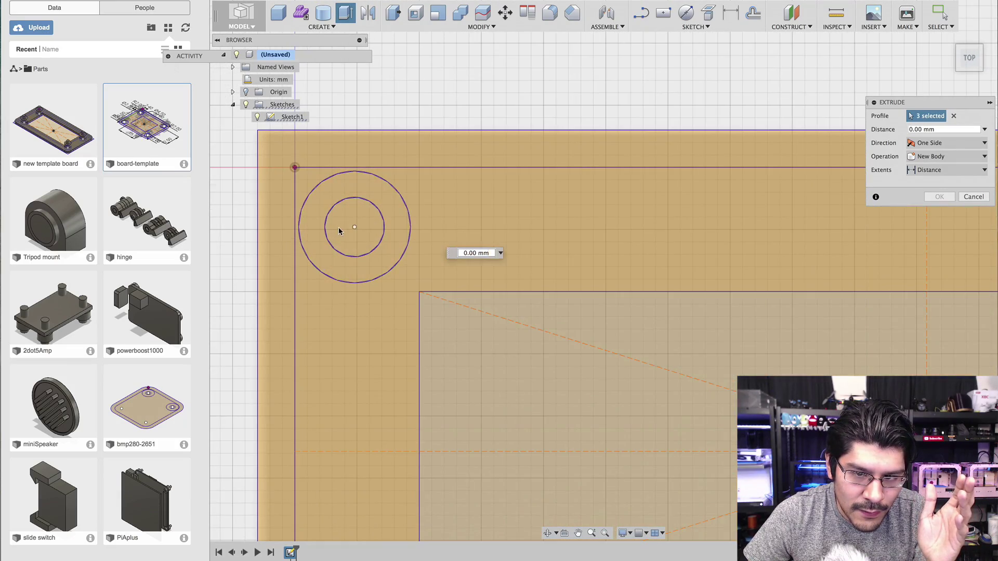
- Add the upper-left hole circle and the ring and hole circles of the other three corners to the extrusion profiles
{"action": "left_click", "coordinate": [339, 227]}
{"action": "scroll", "coordinate": [358, 332], "scroll_direction": "down", "scroll_amount": 3}
{"action": "scroll", "coordinate": [358, 484], "scroll_direction": "up", "scroll_amount": 3}
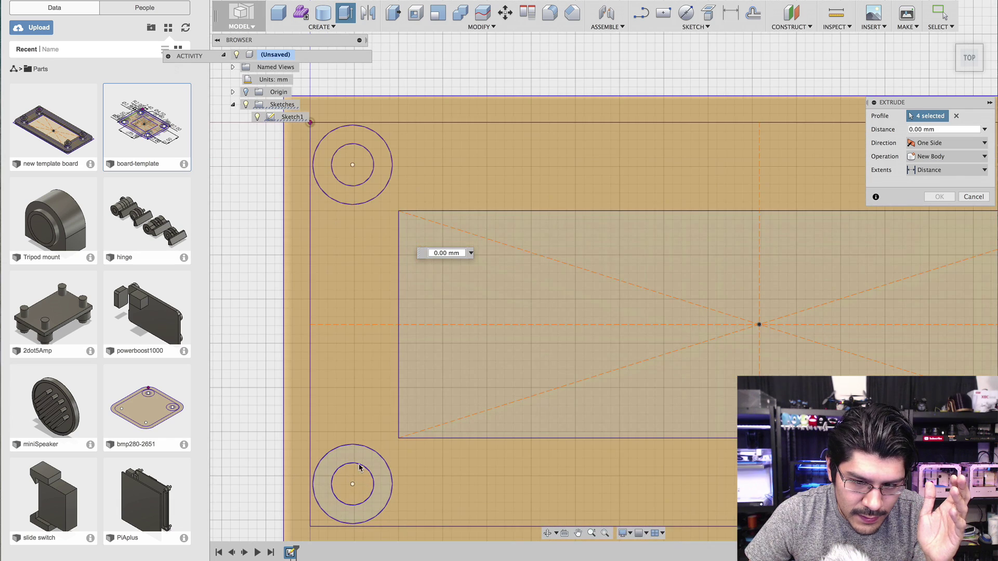
{"action": "left_click", "coordinate": [361, 468]}
{"action": "left_click", "coordinate": [354, 478]}
{"action": "scroll", "coordinate": [305, 430], "scroll_direction": "down", "scroll_amount": 4}
{"action": "scroll", "coordinate": [734, 241], "scroll_direction": "up", "scroll_amount": 2}
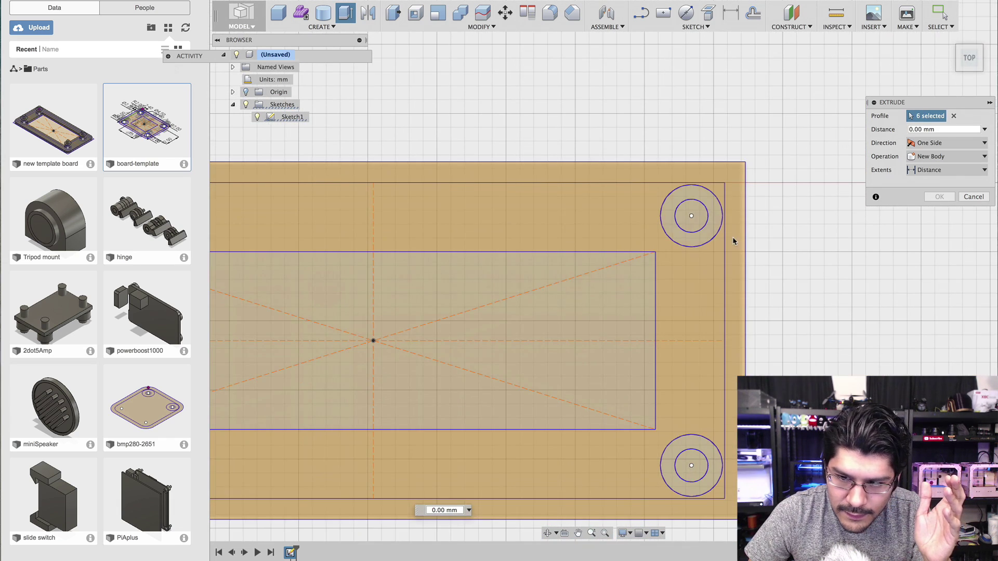
{"action": "left_click", "coordinate": [685, 211]}
{"action": "left_click", "coordinate": [698, 458]}
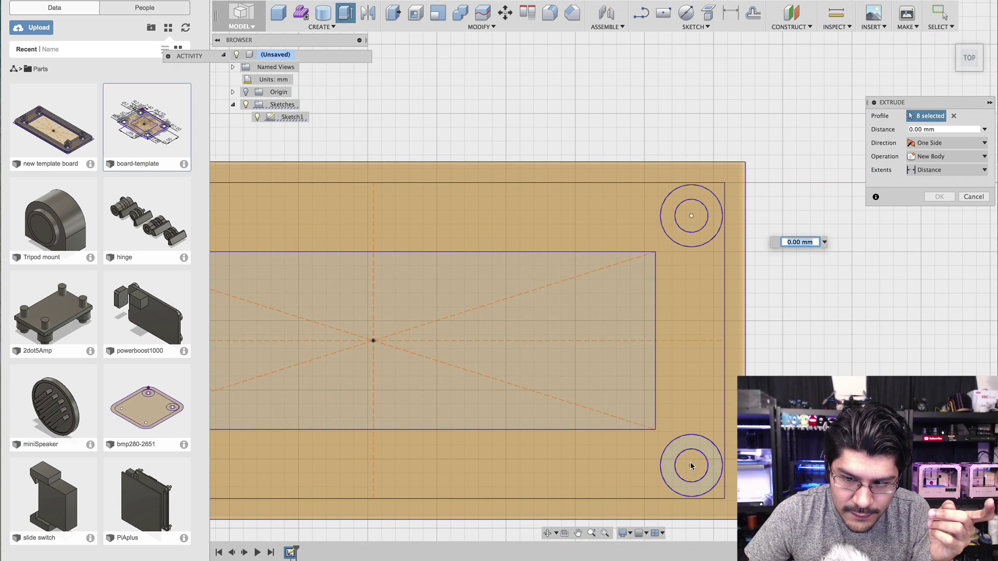
{"action": "left_click", "coordinate": [692, 466]}
- Extrude the selected profiles 1.5 mm to one side as a new body
{"action": "scroll", "coordinate": [676, 421], "scroll_direction": "down", "scroll_amount": 3}
{"action": "type", "text": ".5"}
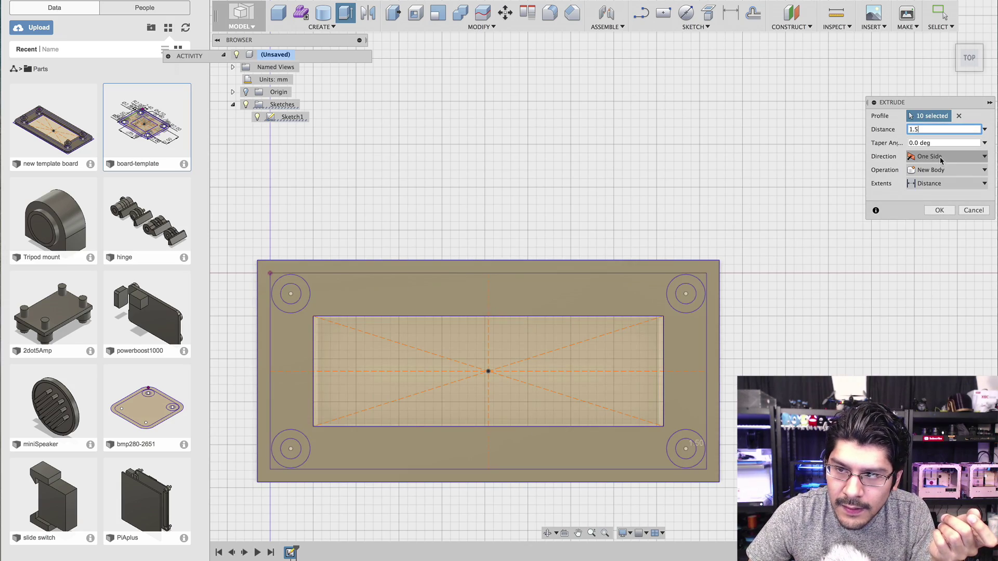
{"action": "left_click", "coordinate": [940, 210]}
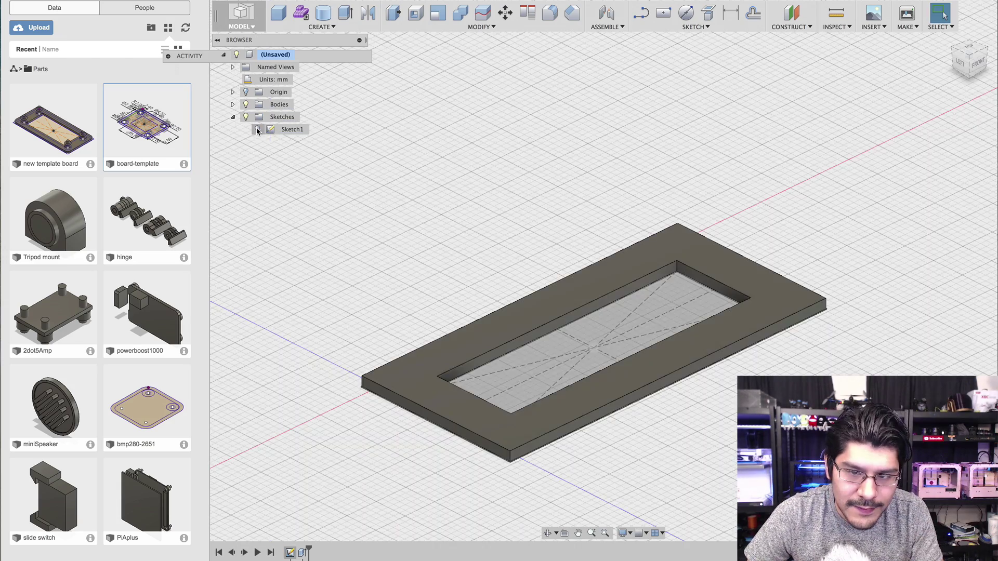
- Show Sketch1 and extrude the ring and hole profiles at the four corners into standoffs on the frame
{"action": "left_click", "coordinate": [257, 131]}
{"action": "mouse_move", "coordinate": [326, 305]}
{"action": "middle_mouse_down", "text": "shift"}
{"action": "mouse_move", "coordinate": [412, 279]}
{"action": "mouse_move", "coordinate": [450, 183]}
{"action": "mouse_move", "coordinate": [409, 151]}
{"action": "mouse_move", "coordinate": [423, 151]}
{"action": "mouse_move", "coordinate": [404, 151]}
{"action": "middle_mouse_up", "text": "shift"}
{"action": "scroll", "coordinate": [404, 152], "scroll_direction": "up", "scroll_amount": 5}
{"action": "key", "text": "e"}
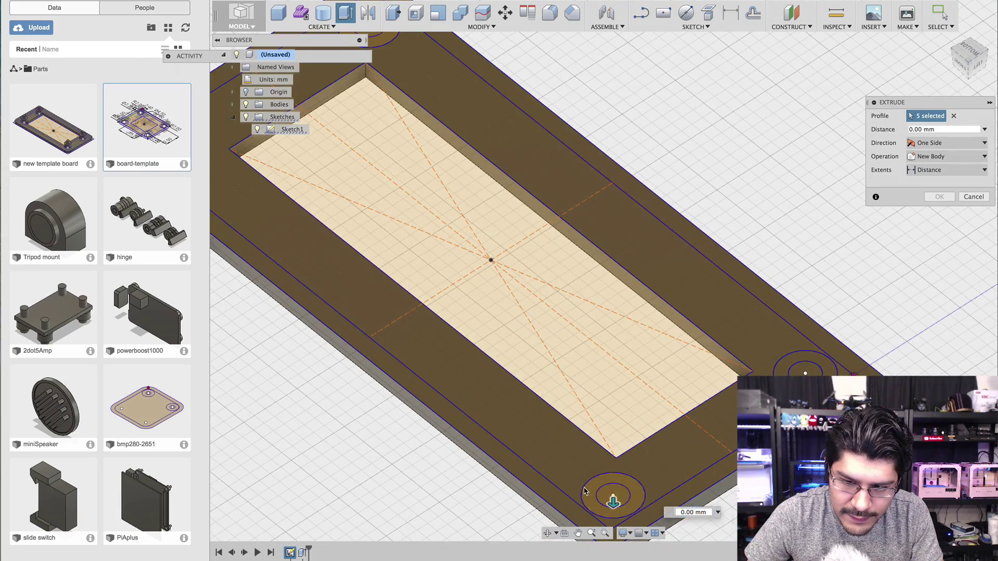
{"action": "left_click", "coordinate": [805, 358]}
{"action": "left_click", "coordinate": [805, 370]}
{"action": "left_click", "coordinate": [827, 366]}
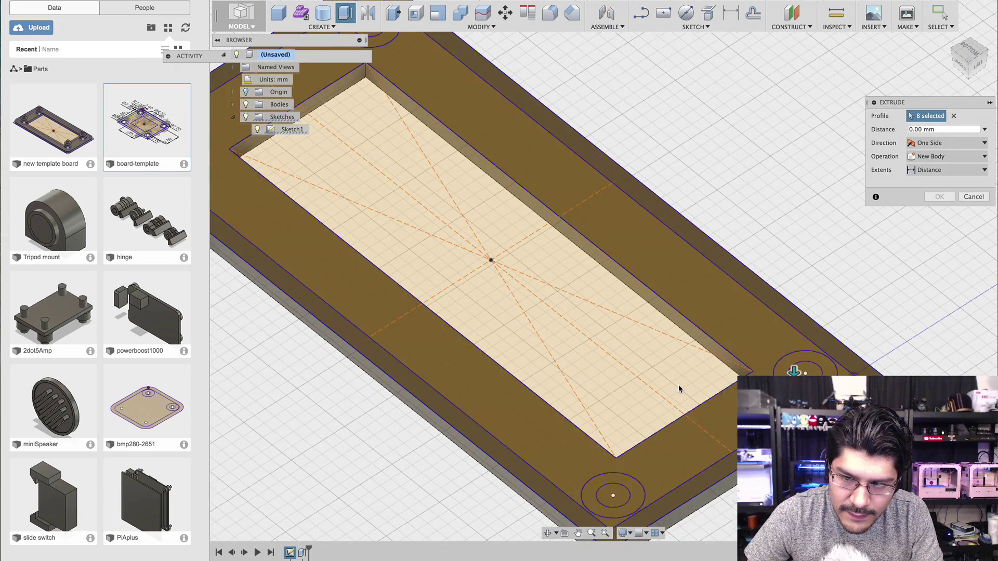
{"action": "scroll", "coordinate": [679, 389], "scroll_direction": "down", "scroll_amount": 5}
{"action": "middle_click_drag", "start_coordinate": [408, 412], "coordinate": [432, 214], "text": "shift"}
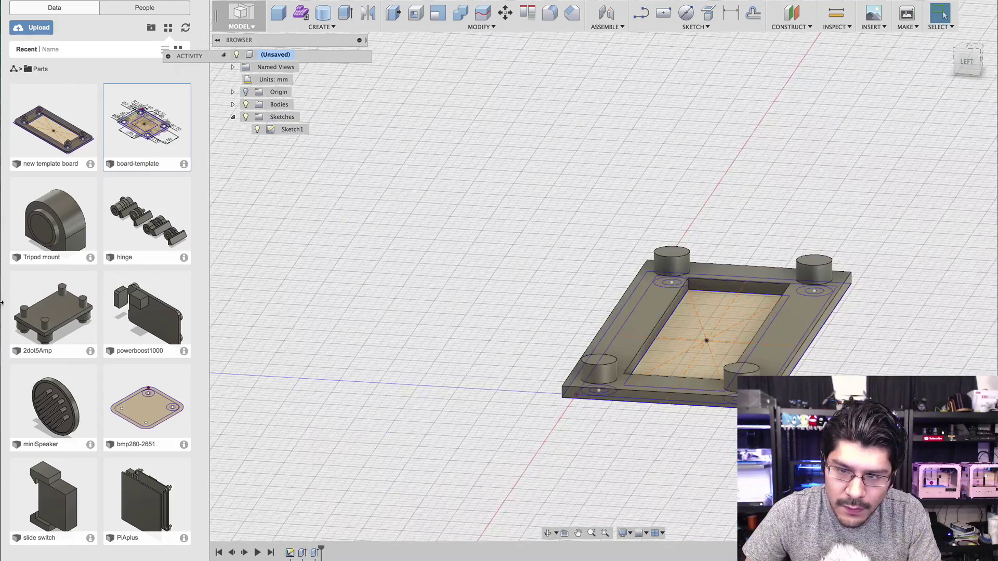
{"action": "middle_click_drag", "start_coordinate": [333, 465], "coordinate": [459, 476], "text": "shift"}
{"action": "scroll", "coordinate": [381, 314], "scroll_direction": "down", "scroll_amount": 3}
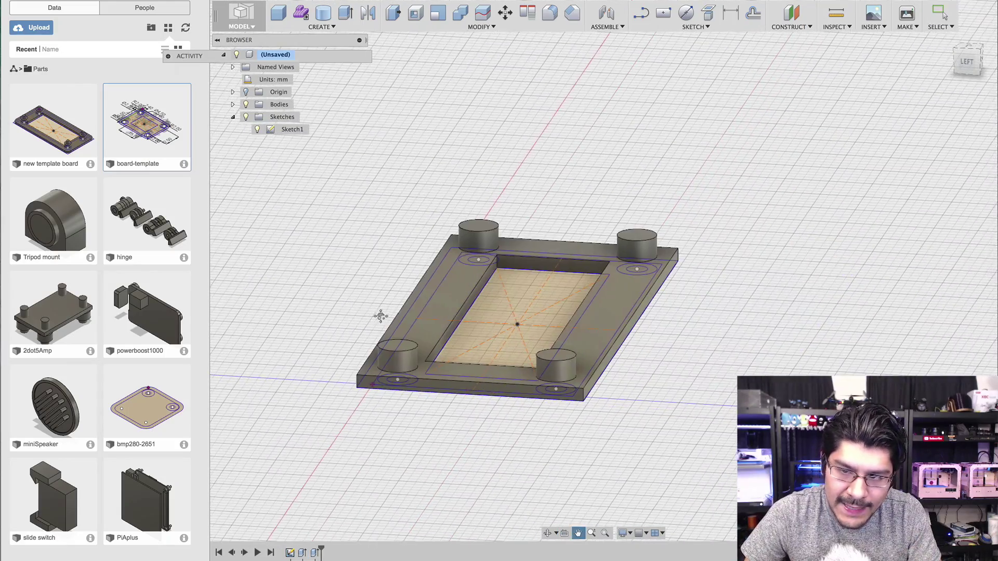
- Extrude the four corner hole circles 6 mm to one side, joined to the frame, as pins on the standoffs
{"action": "middle_click_drag", "start_coordinate": [352, 328], "coordinate": [379, 256], "text": "shift"}
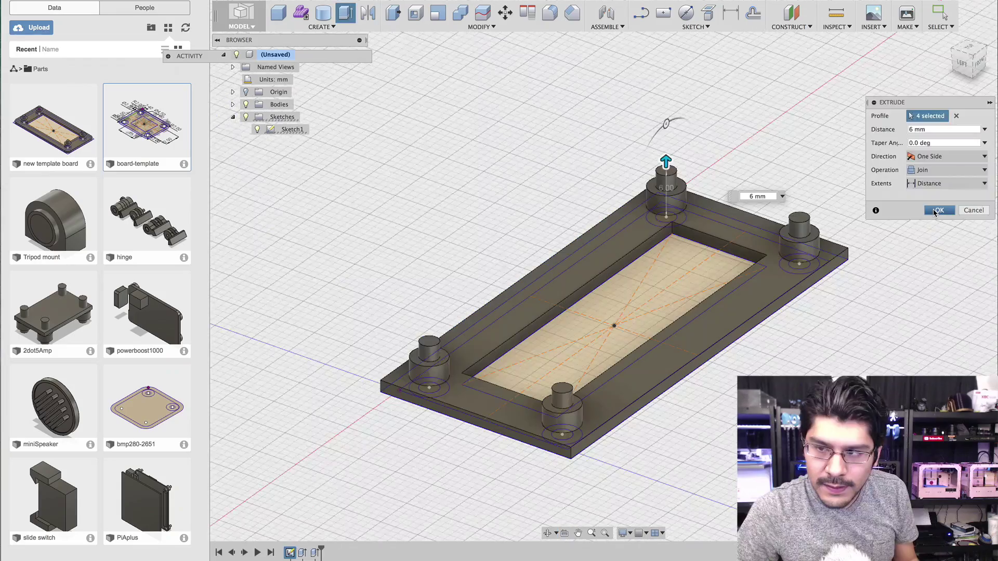
{"action": "left_click", "coordinate": [937, 211]}
{"action": "left_click", "coordinate": [968, 51]}
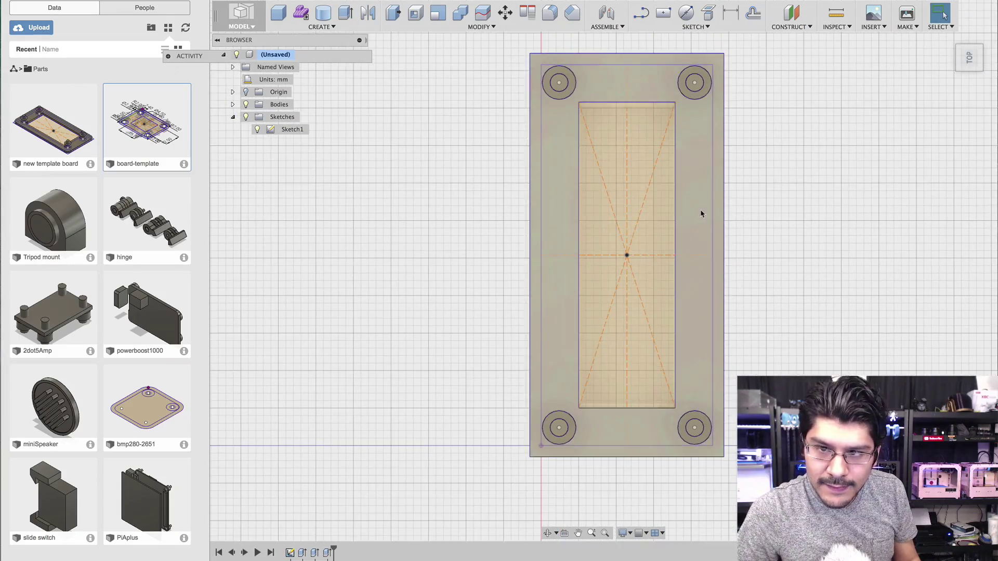
- Round the frame's four outer vertical corner edges with a constant-radius fillet
{"action": "mouse_move", "coordinate": [646, 199]}
{"action": "middle_mouse_down", "text": "shift"}
{"action": "mouse_move", "coordinate": [710, 301]}
{"action": "mouse_move", "coordinate": [697, 307]}
{"action": "middle_mouse_up", "text": "shift"}
{"action": "scroll", "coordinate": [598, 400], "scroll_direction": "up", "scroll_amount": 5}
{"action": "left_click", "coordinate": [696, 26]}
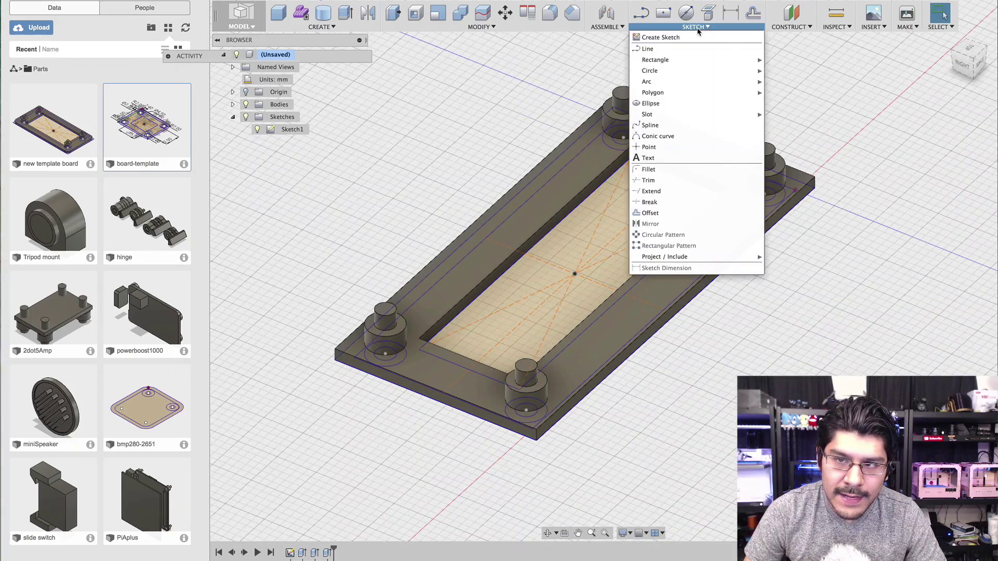
{"action": "left_click", "coordinate": [549, 12]}
{"action": "scroll", "coordinate": [533, 442], "scroll_direction": "up", "scroll_amount": 4}
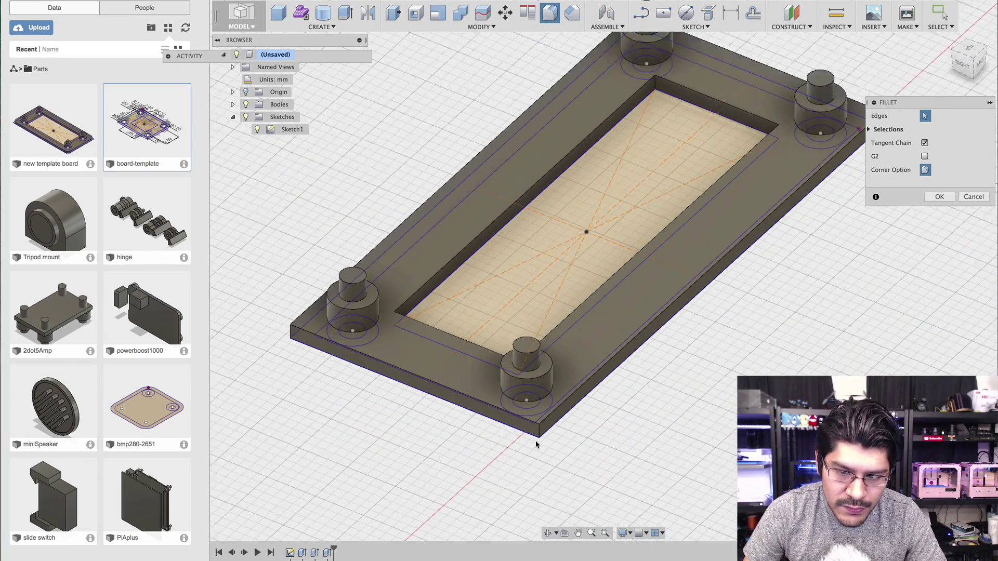
{"action": "scroll", "coordinate": [385, 384], "scroll_direction": "down", "scroll_amount": 5}
{"action": "scroll", "coordinate": [249, 322], "scroll_direction": "up", "scroll_amount": 6}
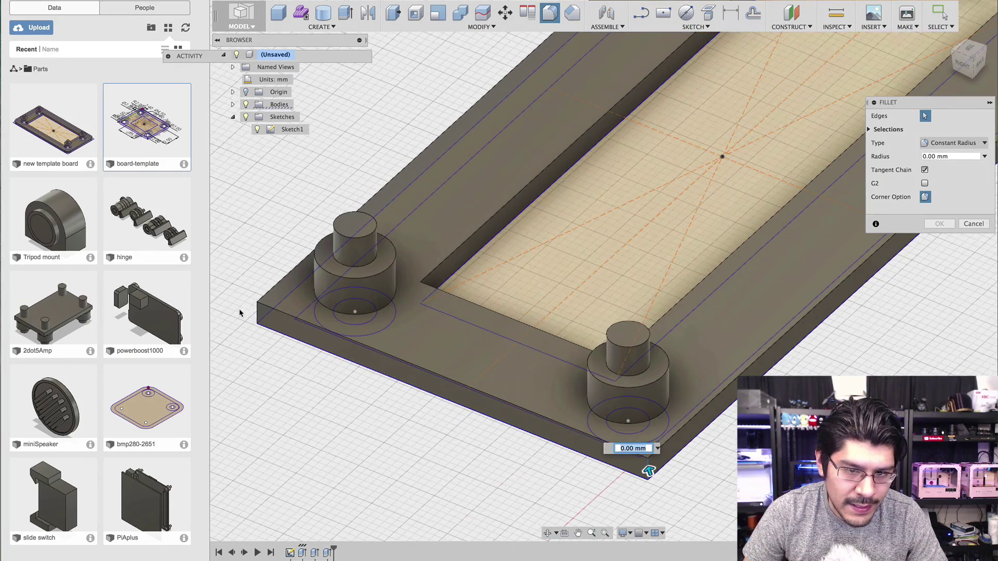
{"action": "scroll", "coordinate": [256, 313], "scroll_direction": "down", "scroll_amount": 6}
{"action": "middle_click_drag", "start_coordinate": [238, 321], "coordinate": [735, 367], "text": "shift"}
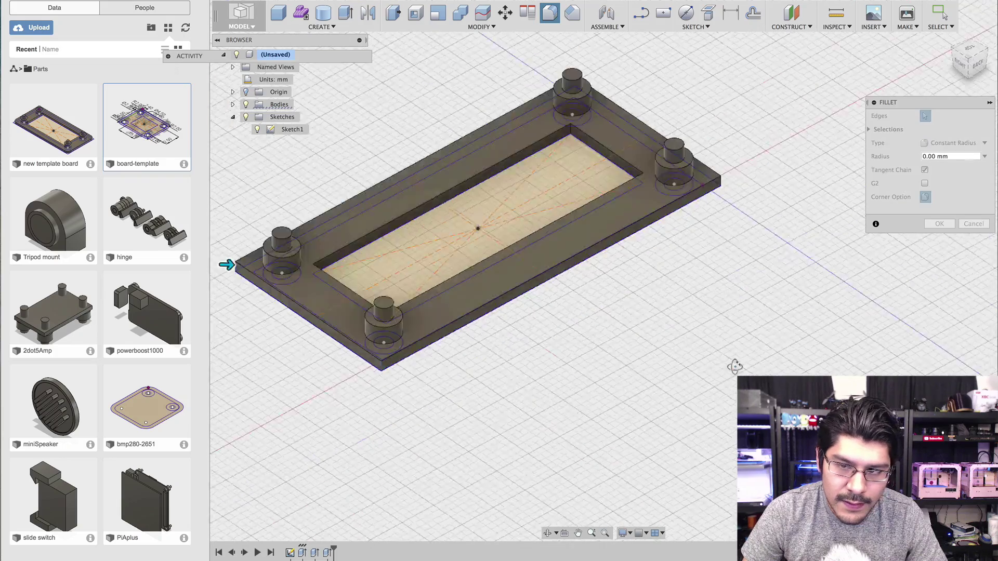
{"action": "scroll", "coordinate": [815, 325], "scroll_direction": "up", "scroll_amount": 6}
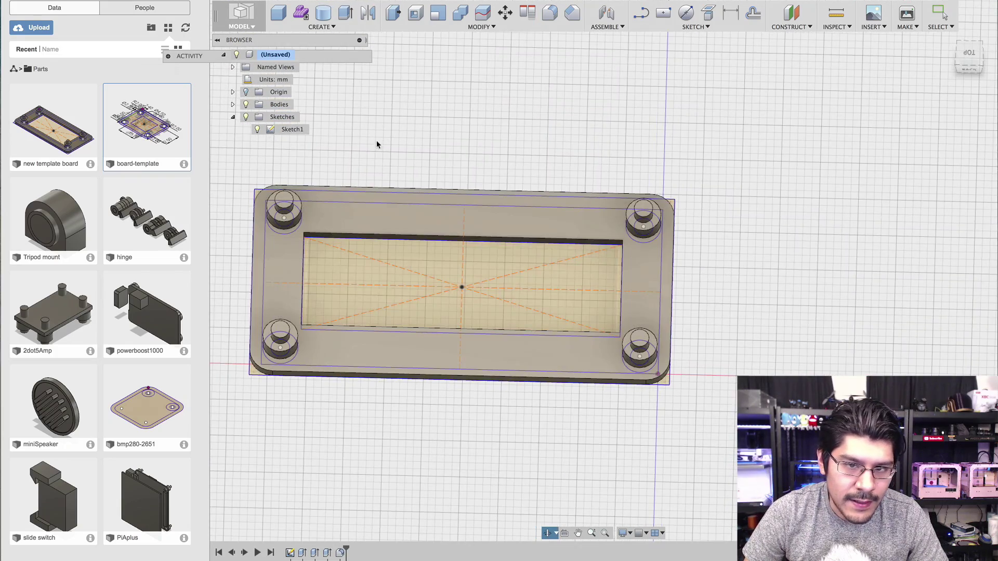
- Edit Sketch1 to shorten the board's length, and finish the sketch
{"action": "double_click", "coordinate": [289, 130]}
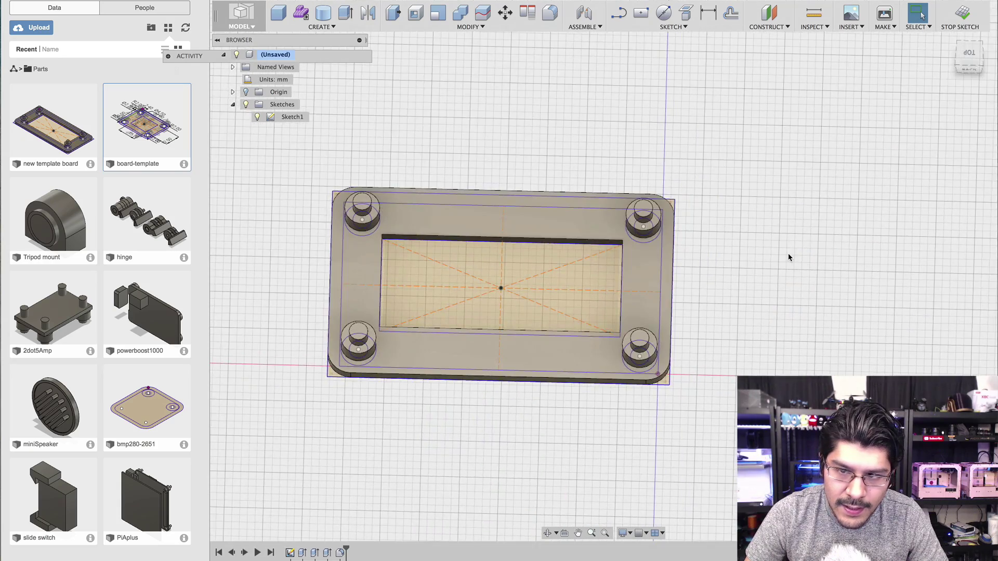
{"action": "left_click", "coordinate": [961, 16]}
{"action": "mouse_move", "coordinate": [610, 223]}
{"action": "middle_mouse_down", "text": "shift"}
{"action": "mouse_move", "coordinate": [526, 240]}
{"action": "mouse_move", "coordinate": [357, 330]}
{"action": "mouse_move", "coordinate": [332, 280]}
{"action": "mouse_move", "coordinate": [435, 305]}
{"action": "mouse_move", "coordinate": [423, 317]}
{"action": "middle_mouse_up", "text": "shift"}
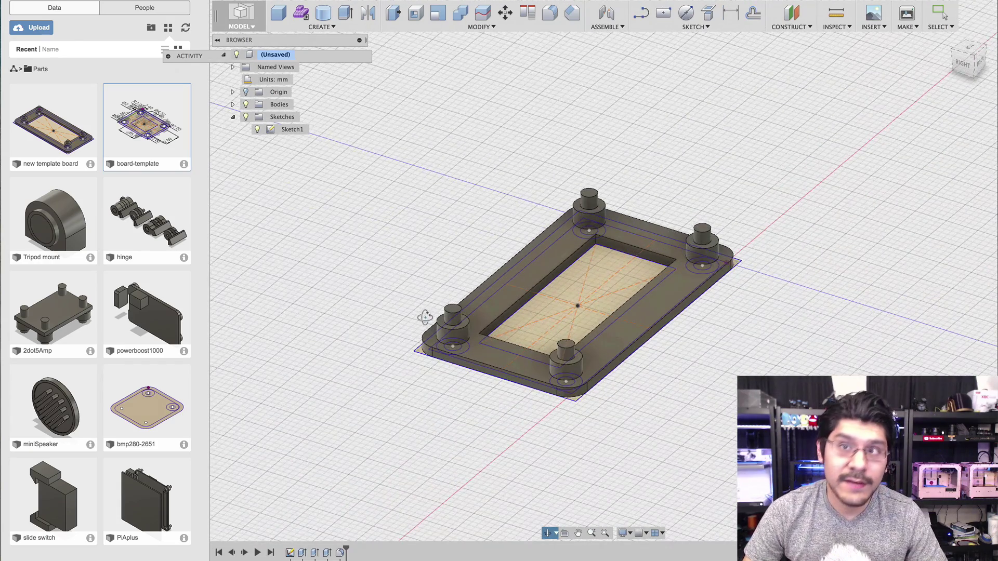